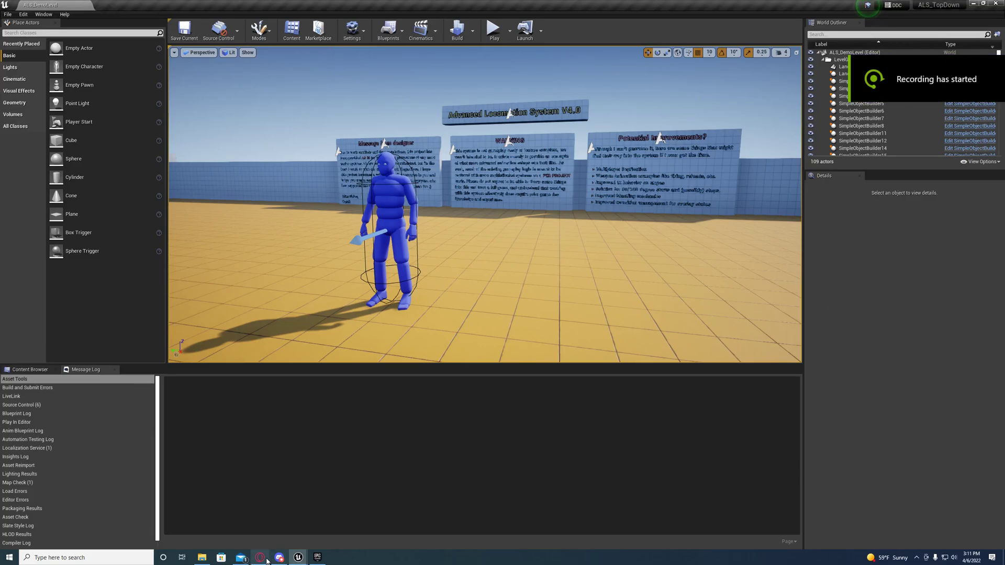
Bring the TopDownExample editor window forward and maximize it.
click(297, 558)
click(255, 514)
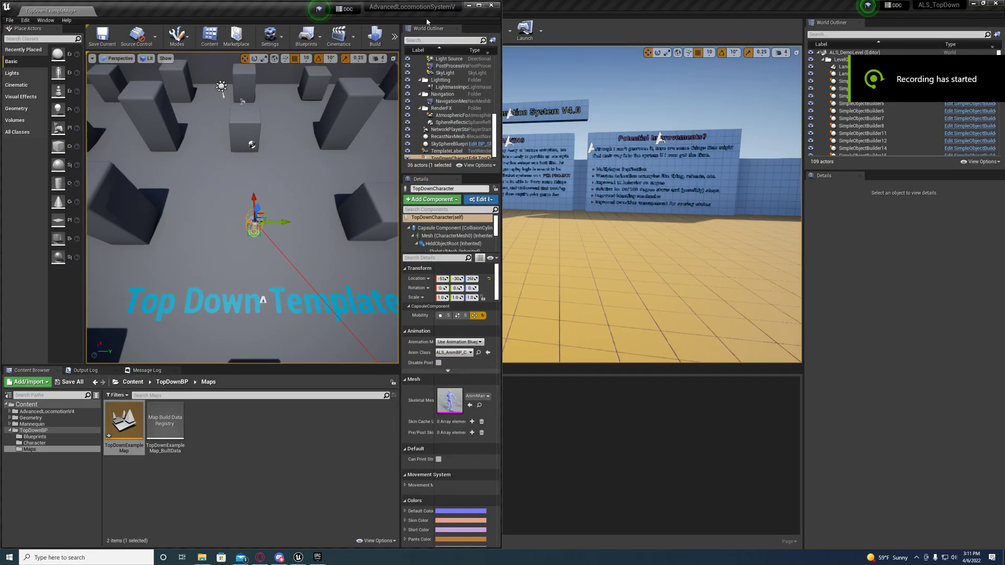
click(479, 7)
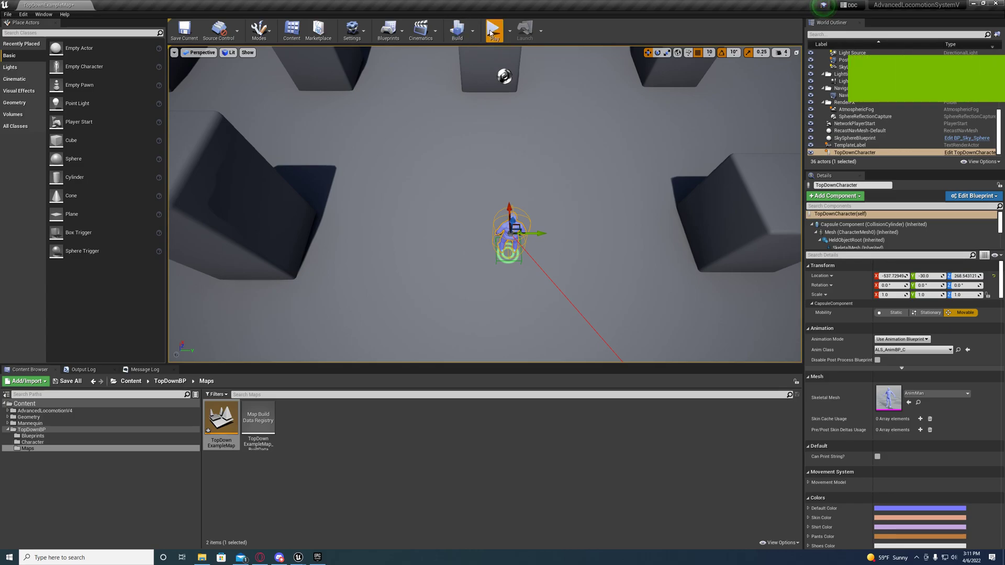
Play-test the top-down map, click-moving the character around, then end the session.
click(493, 29)
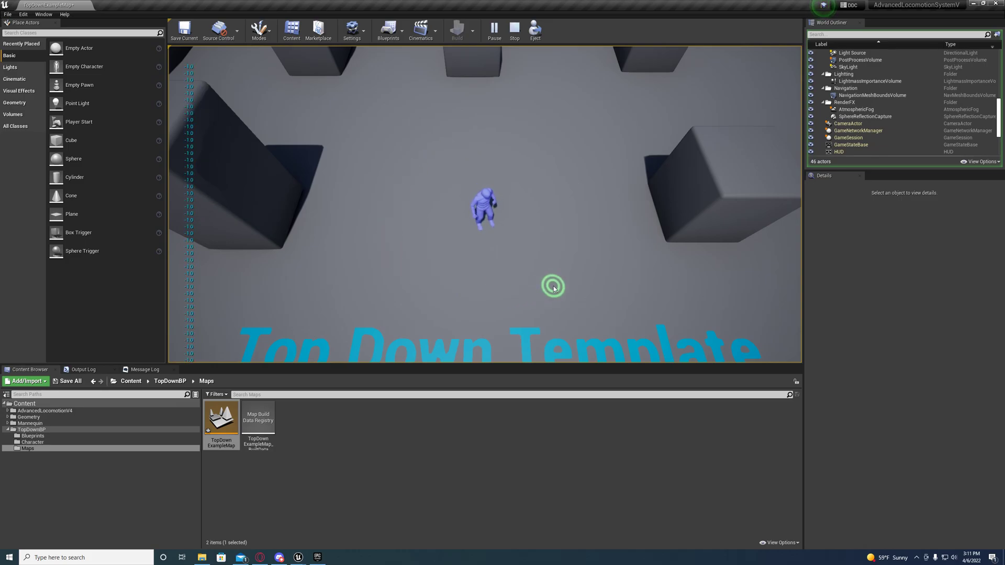
click(529, 271)
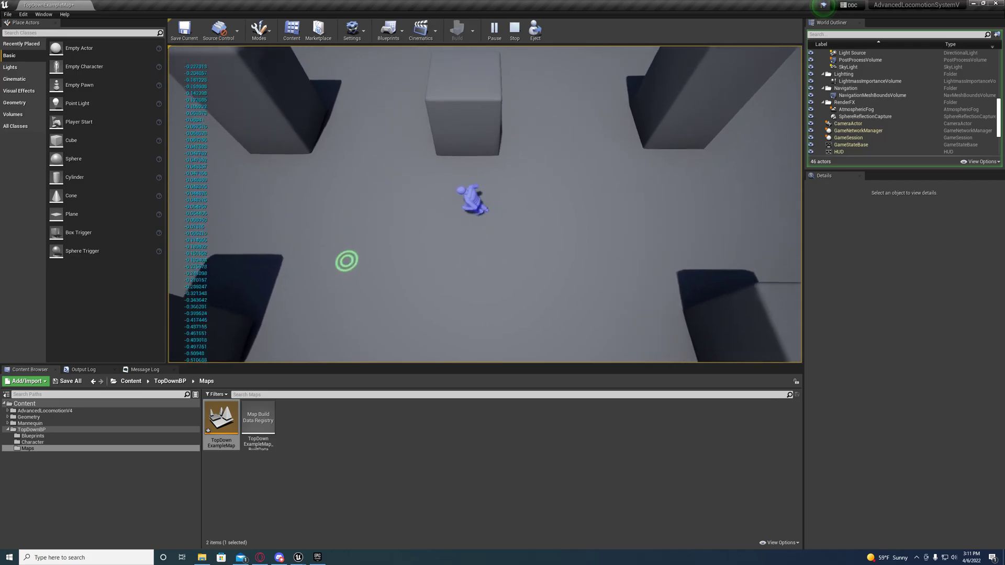
click(385, 338)
click(618, 197)
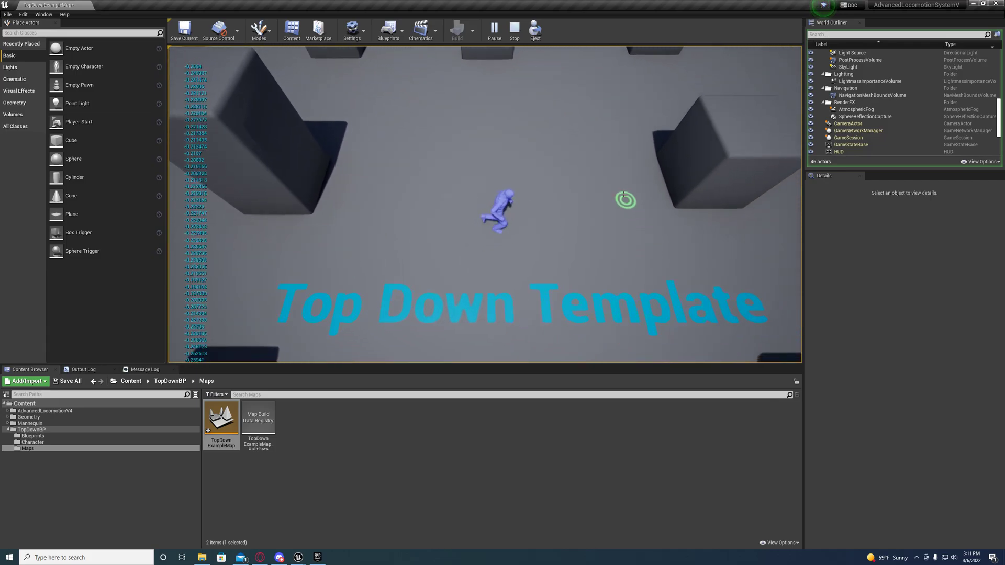
click(361, 154)
click(330, 297)
click(467, 345)
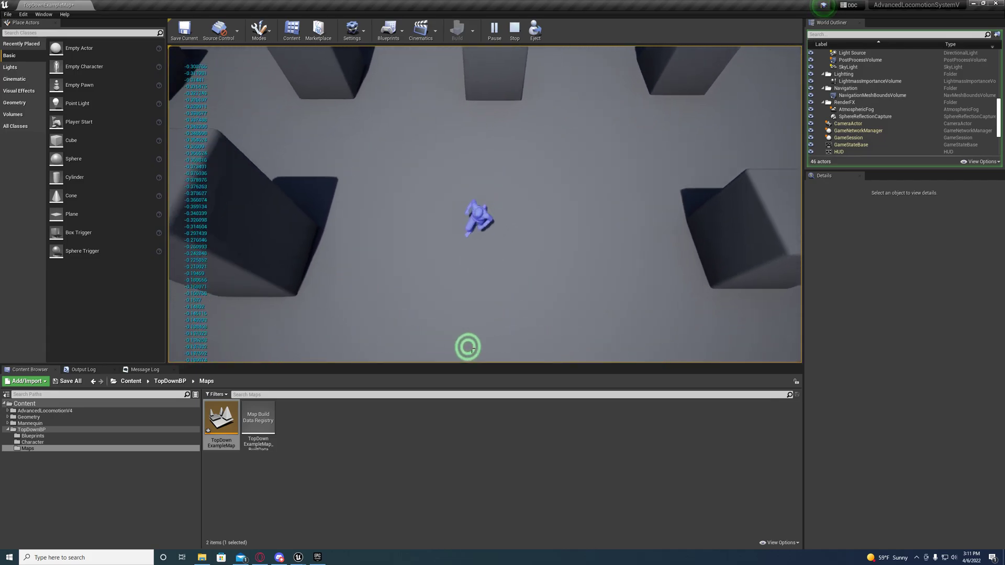
click(633, 288)
click(550, 157)
click(370, 242)
click(442, 138)
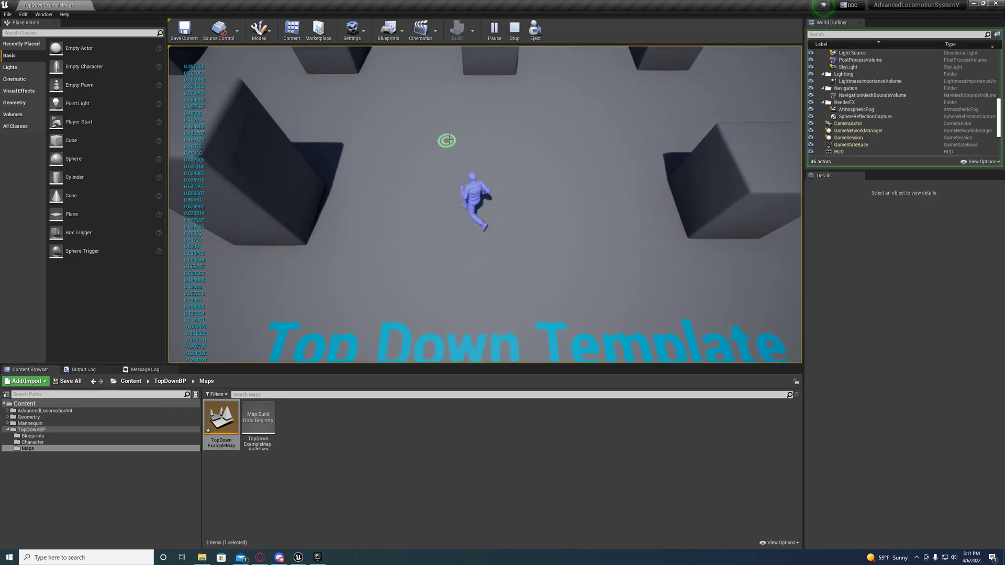
click(514, 155)
click(606, 183)
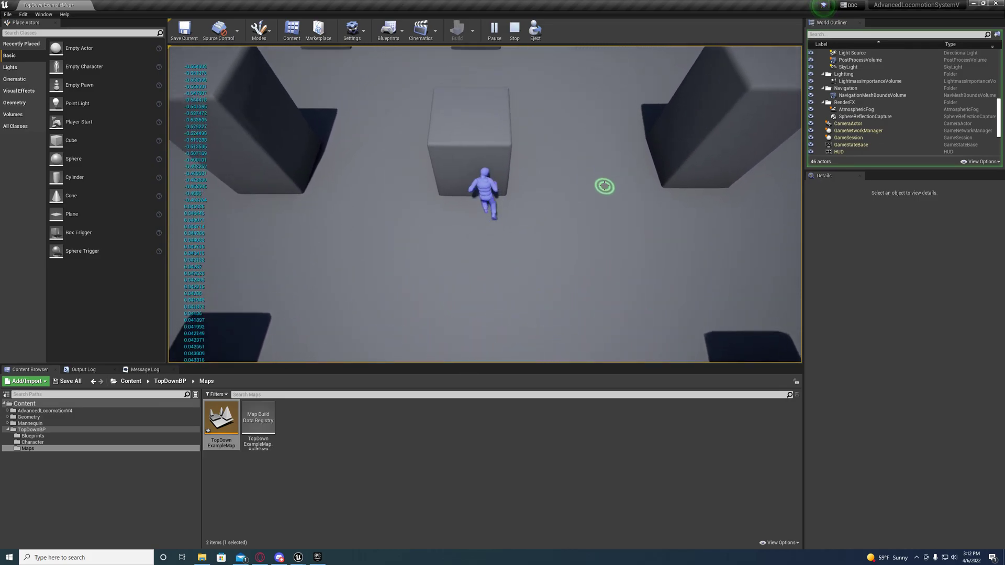
click(517, 274)
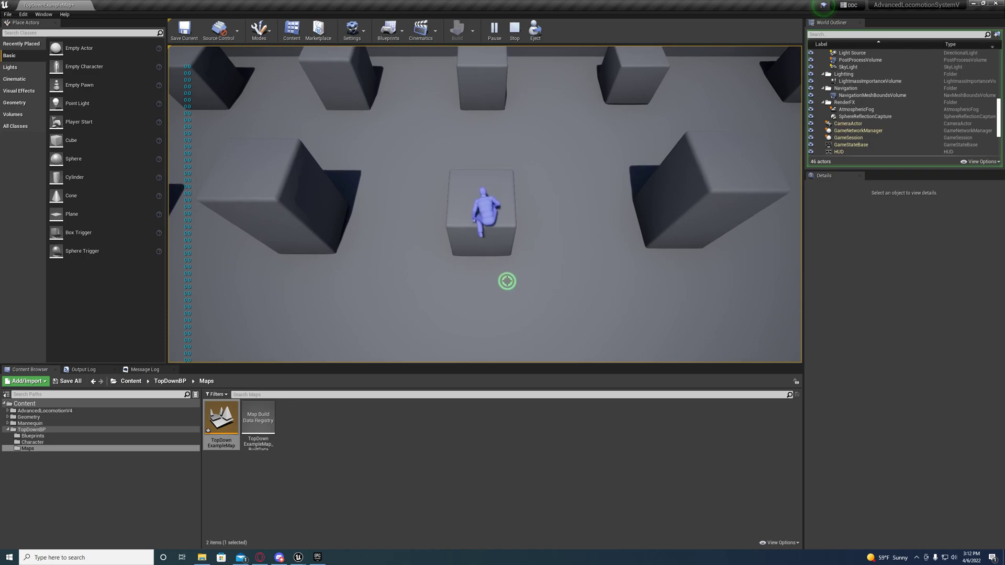
click(506, 280)
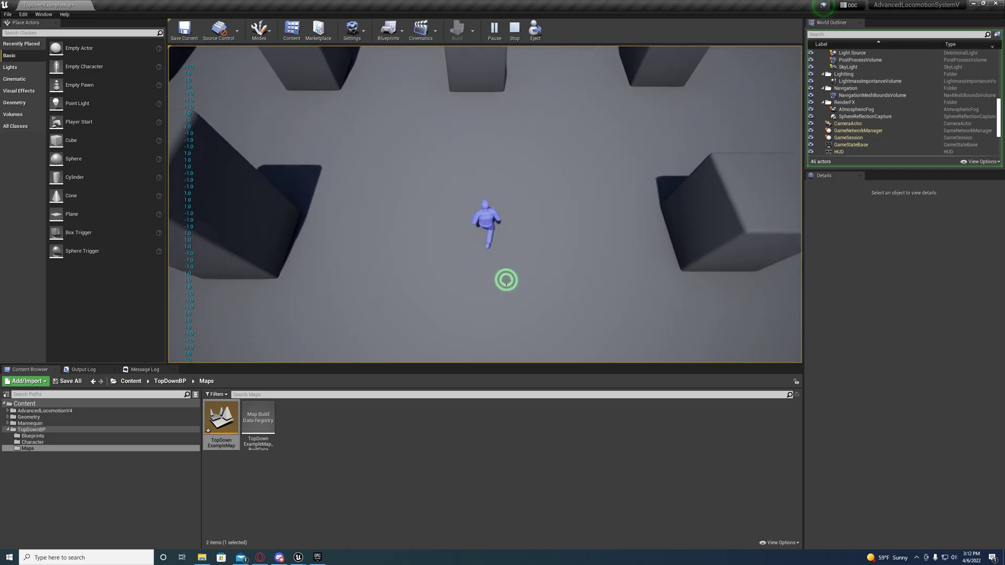
click(483, 181)
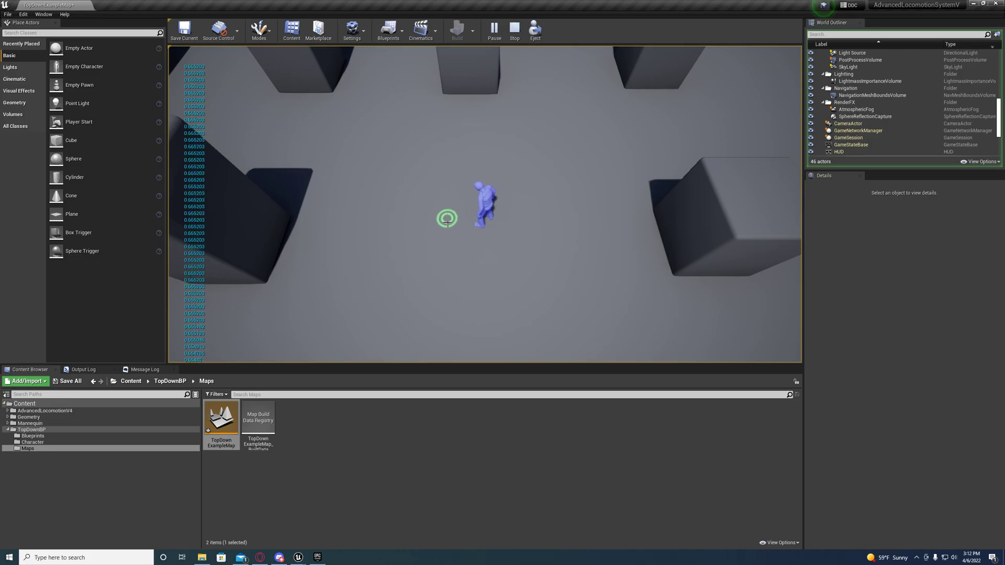
key(Escape)
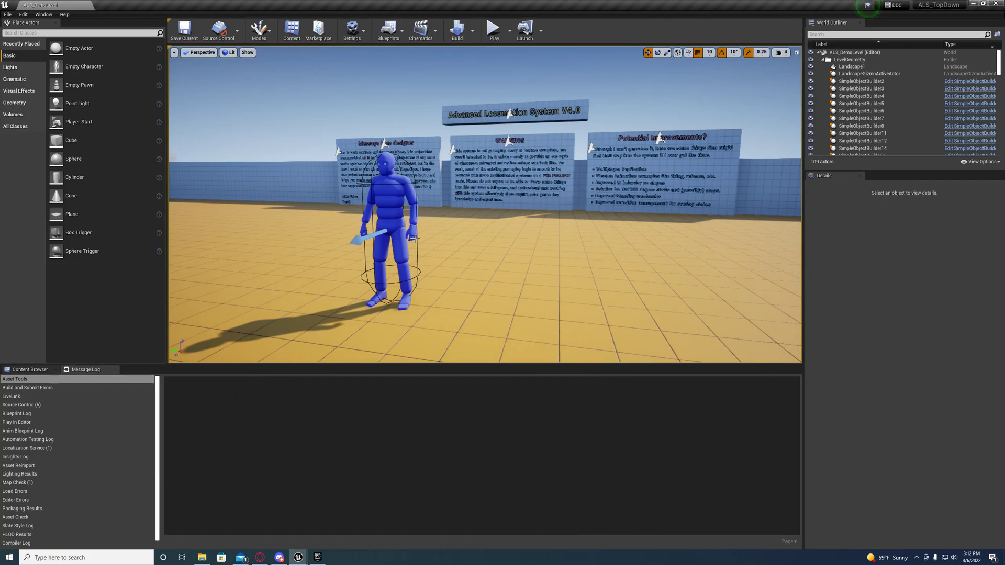
Add the Top Down feature pack to the project via Add Feature or Content Pack.
click(29, 369)
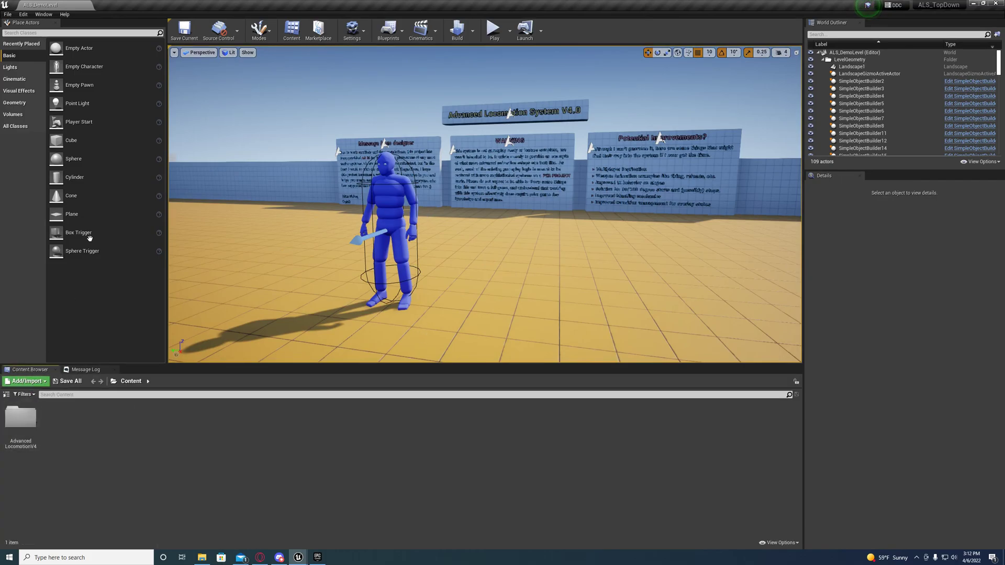
right_click(48, 393)
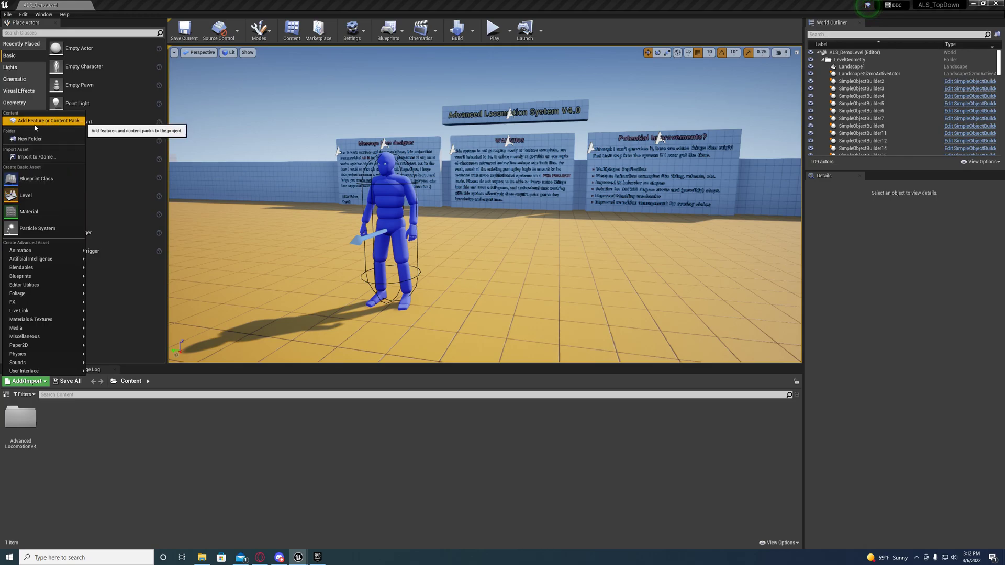
click(53, 424)
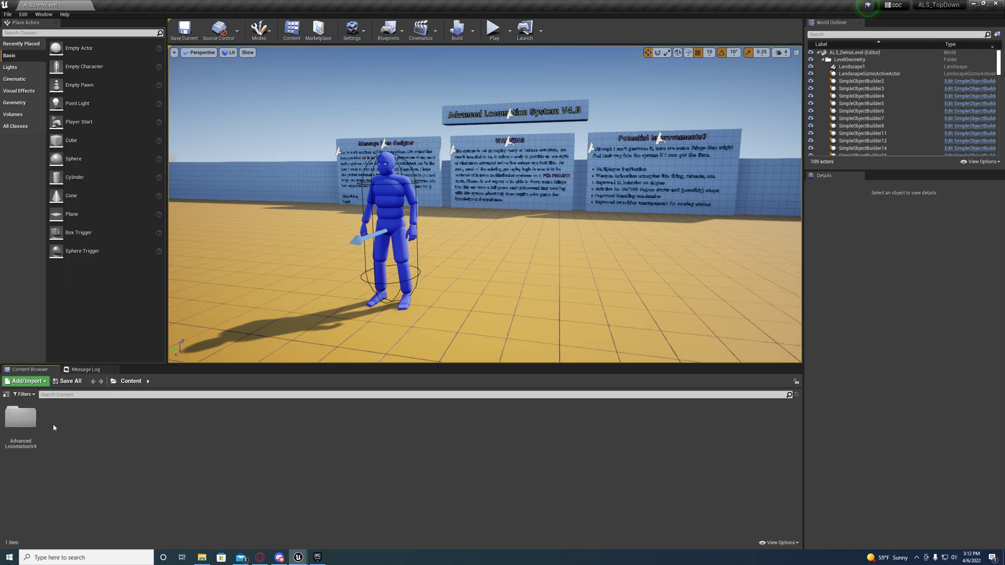
click(27, 382)
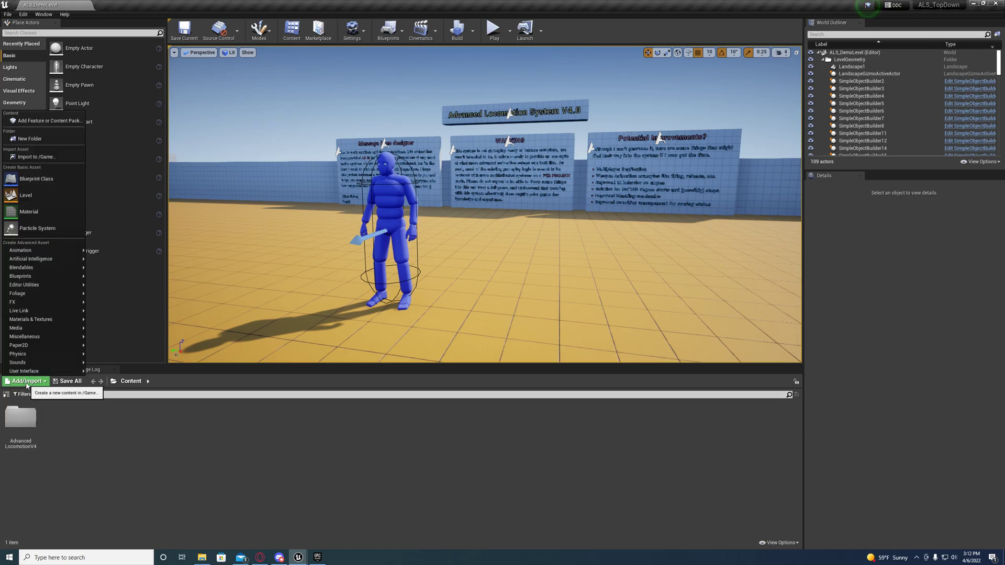
click(36, 122)
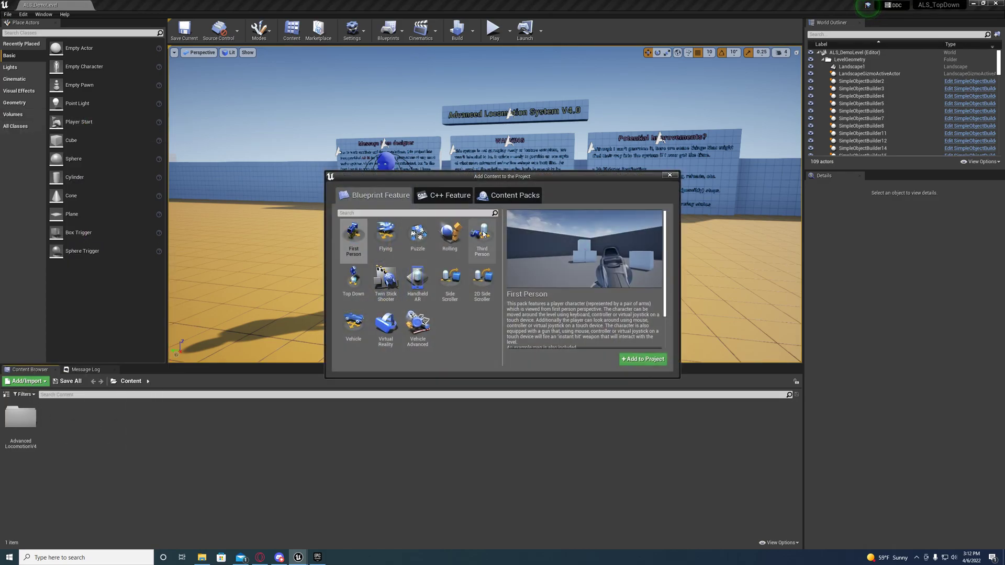
click(353, 279)
click(642, 360)
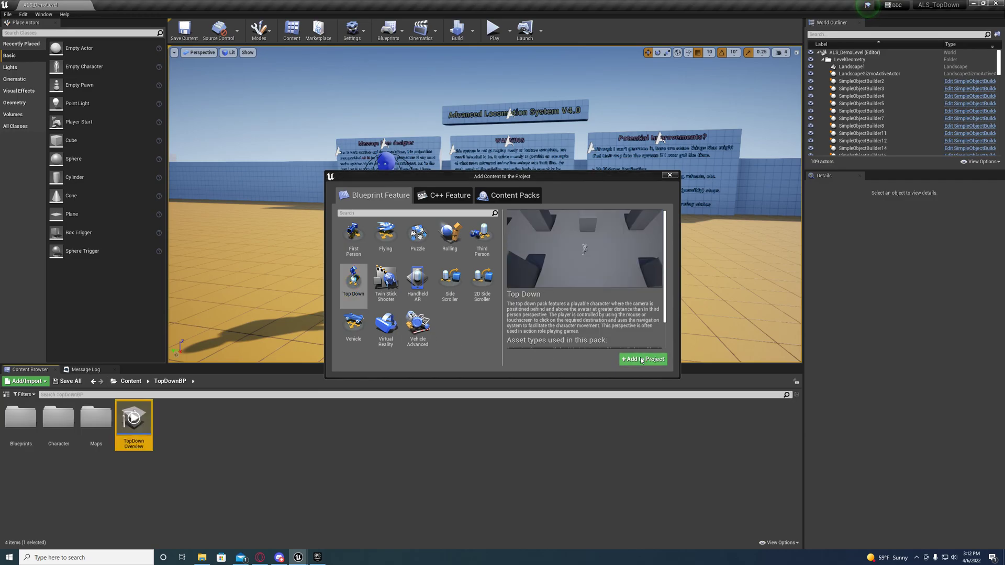
click(666, 176)
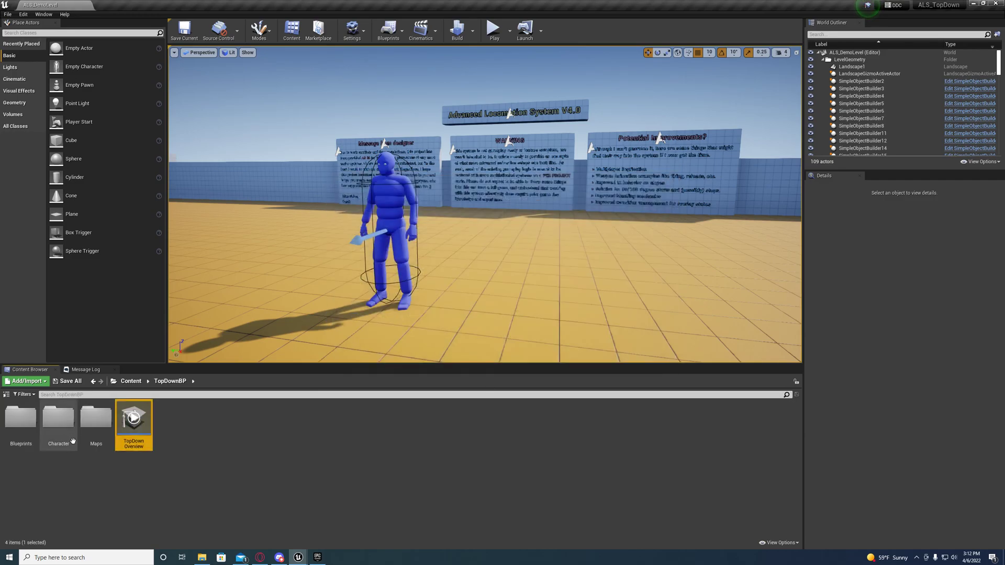
click(7, 395)
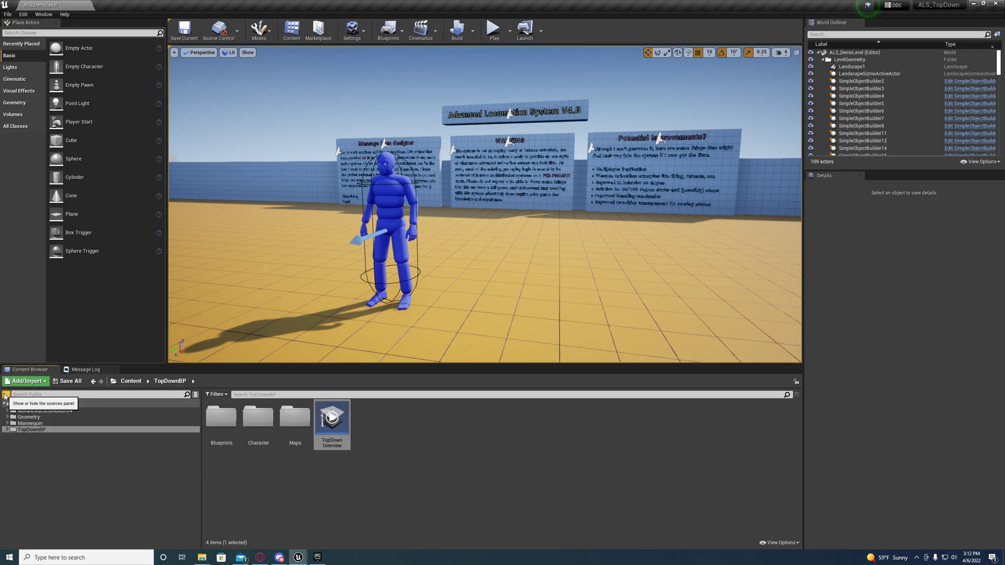
Open the TopDownCharacter blueprint from TopDownBP > Blueprints.
click(32, 430)
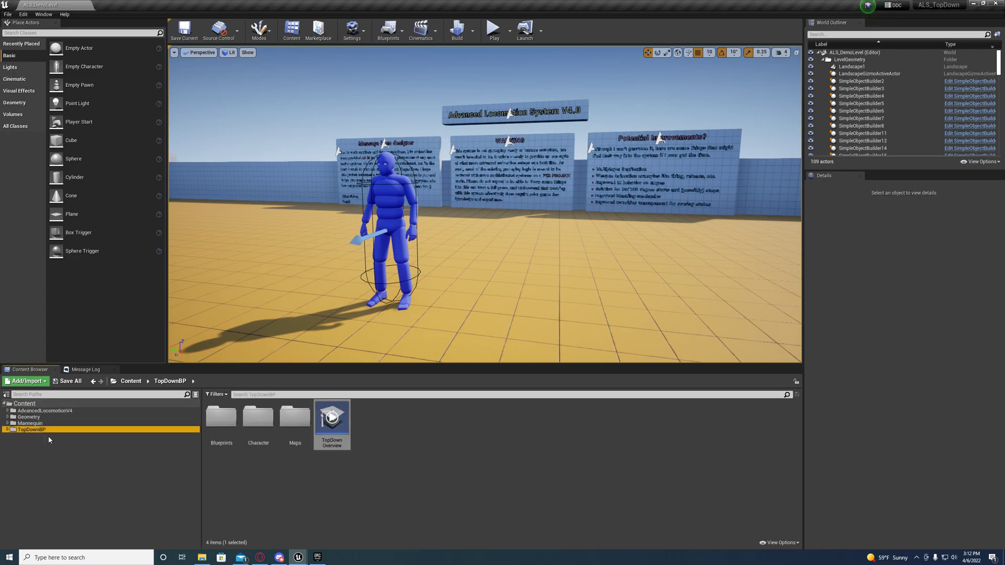
double_click(220, 420)
double_click(267, 420)
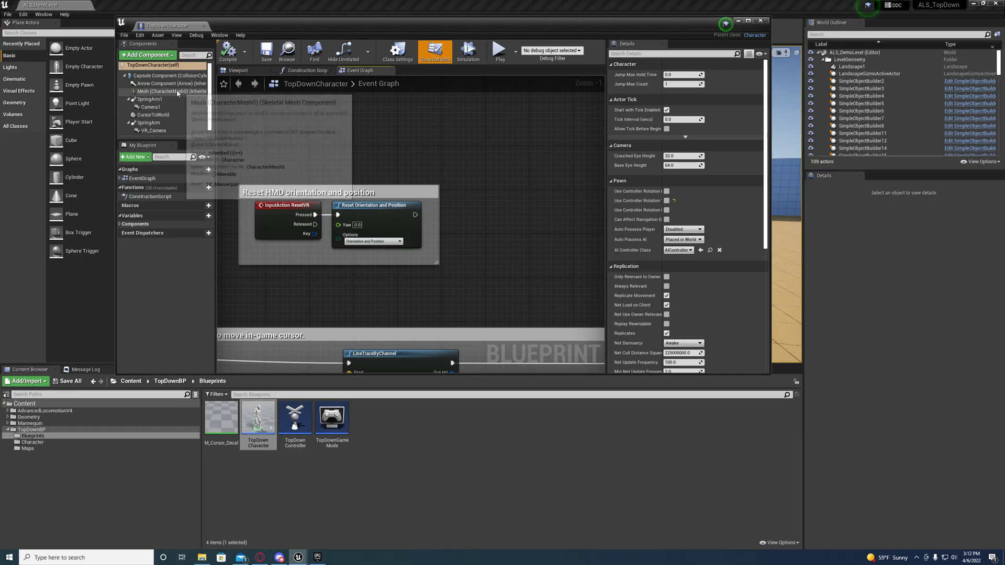
In Class Settings, set the parent class to ALS_AnimMan_CharacterBP.
click(399, 52)
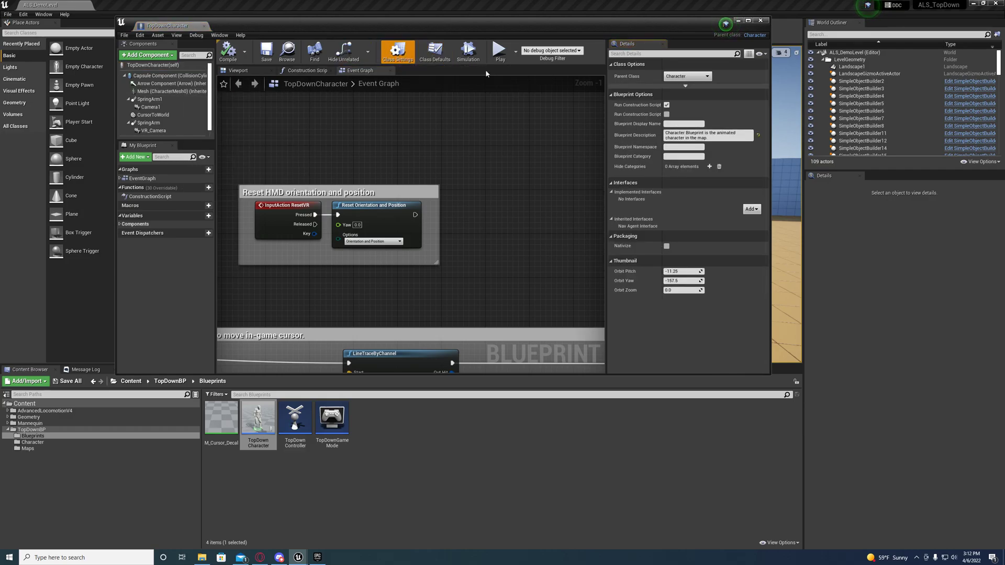
click(685, 76)
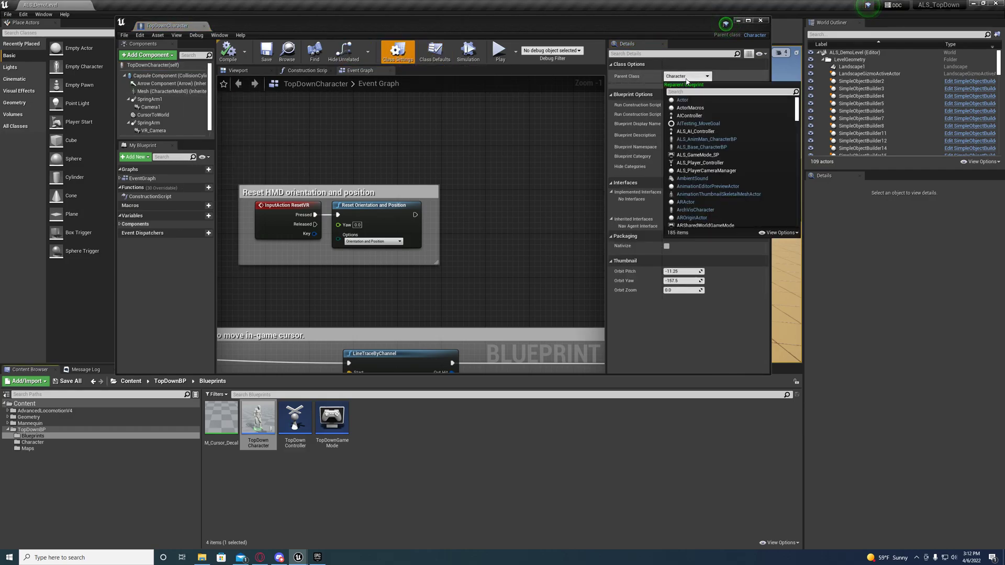
click(701, 140)
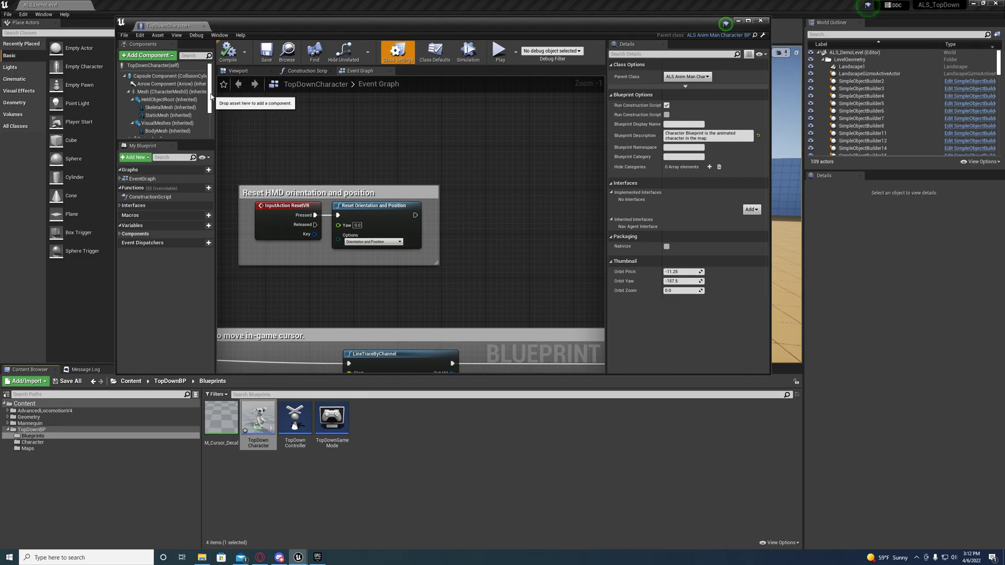
drag(212, 96, 218, 135)
Delete the SpringArm and VR_Camera components, then compile and save the blueprint.
click(149, 115)
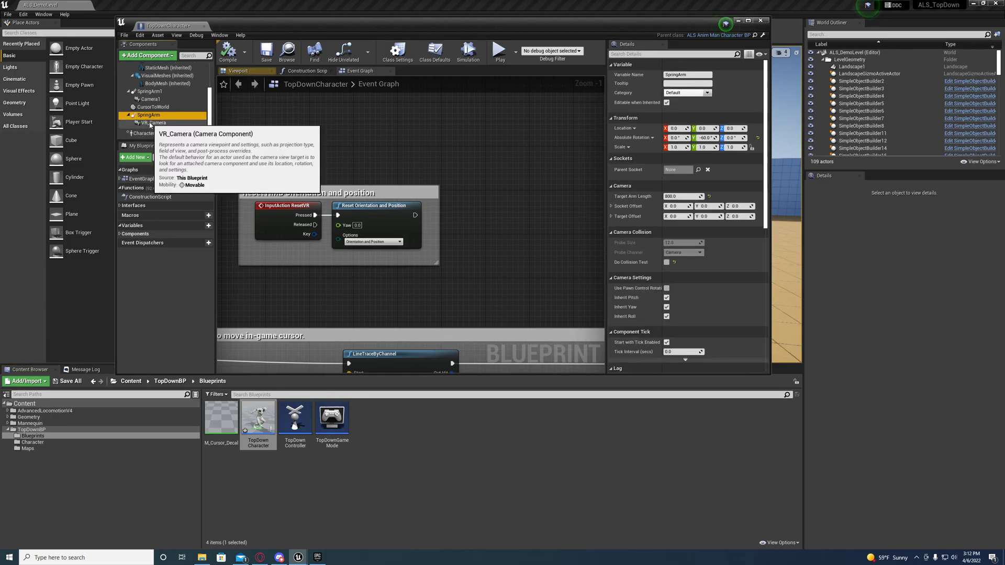
key(Delete)
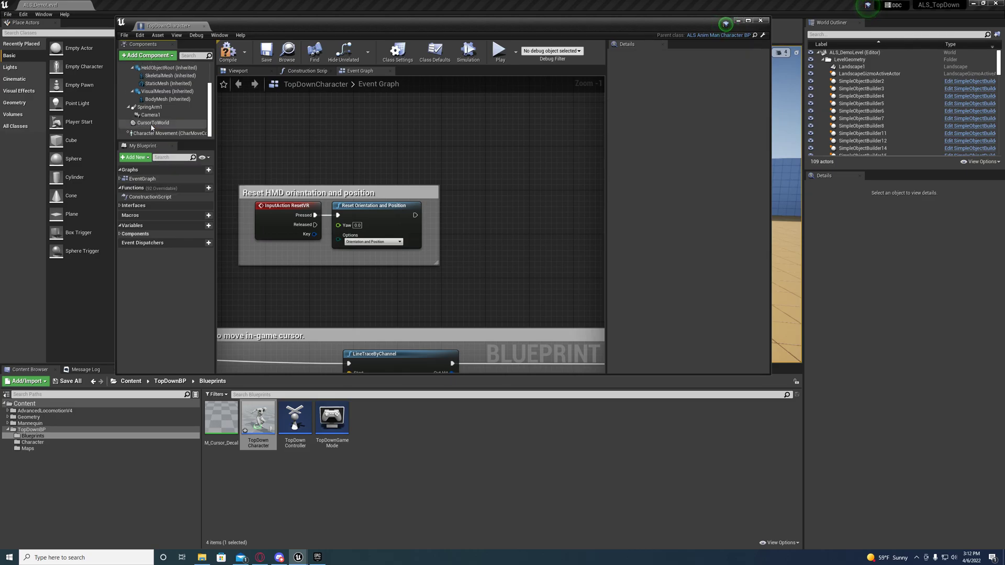
click(230, 52)
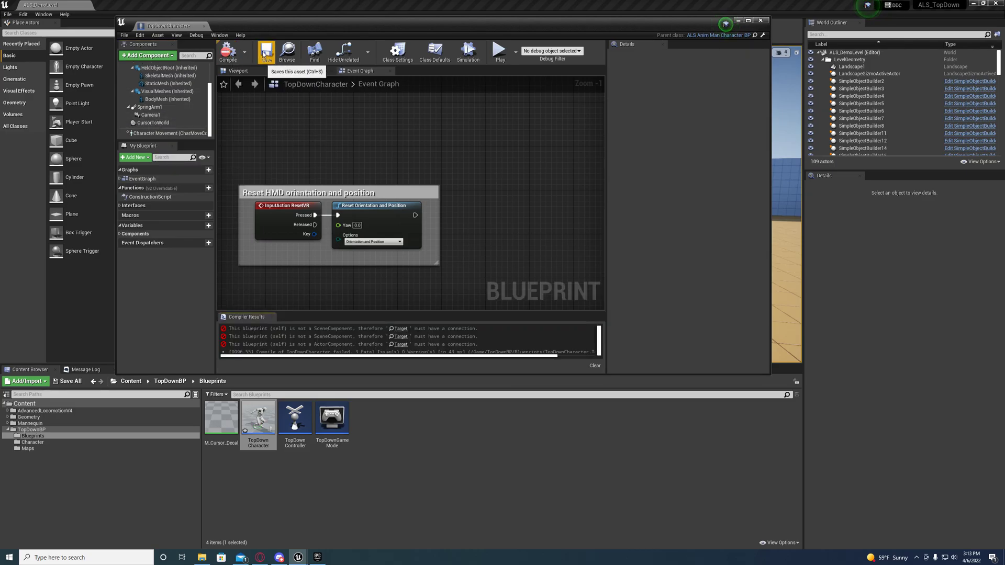
click(267, 51)
Delete the HMD line-trace comment group and its nodes.
right_drag(346, 168, 395, 164)
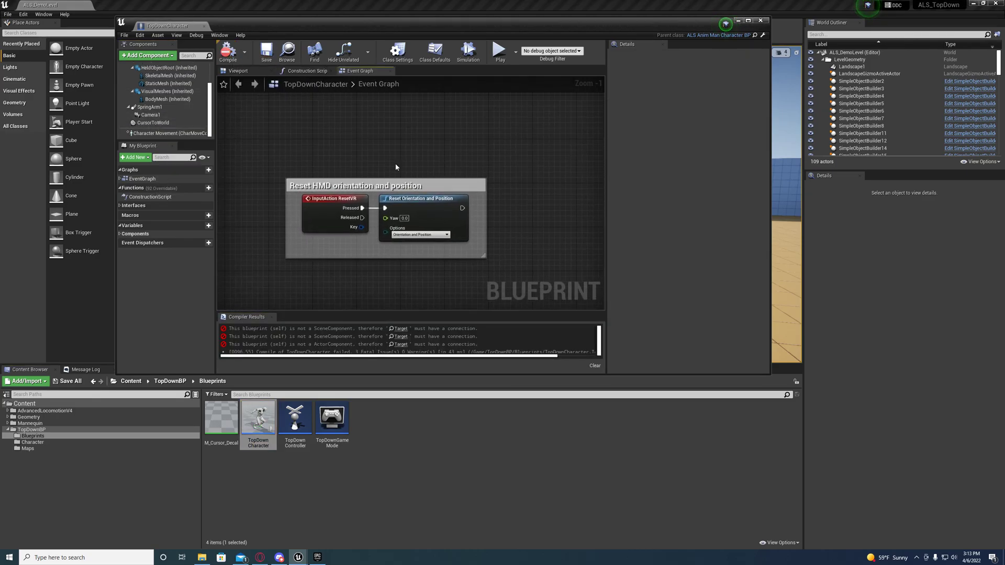
right_drag(392, 224, 408, 157)
right_drag(408, 212, 344, 165)
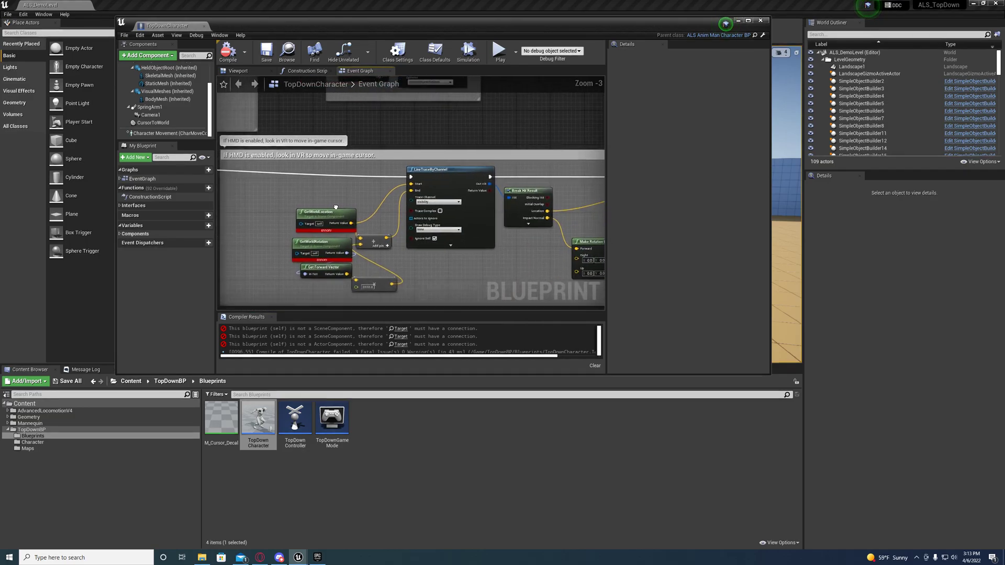
scroll(344, 165, down, 1)
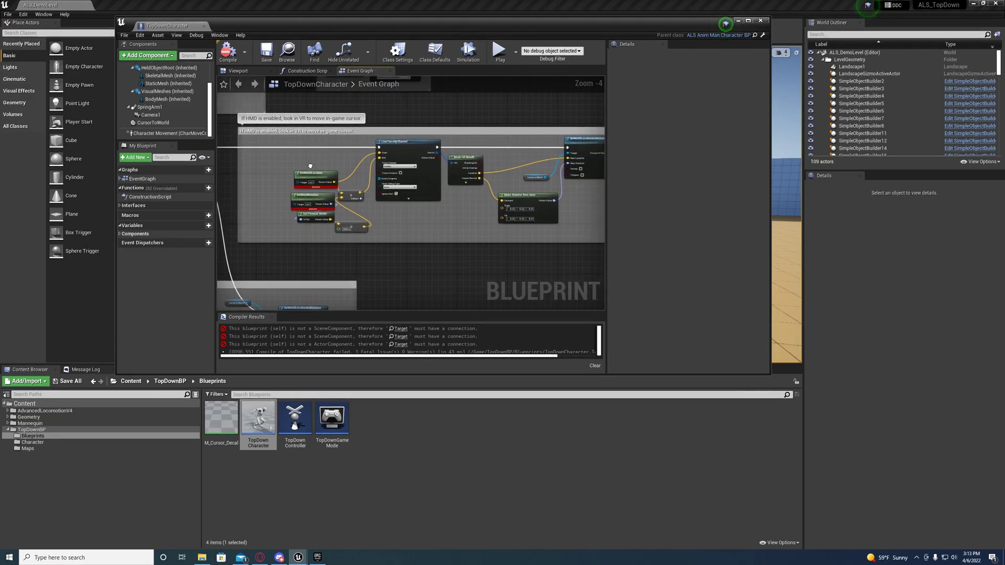
click(236, 134)
right_drag(597, 236, 504, 247)
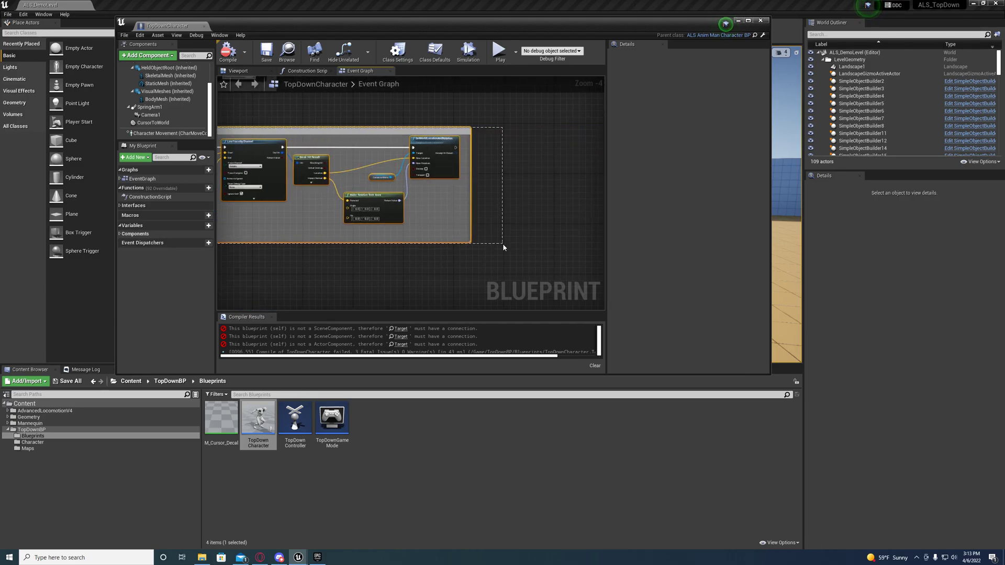
scroll(503, 247, up, 2)
right_drag(393, 236, 549, 250)
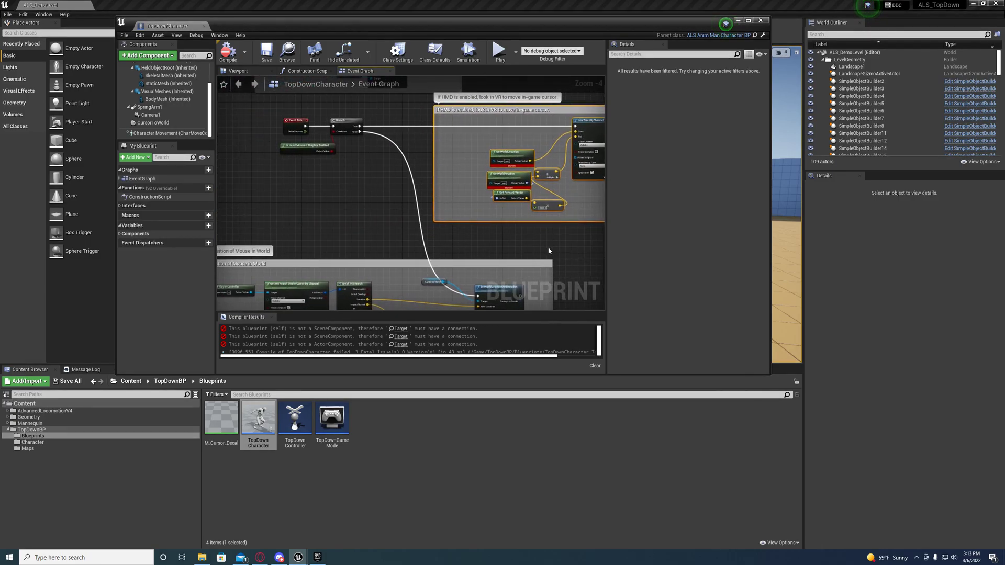
key(Delete)
Remove Is HMD Enabled and its Branch, wiring Event Tick straight to SetWorldLocationAndRotation.
right_drag(461, 230, 429, 249)
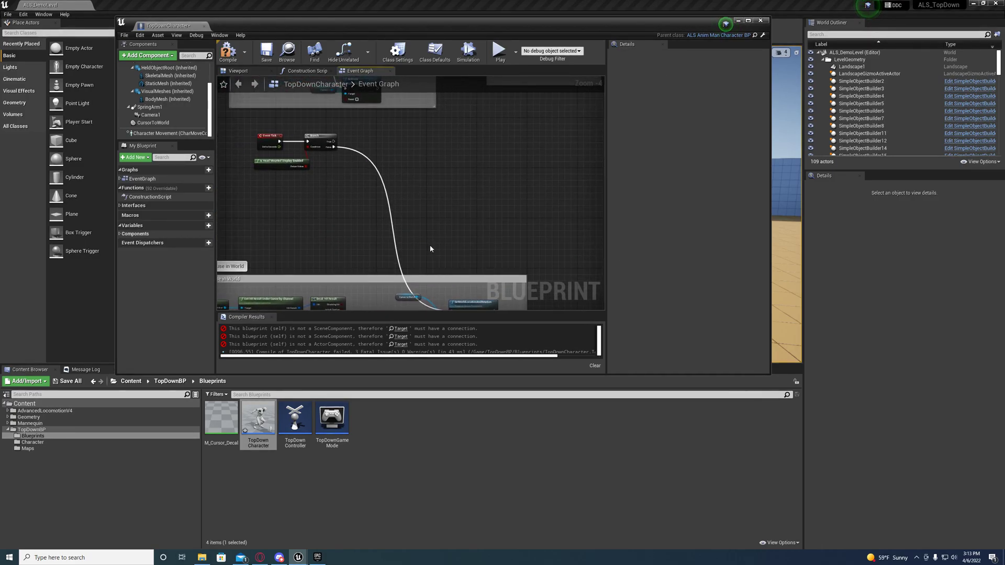
click(283, 167)
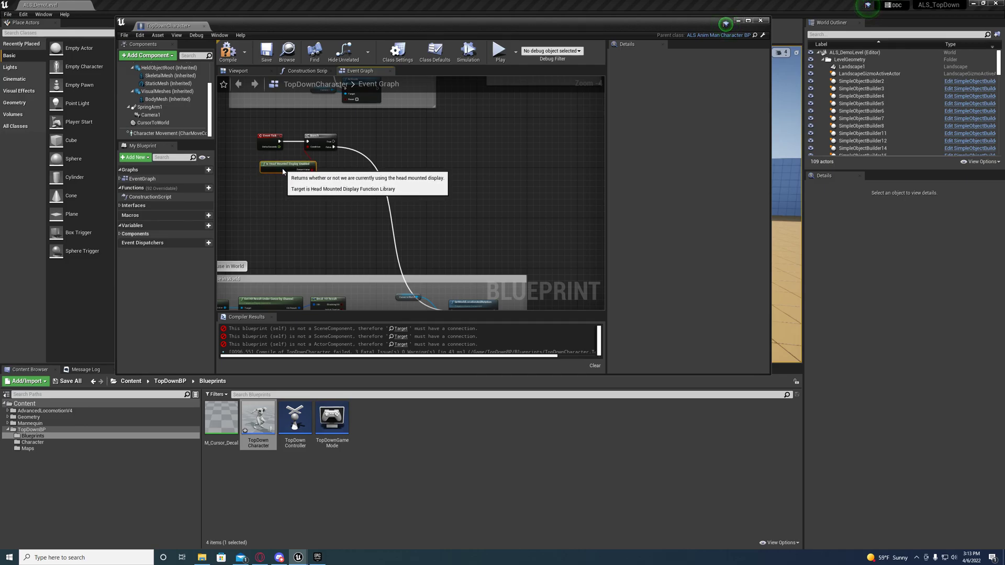
key(Delete)
click(316, 140)
key(Delete)
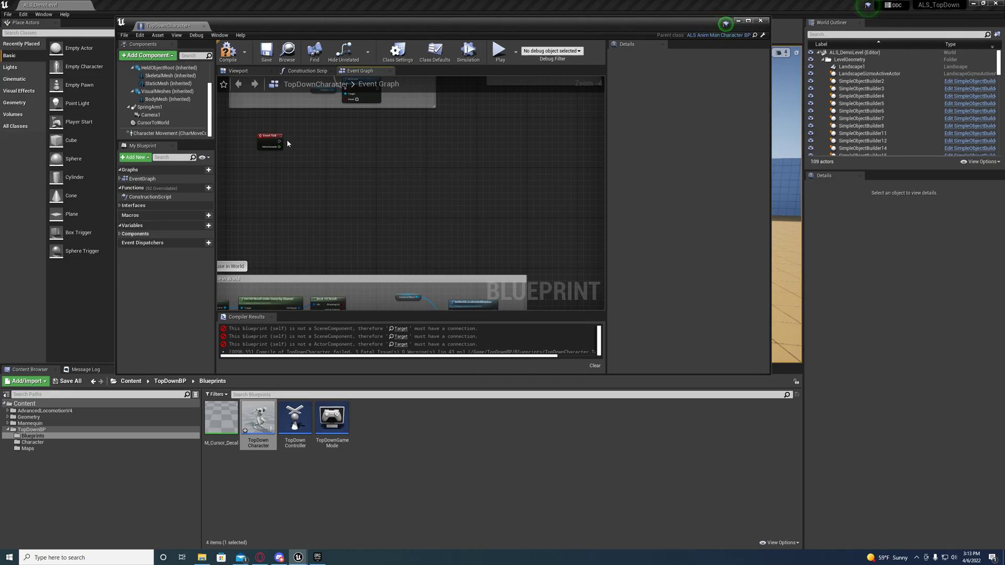
drag(377, 218, 453, 227)
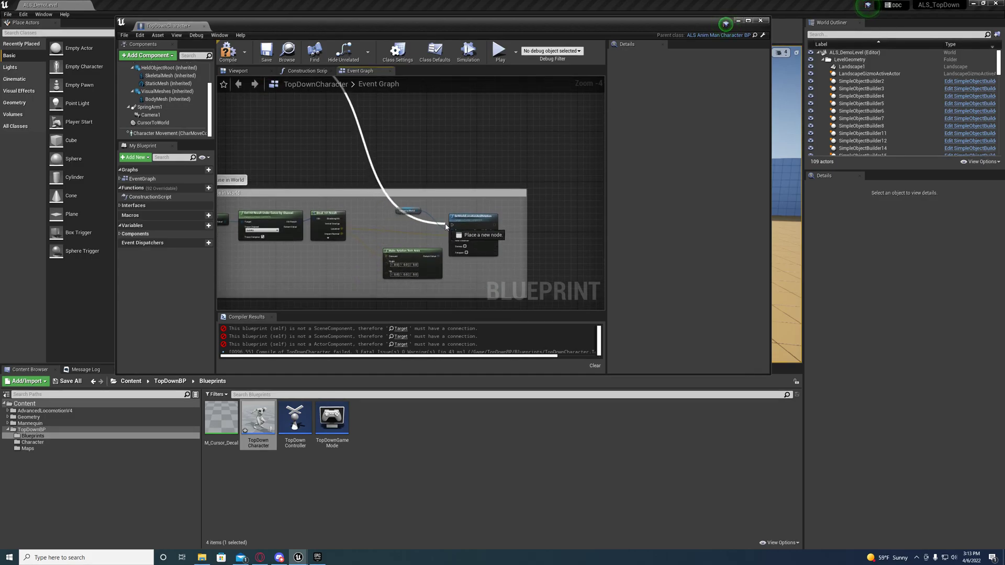
right_drag(285, 206, 356, 211)
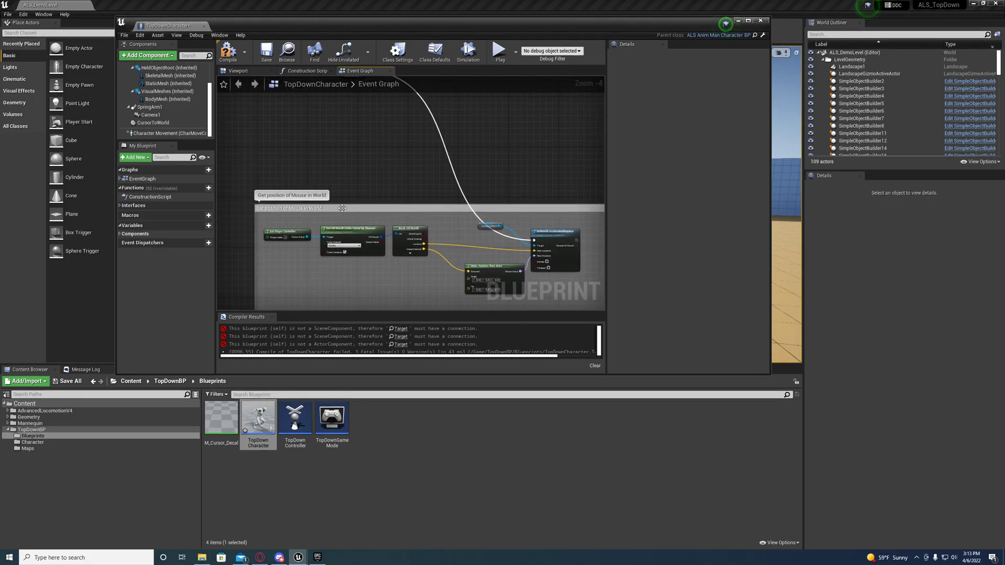
mouse_move(342, 208)
mouse_down()
mouse_move(547, 240)
mouse_move(546, 250)
mouse_up()
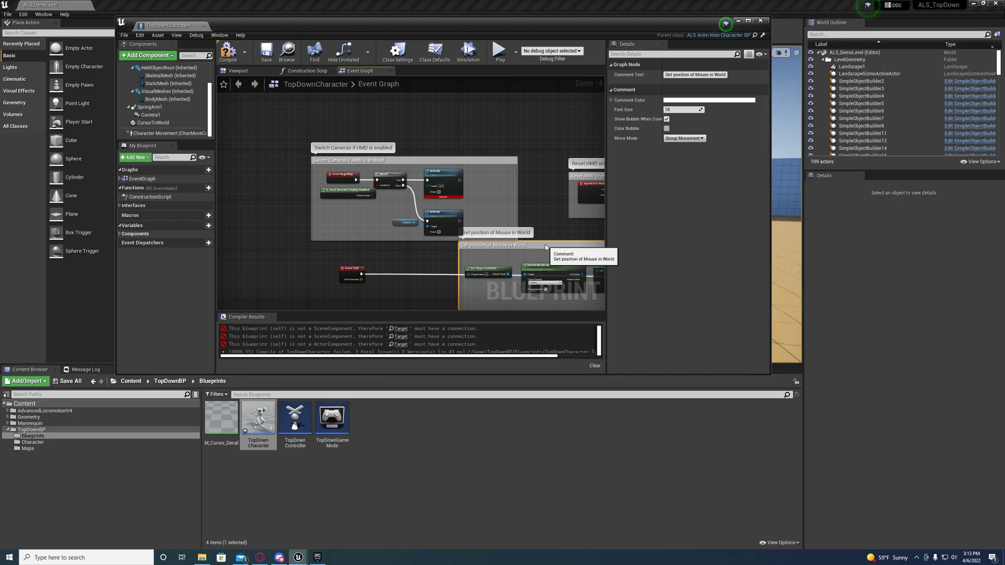
Delete the camera-switch branch and first camera activation, wiring BeginPlay to the remaining activation.
right_drag(384, 267, 358, 257)
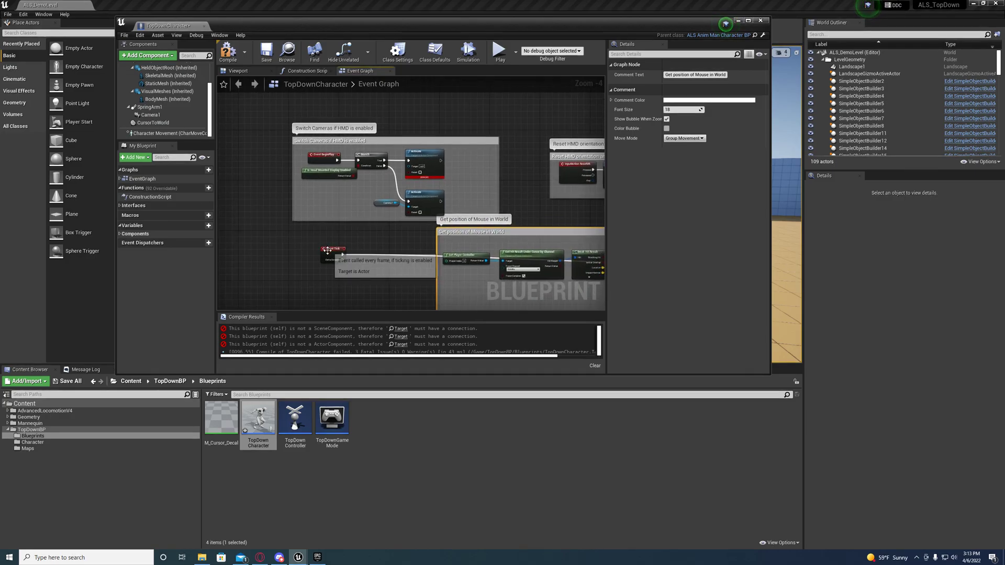
click(329, 260)
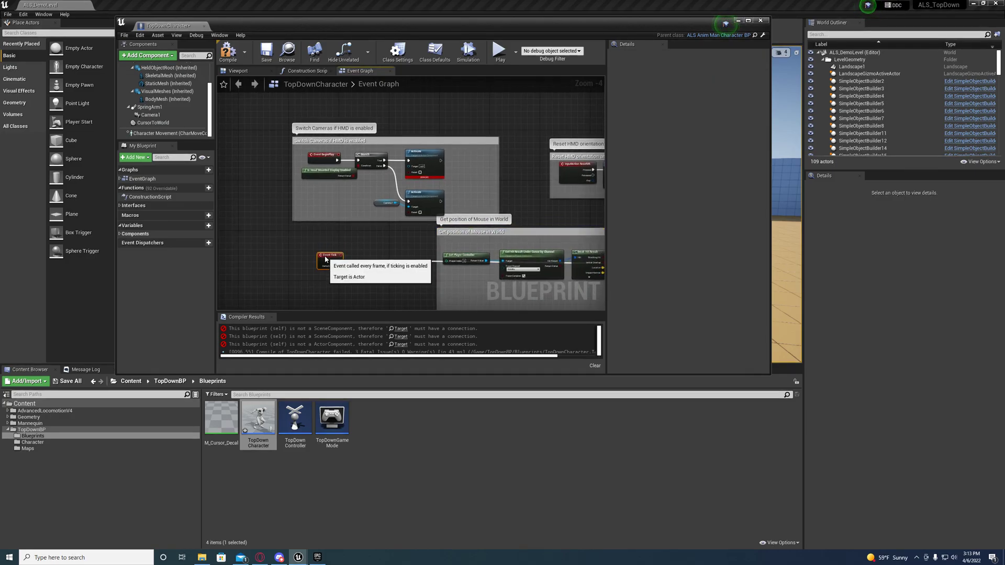
click(424, 163)
key(Delete)
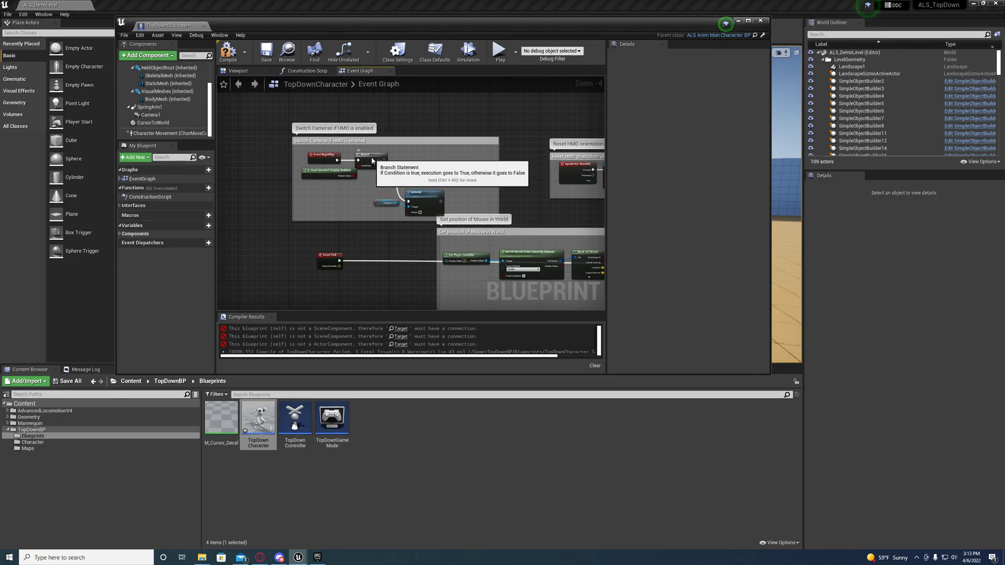
click(325, 171)
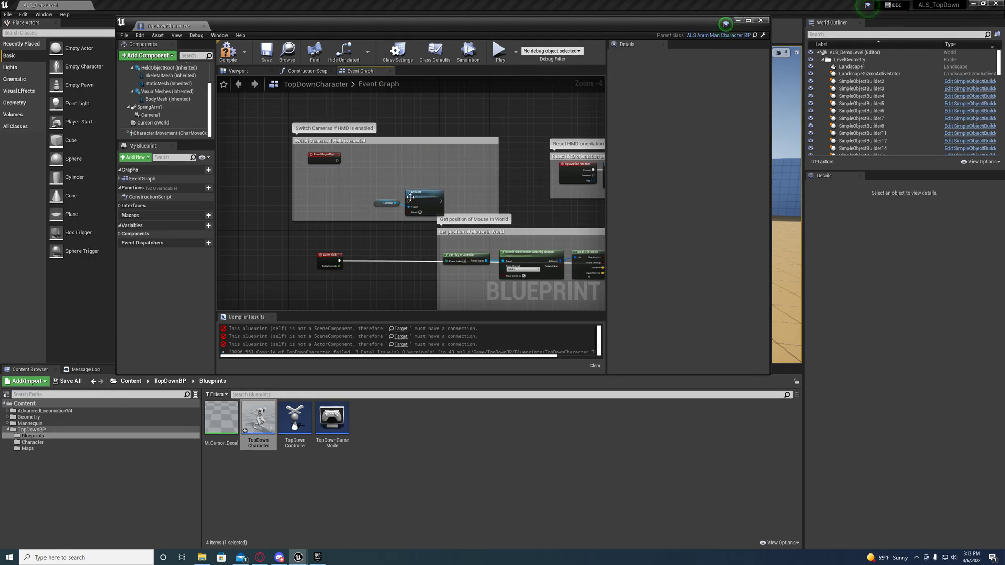
drag(425, 198, 440, 167)
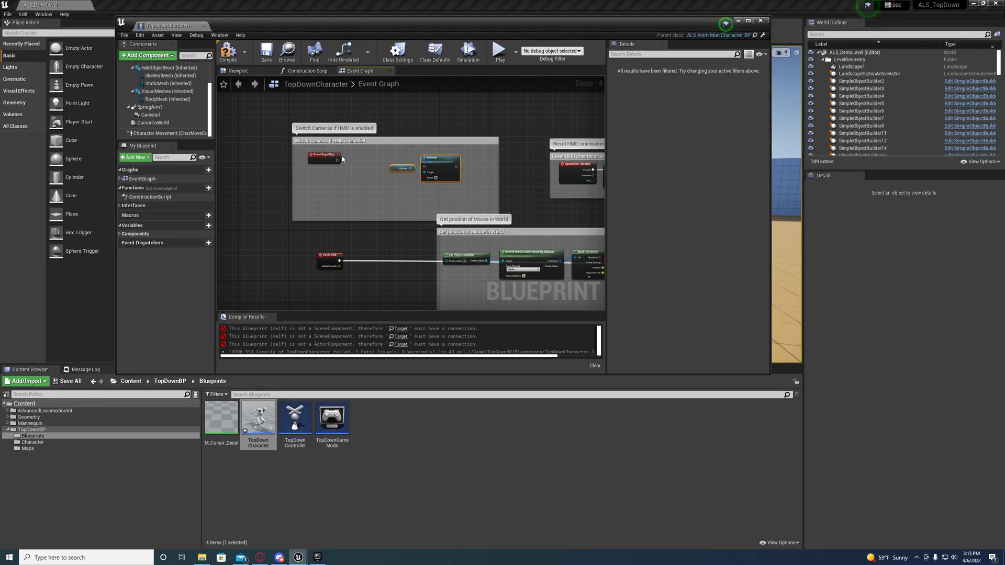
drag(336, 158, 457, 161)
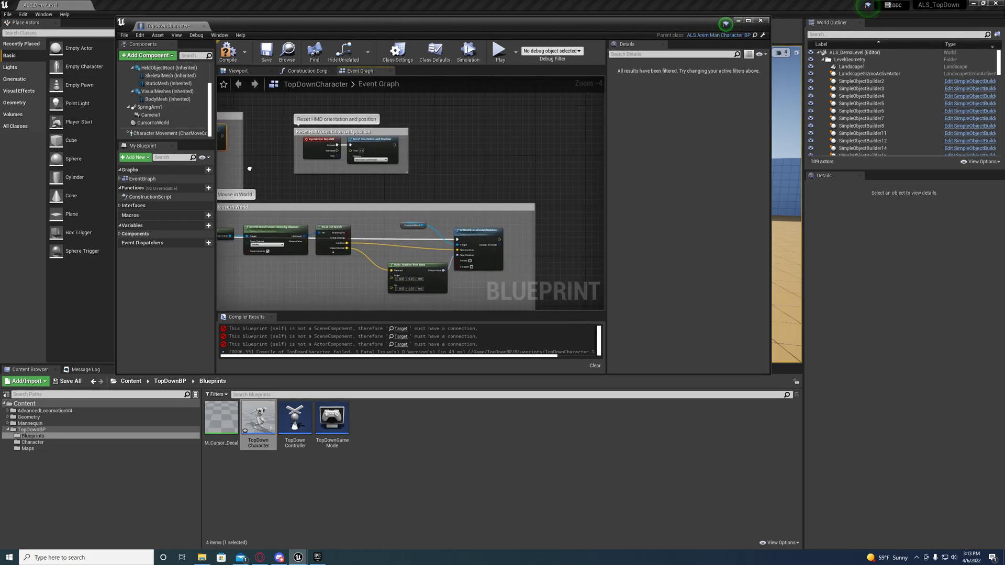
scroll(463, 173, up, 3)
scroll(471, 173, up, 1)
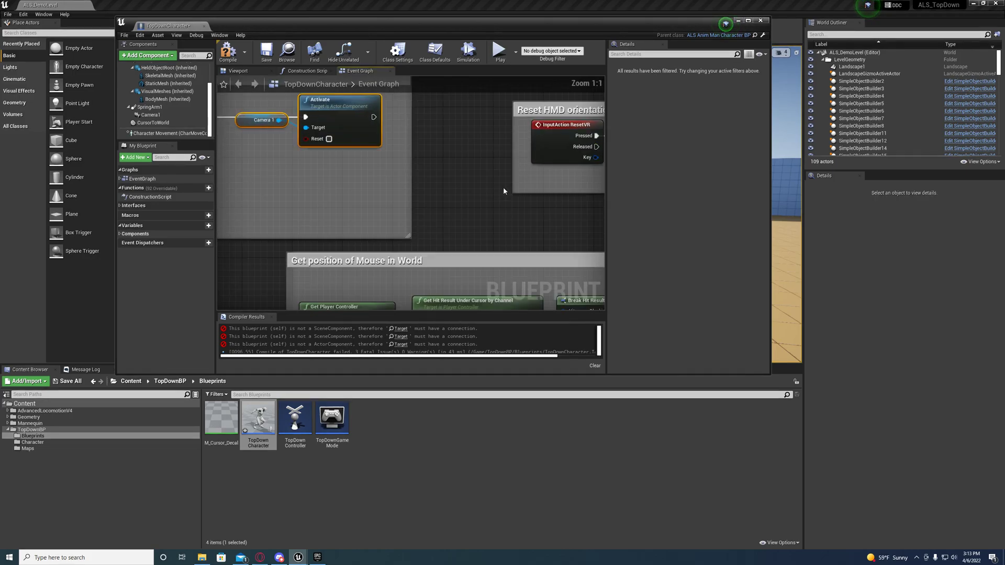
Delete the Reset HMD orientation group and maximize the blueprint editor.
right_drag(503, 187, 364, 208)
scroll(364, 208, up, 2)
click(480, 202)
drag(479, 202, 628, 237)
key(Delete)
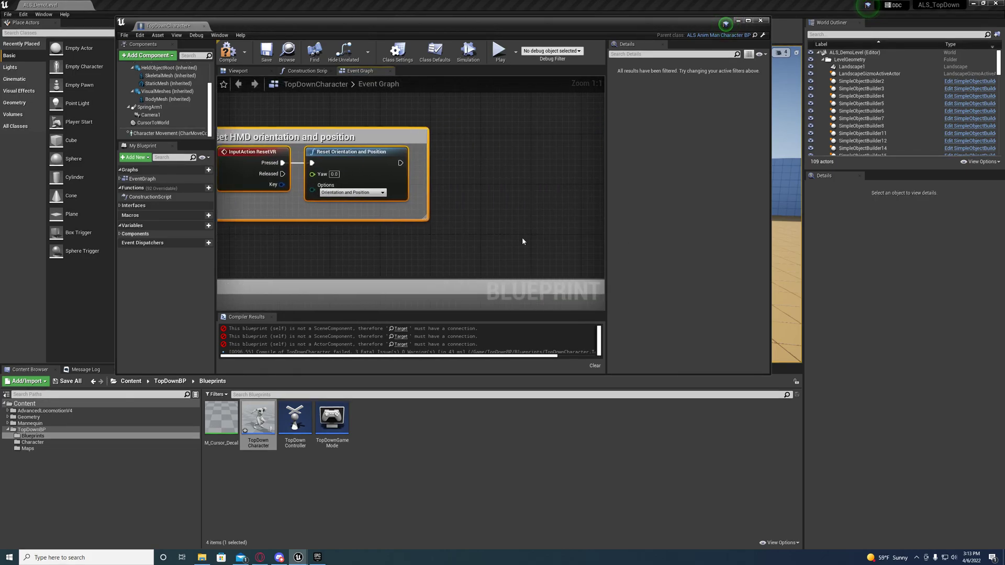
right_drag(523, 237, 393, 118)
click(748, 23)
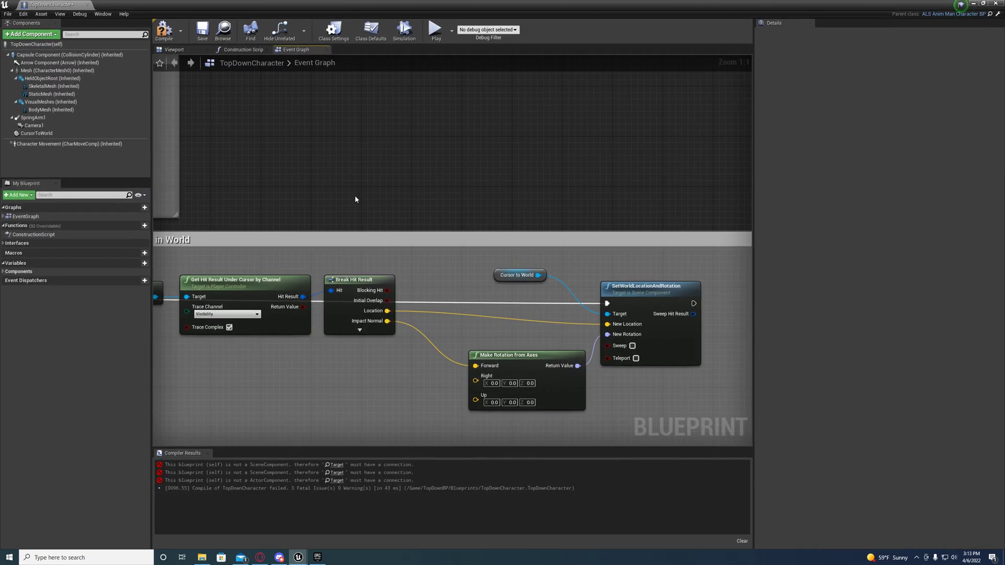
right_drag(362, 166, 566, 164)
scroll(476, 311, down, 2)
right_drag(551, 259, 476, 311)
scroll(475, 311, up, 1)
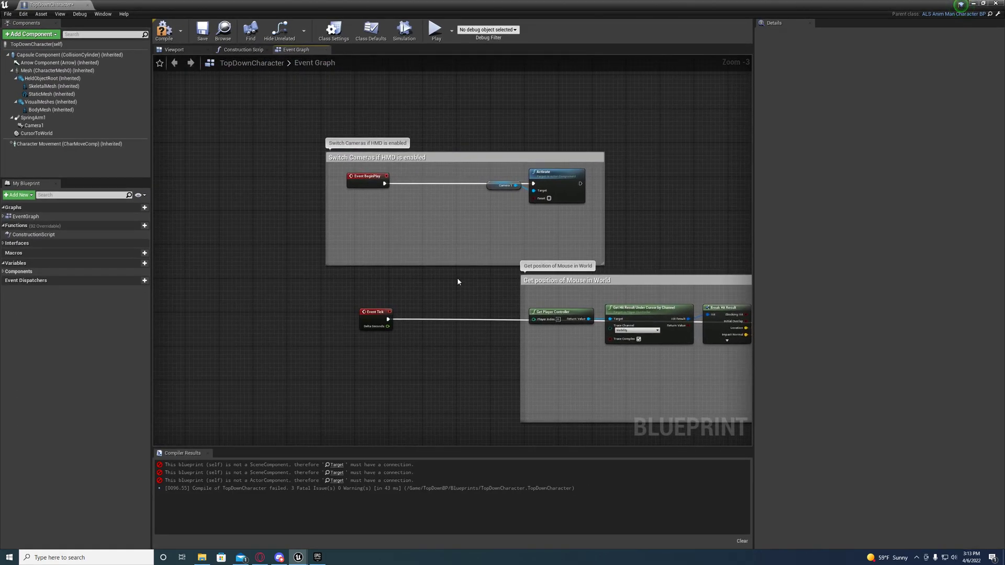
right_drag(457, 277, 430, 234)
right_drag(362, 135, 325, 82)
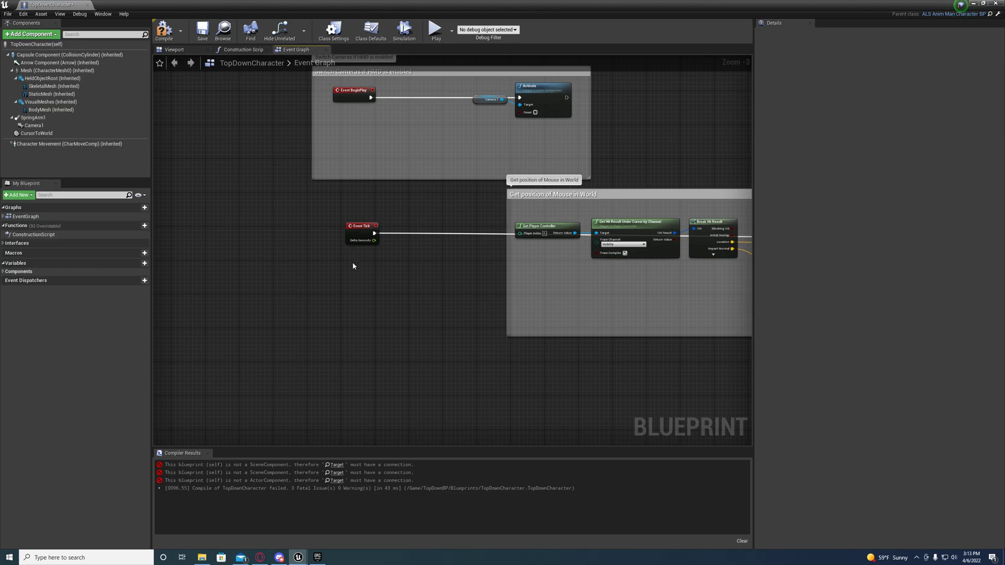
Add a Parent: Tick call right after Event Tick.
click(352, 230)
right_click(354, 231)
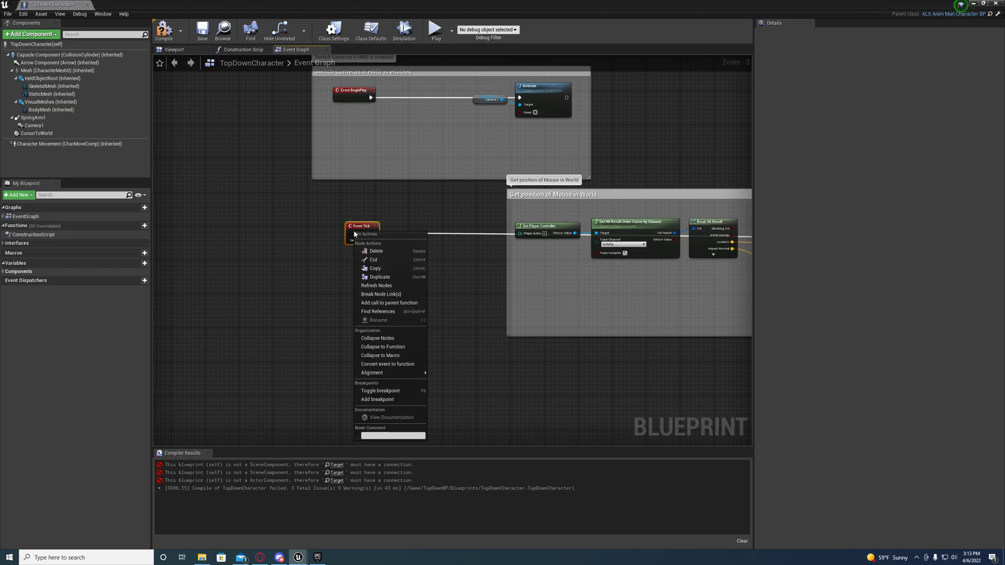
click(376, 307)
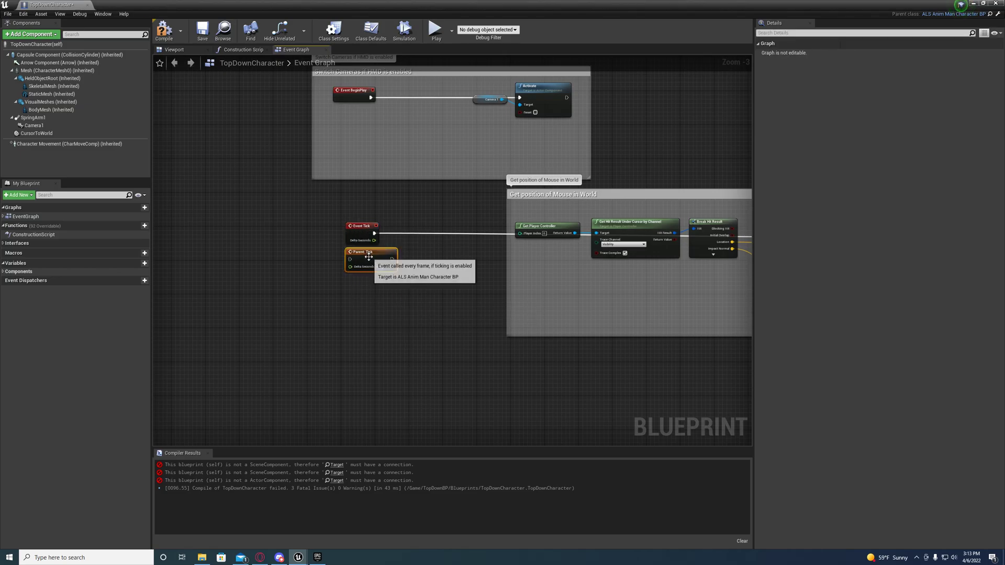
mouse_move(385, 253)
mouse_down()
mouse_move(417, 229)
mouse_move(399, 241)
mouse_up()
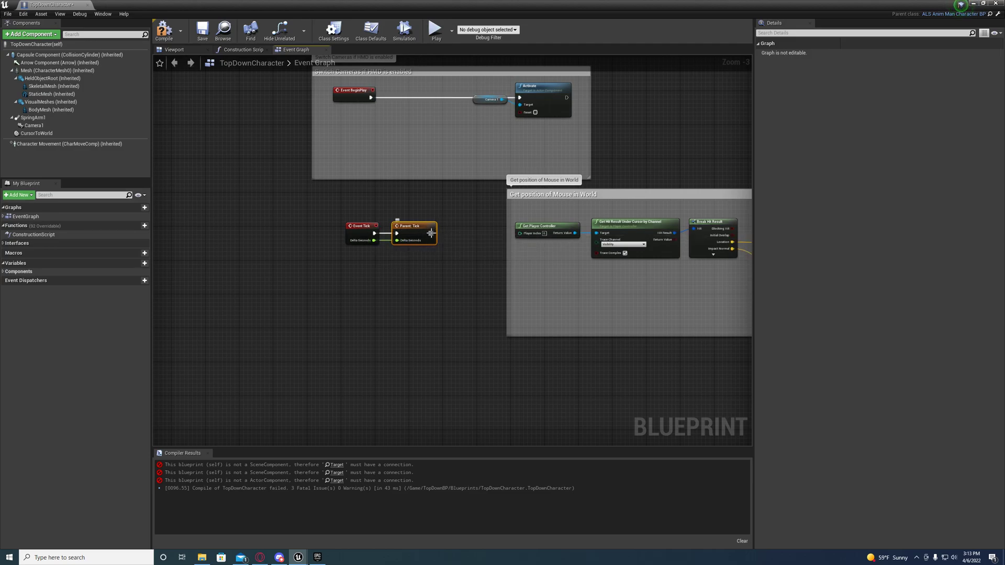
drag(431, 234, 371, 229)
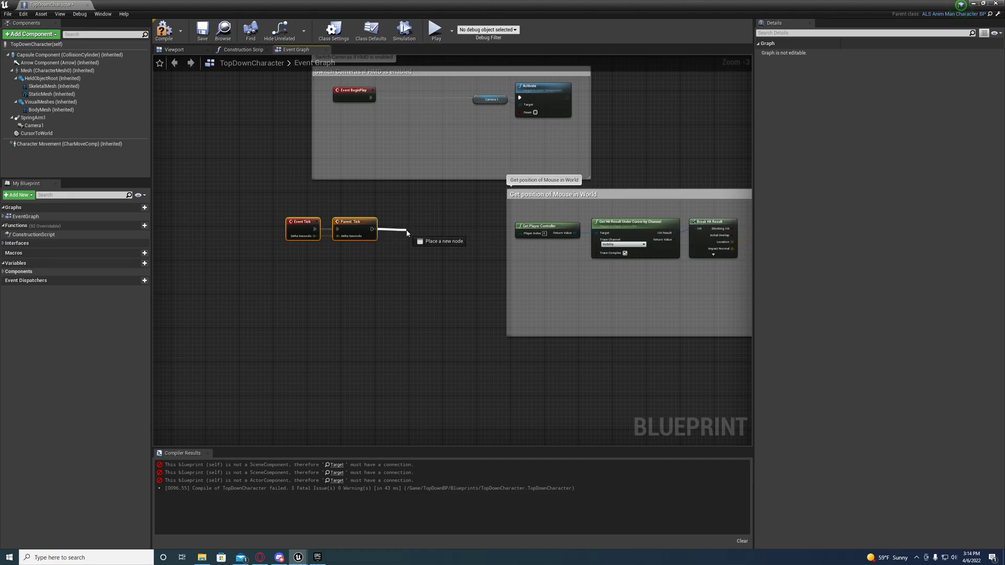
Add a Branch node after Parent: Tick and line it up.
drag(376, 229, 408, 232)
text(branch)
key(Return)
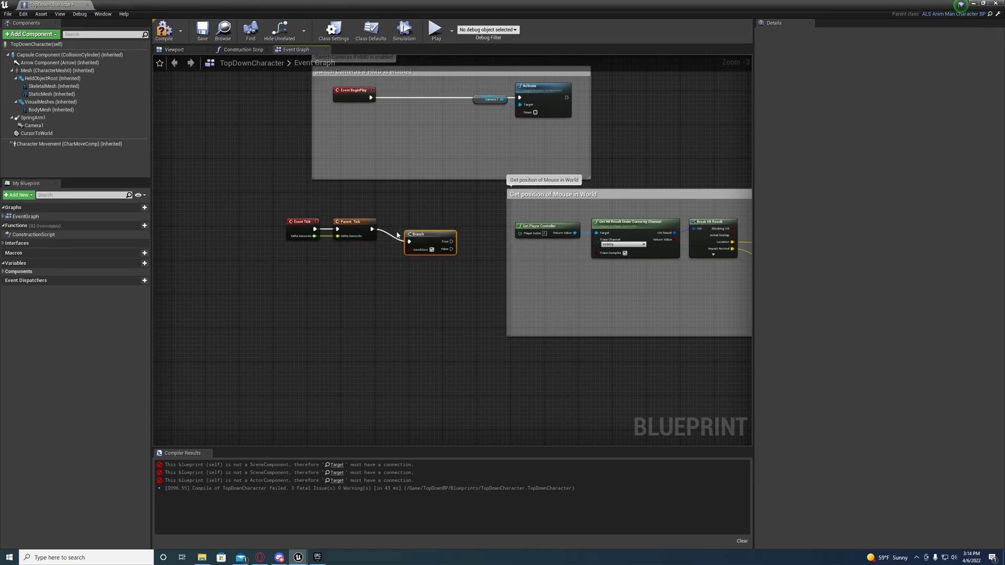
mouse_move(416, 240)
mouse_down()
mouse_move(407, 231)
mouse_move(389, 275)
mouse_up()
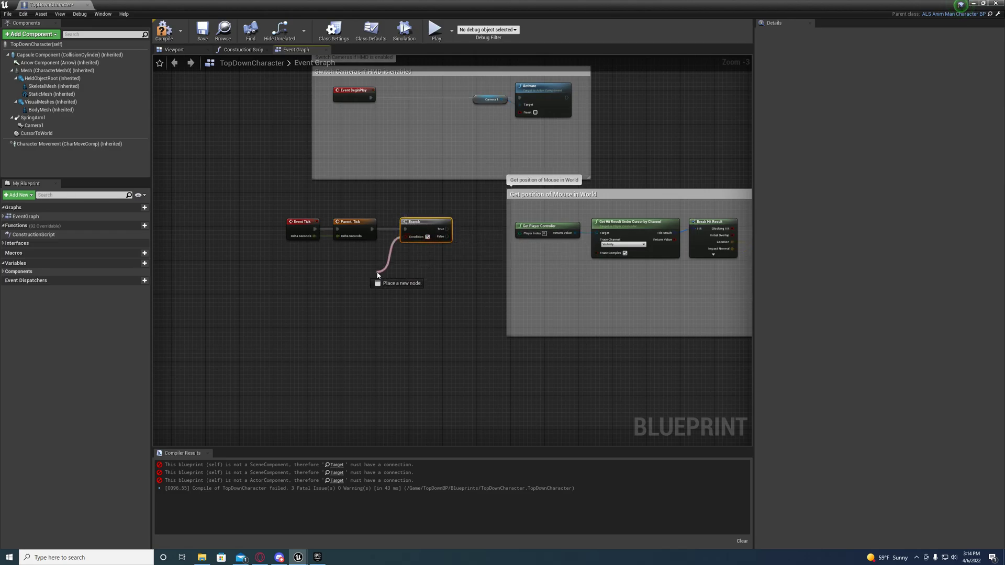
text(get is m)
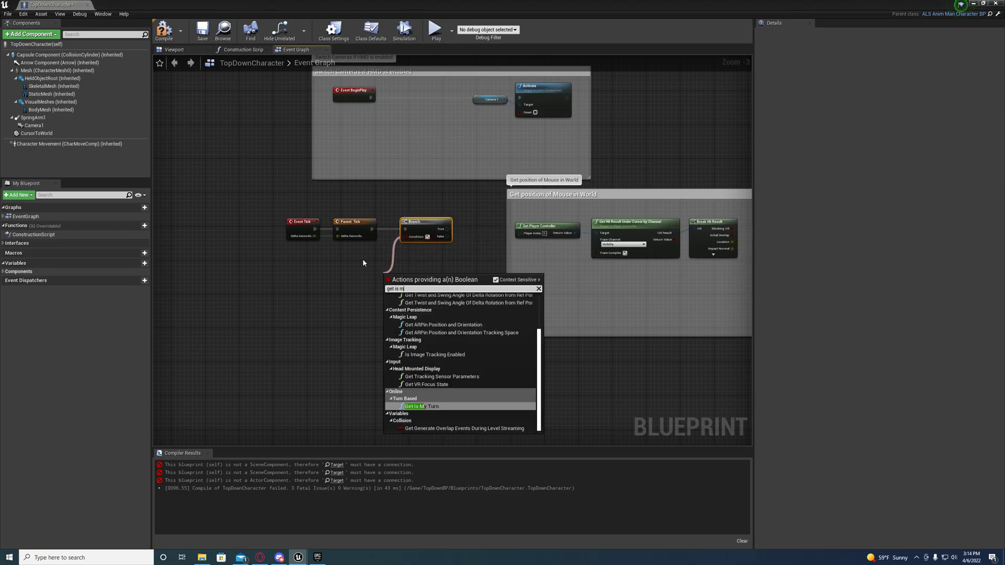
text(oving)
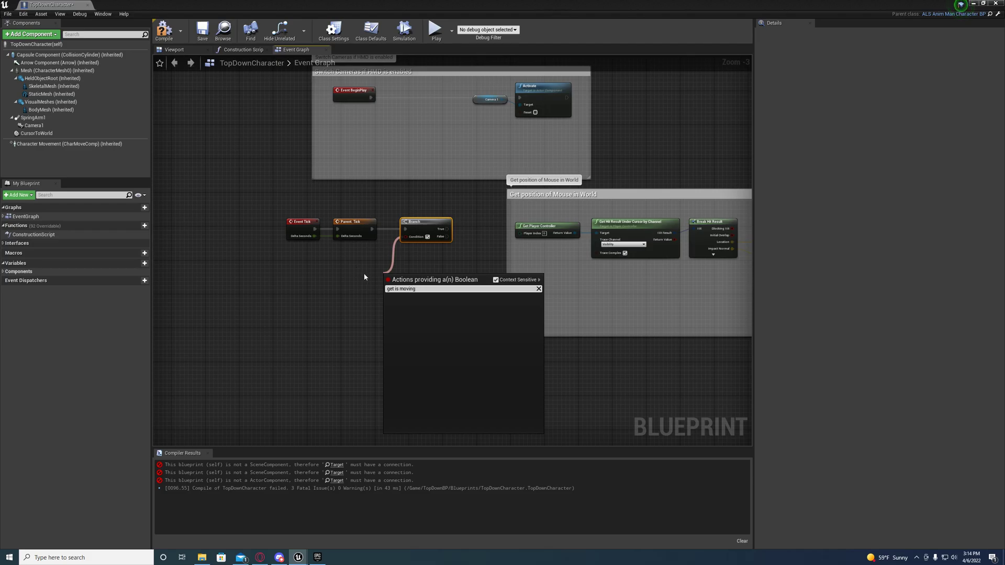
Dismiss the node search list, compile TopDownCharacter, and restore the editor window size.
click(322, 305)
scroll(335, 297, up, 1)
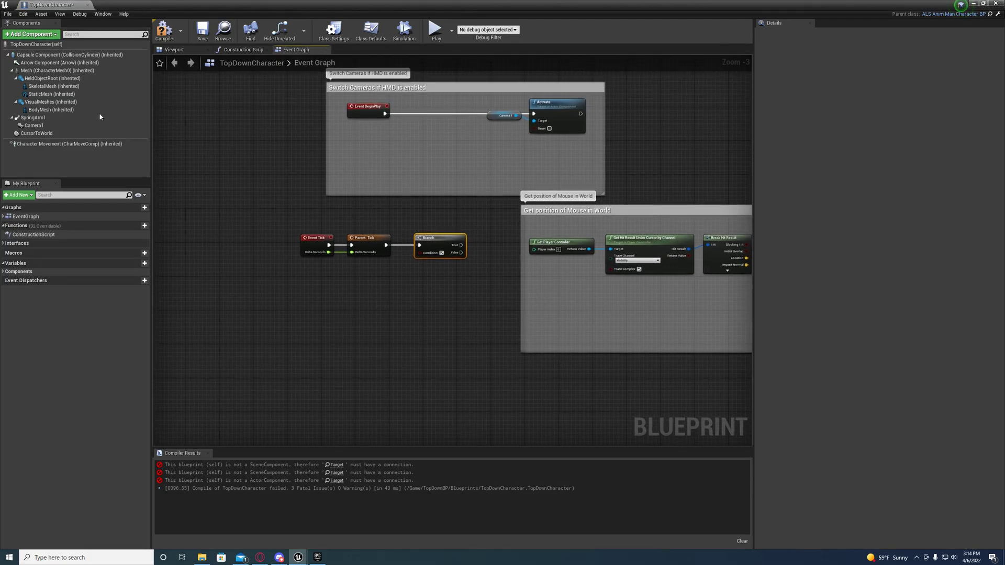
click(164, 32)
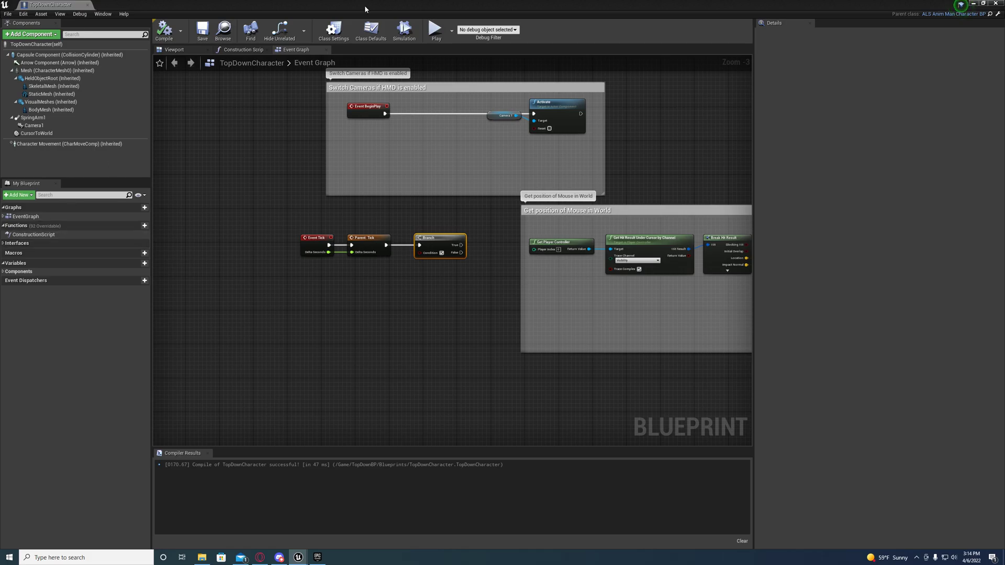
drag(364, 5, 575, 28)
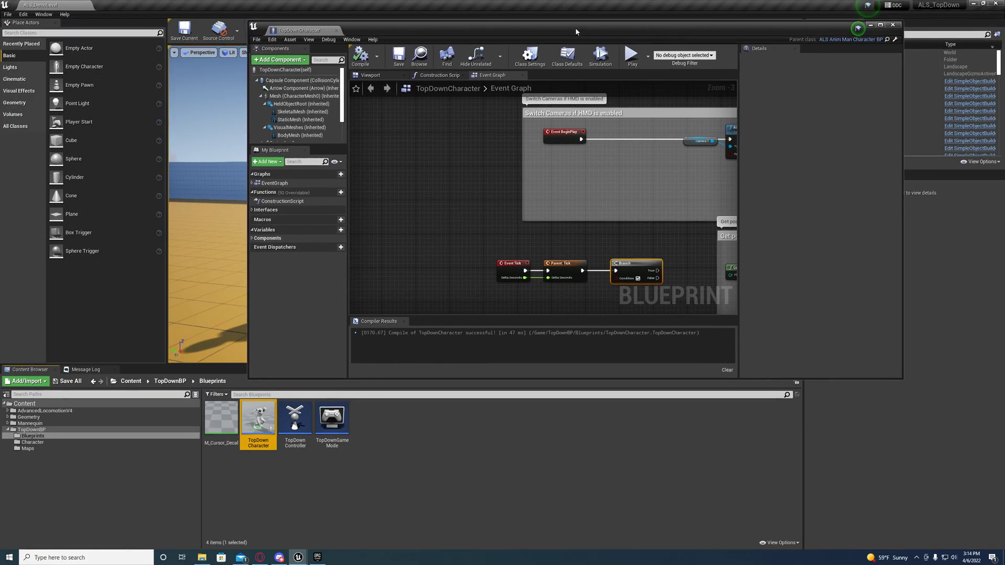
Open ALS_Base_CharacterBP from AdvancedLocomotionV4 > Blueprints > CharacterLogic.
click(27, 411)
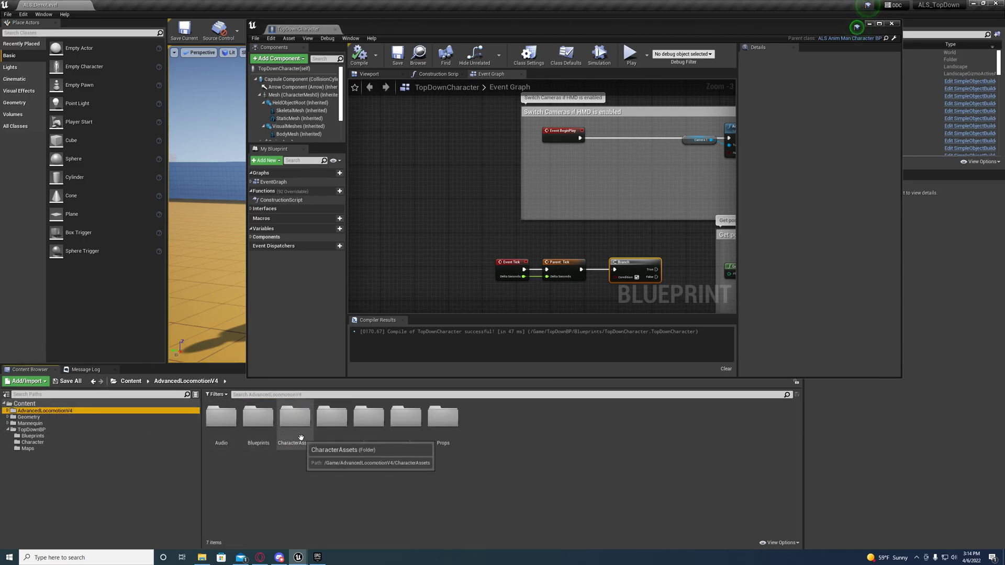
double_click(295, 418)
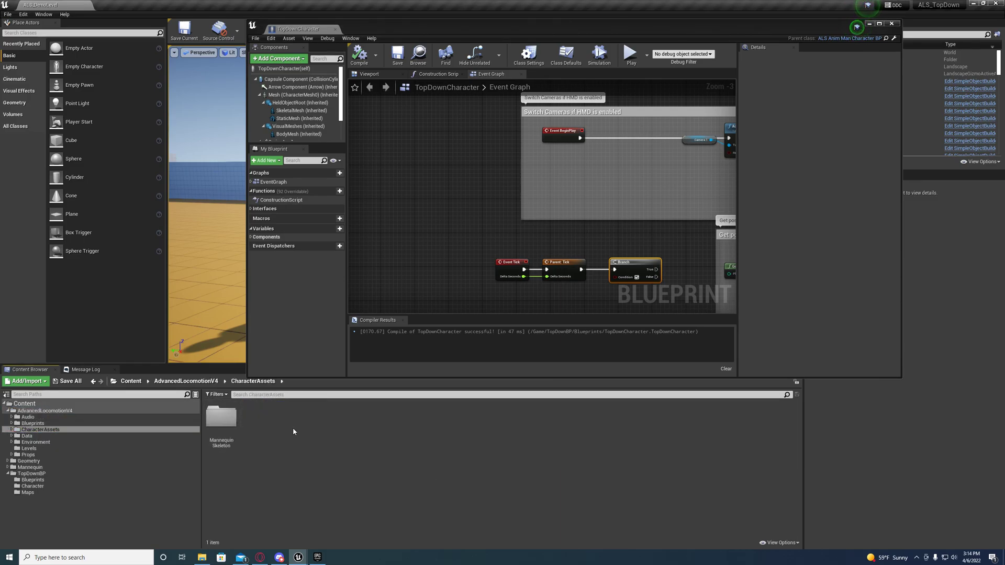
click(33, 424)
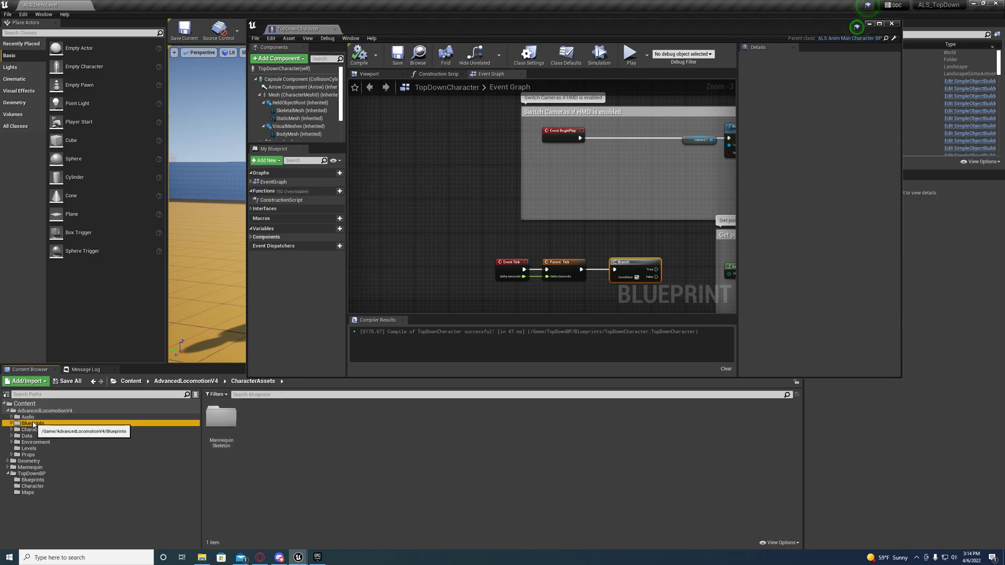
double_click(330, 418)
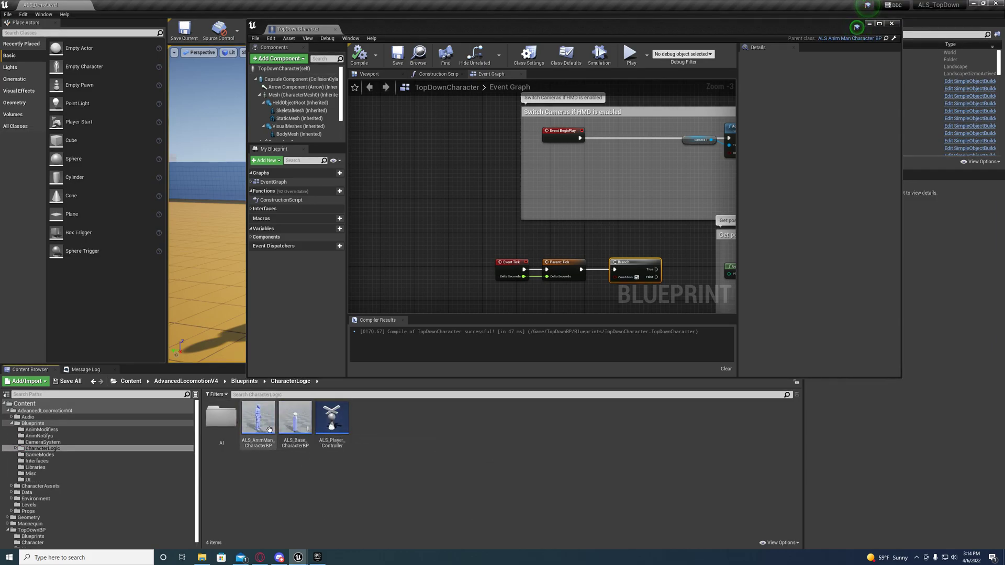
click(297, 427)
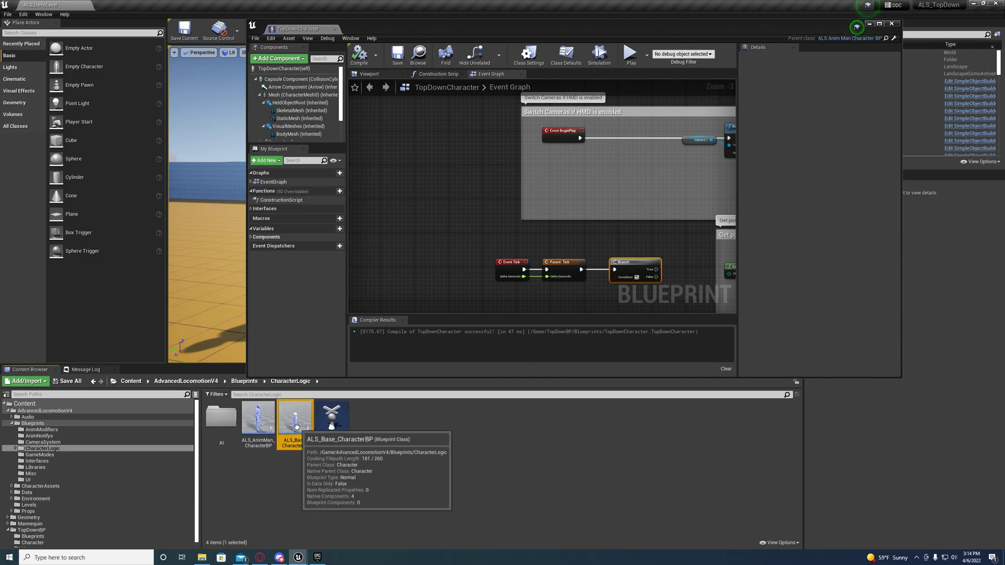
double_click(296, 427)
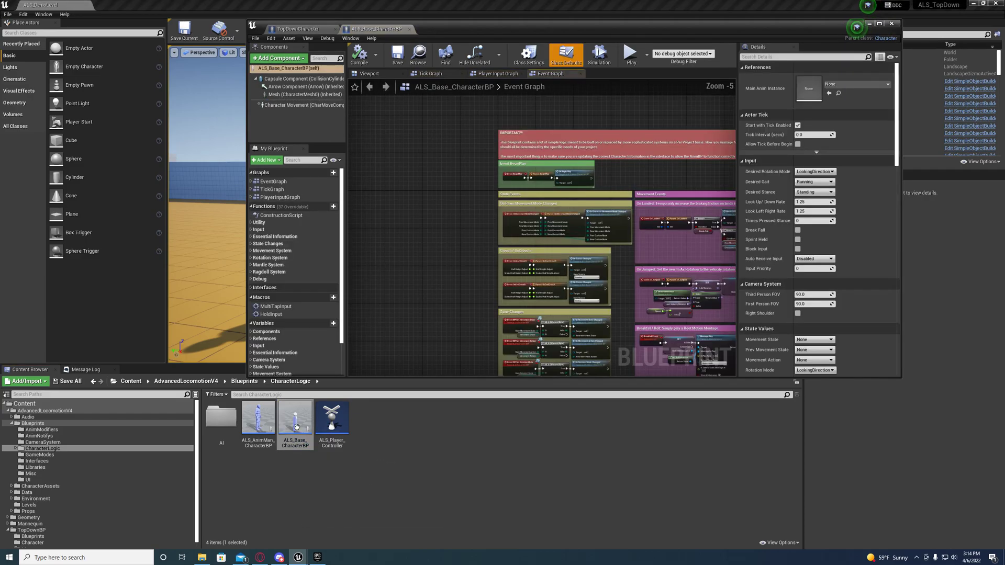
In PlayerInputGraph, select the yaw input, multiply and Look Left Right Rate nodes.
click(880, 25)
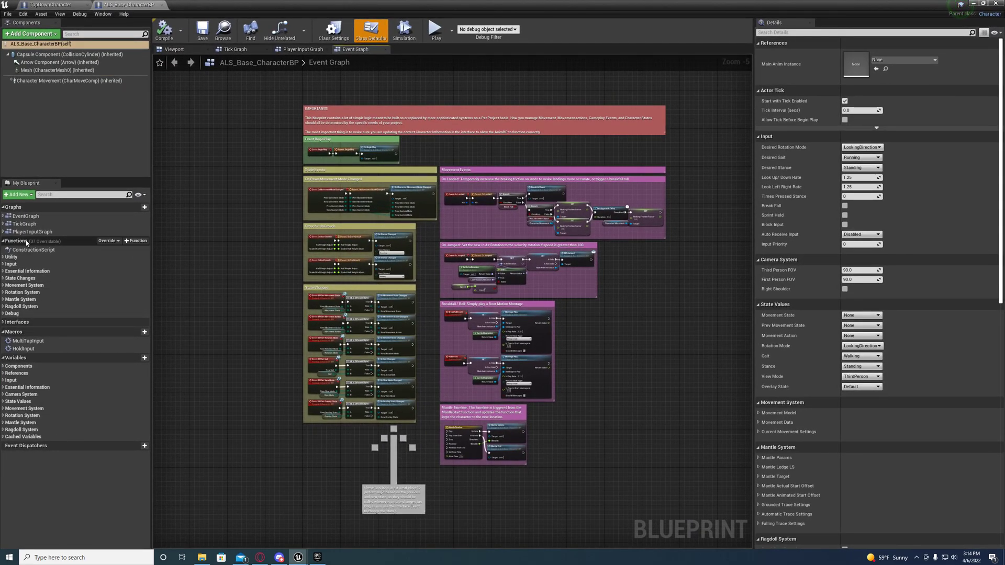
double_click(31, 231)
scroll(441, 207, up, 4)
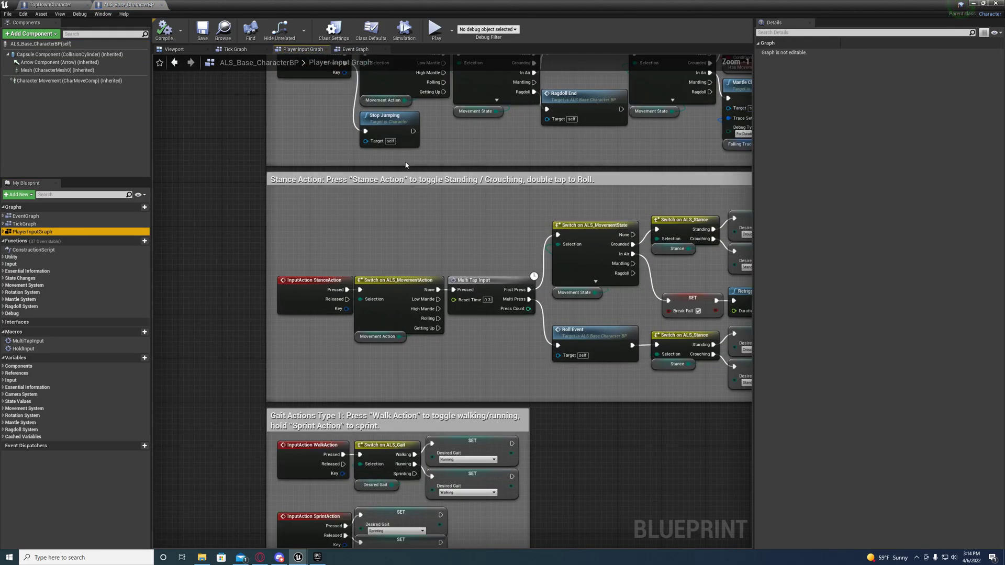
scroll(441, 208, up, 2)
right_drag(409, 237, 369, 255)
scroll(370, 254, up, 1)
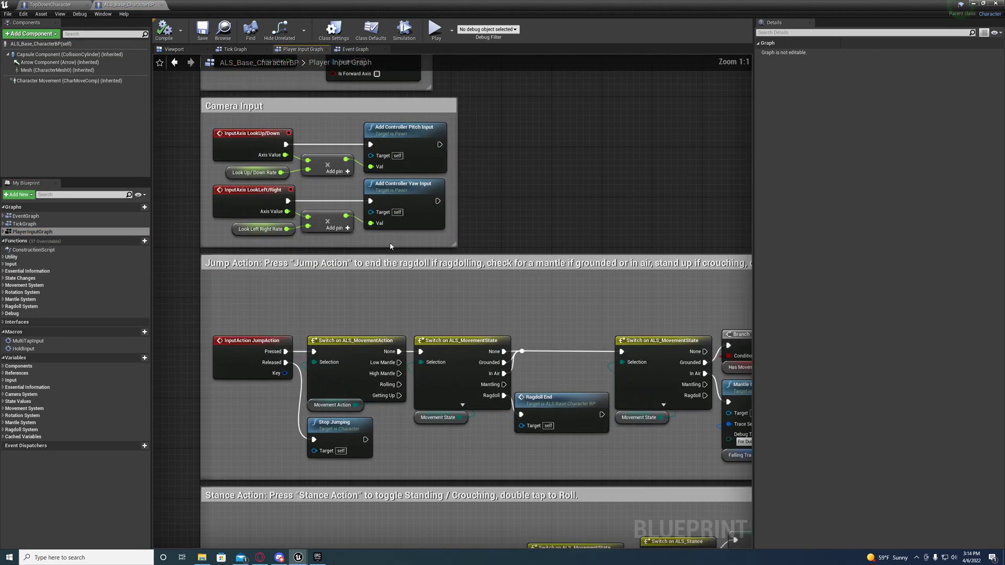
drag(359, 233, 277, 240)
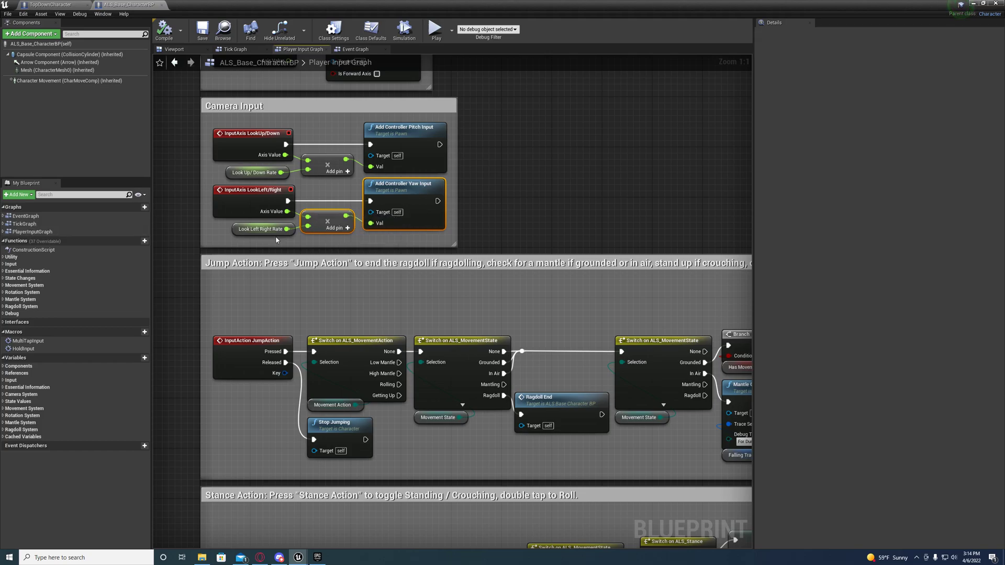
click(263, 229)
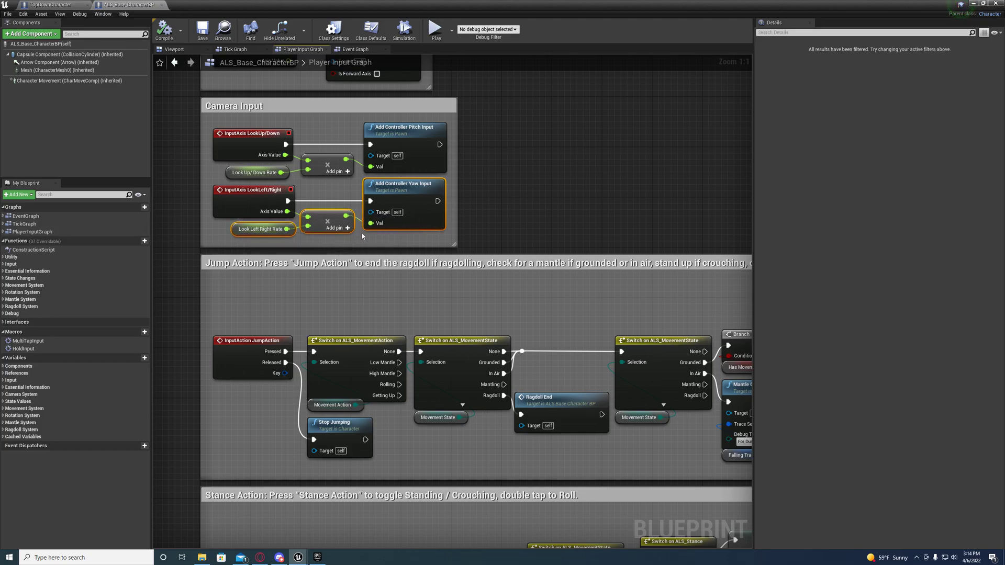
click(49, 5)
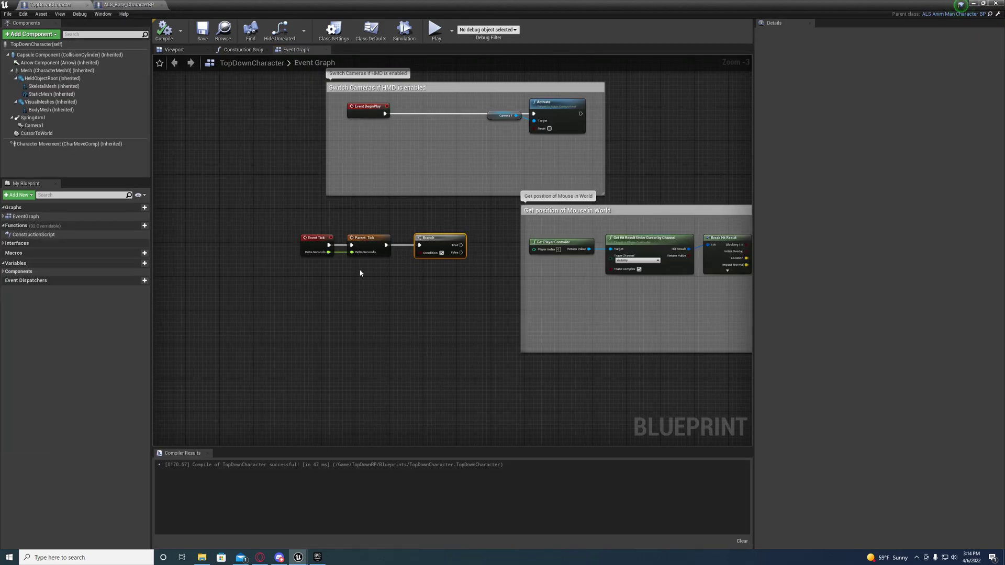
Paste the yaw input nodes into TopDownCharacter and arrange them beside the Branch.
key(ctrl+v)
scroll(310, 256, up, 1)
click(130, 5)
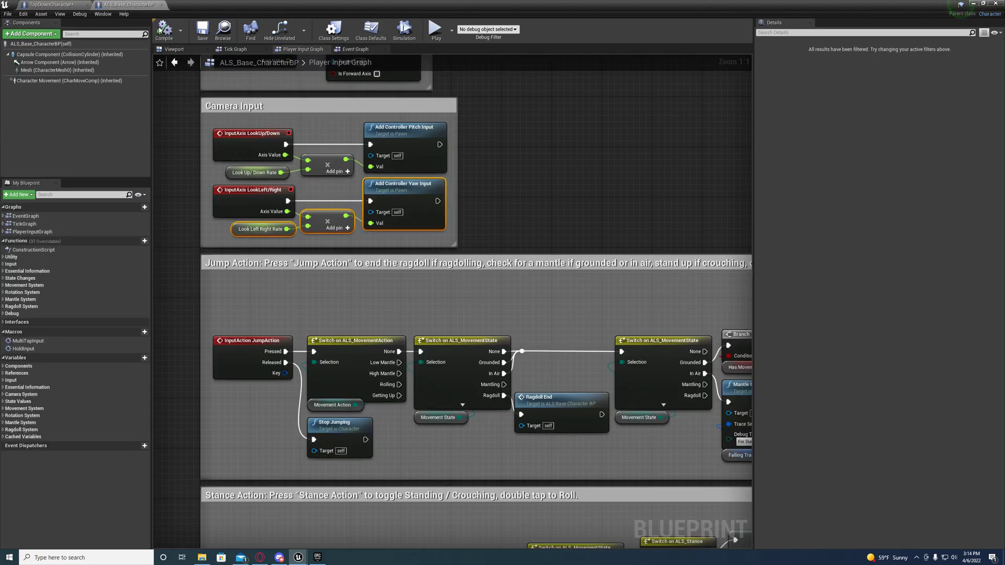
scroll(307, 182, up, 1)
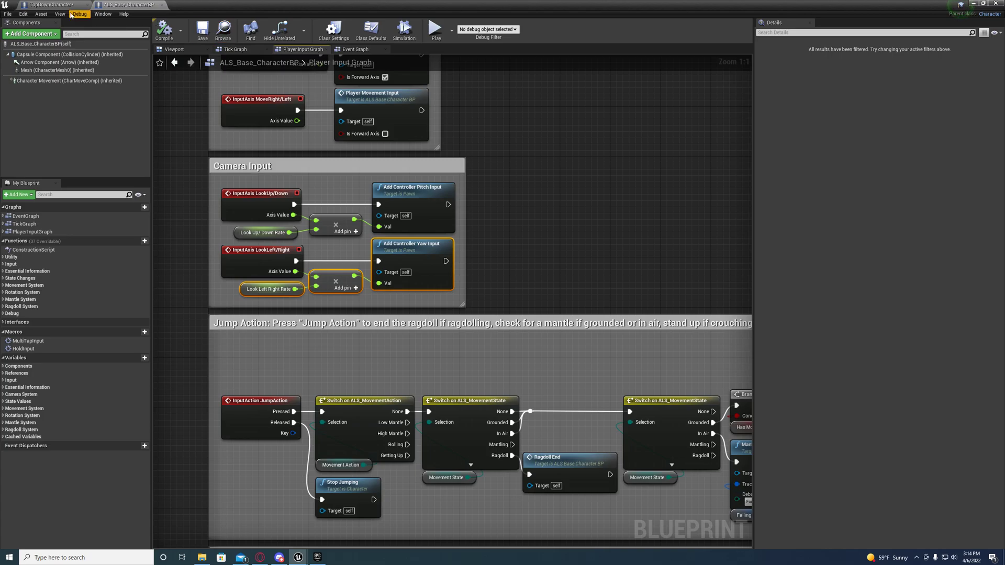
click(55, 5)
right_drag(358, 292, 398, 312)
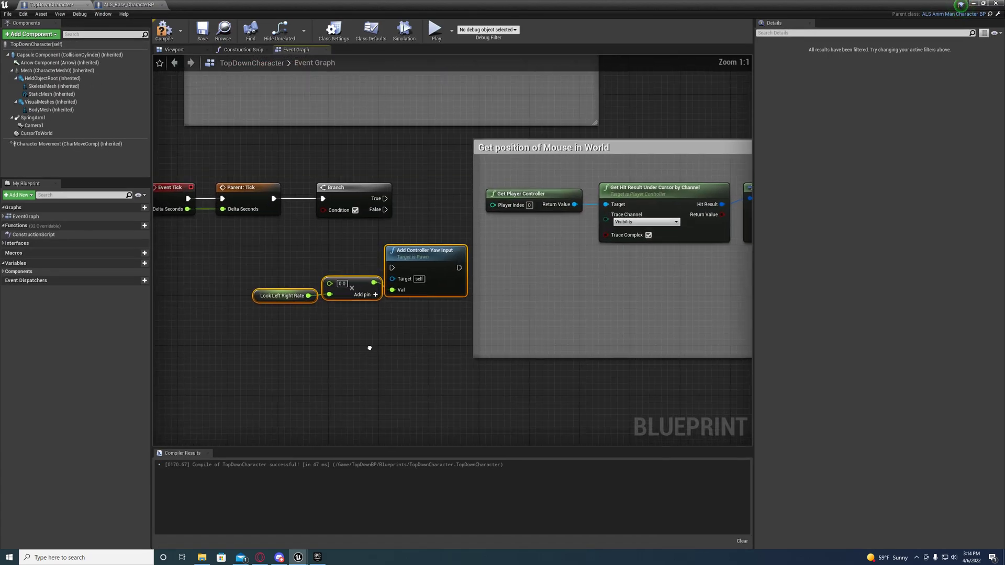
right_drag(369, 349, 508, 369)
mouse_move(542, 282)
mouse_down()
mouse_move(560, 238)
mouse_move(549, 256)
mouse_up()
drag(267, 188, 542, 244)
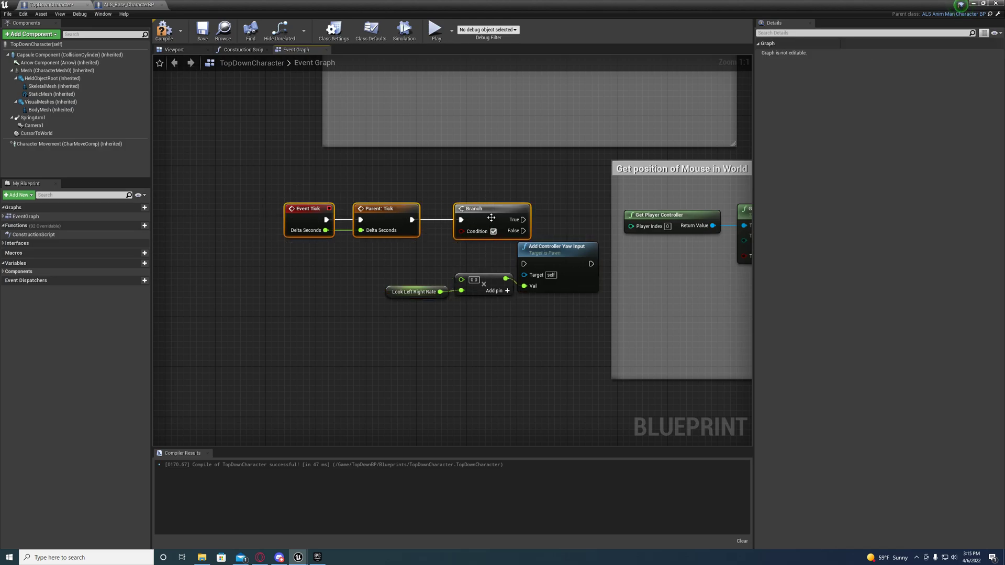
drag(490, 218, 397, 212)
drag(553, 249, 540, 213)
Wire Branch True into Add Controller Yaw Input, then on to SetWorldLocationAndRotation.
drag(430, 212, 490, 217)
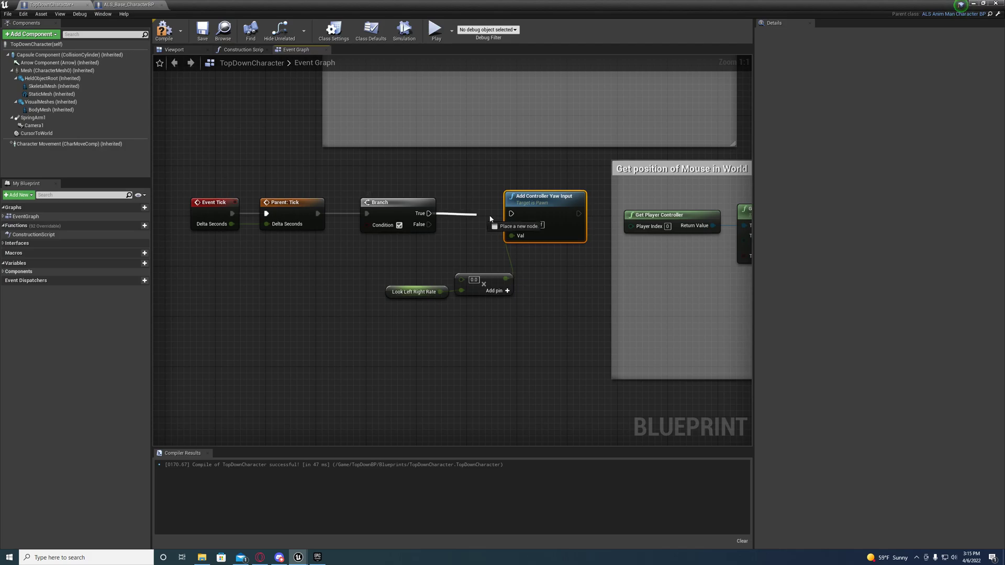
right_drag(550, 314, 424, 319)
drag(452, 218, 509, 246)
right_drag(707, 236, 236, 236)
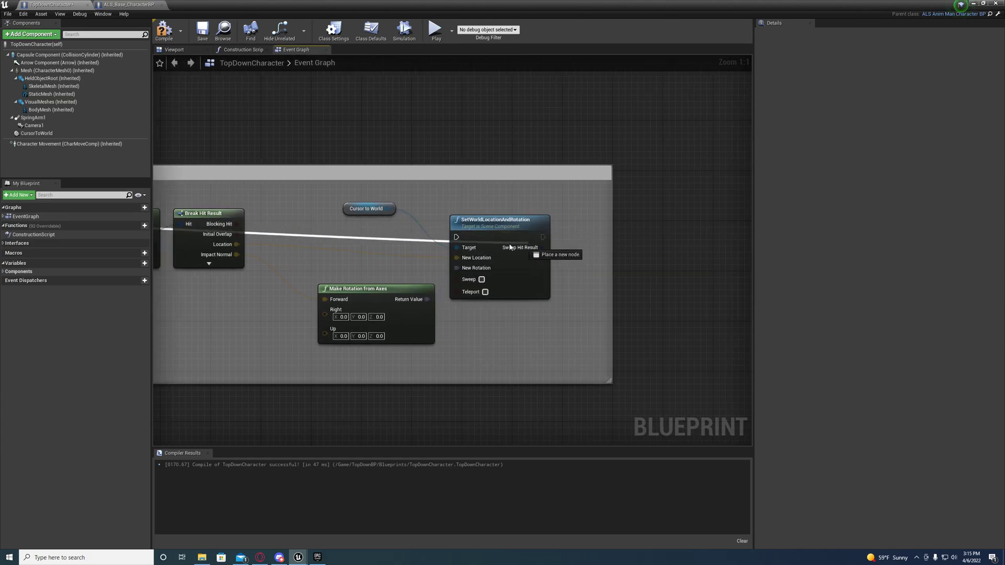
drag(509, 247, 460, 239)
right_drag(461, 238, 625, 232)
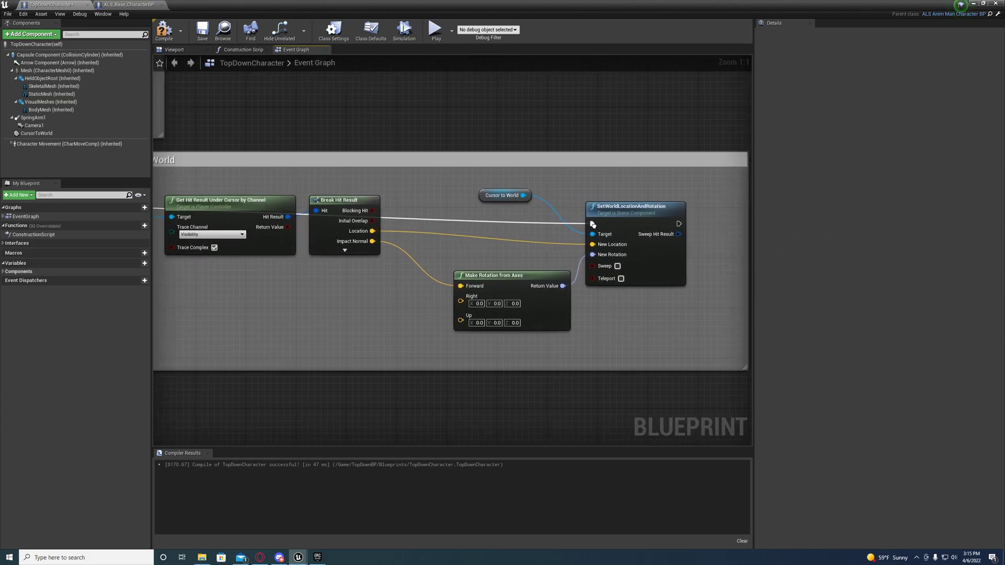
Move the mouse-position comment and wire Branch False to SetWorldLocationAndRotation.
drag(503, 169, 640, 151)
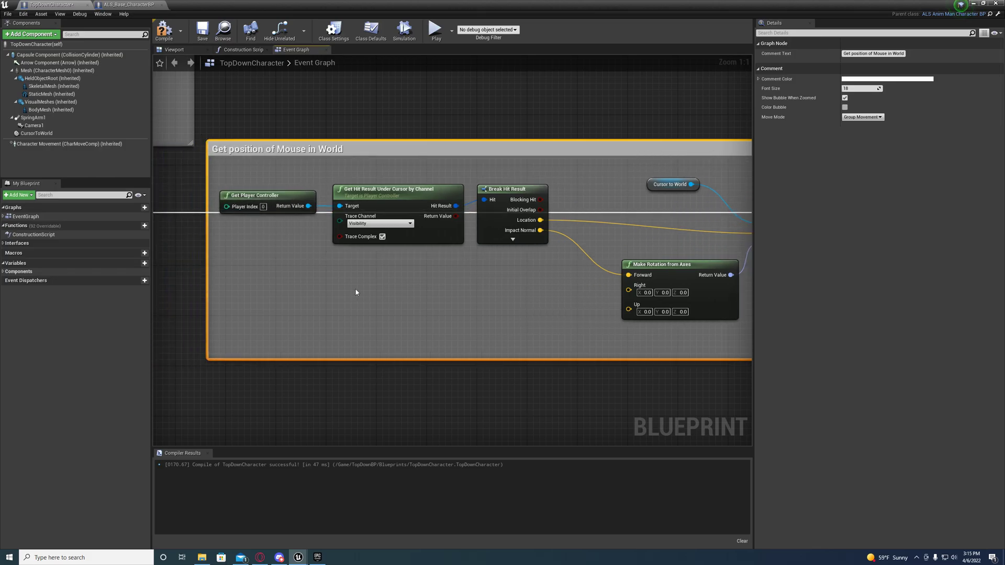
mouse_move(353, 291)
right_down()
mouse_move(445, 313)
mouse_move(319, 321)
right_up()
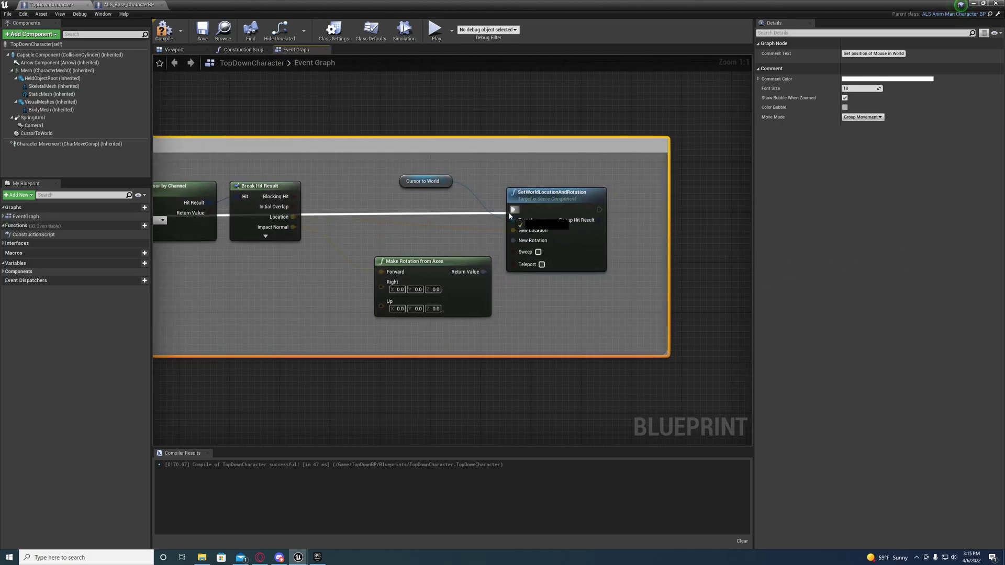
drag(244, 220, 513, 211)
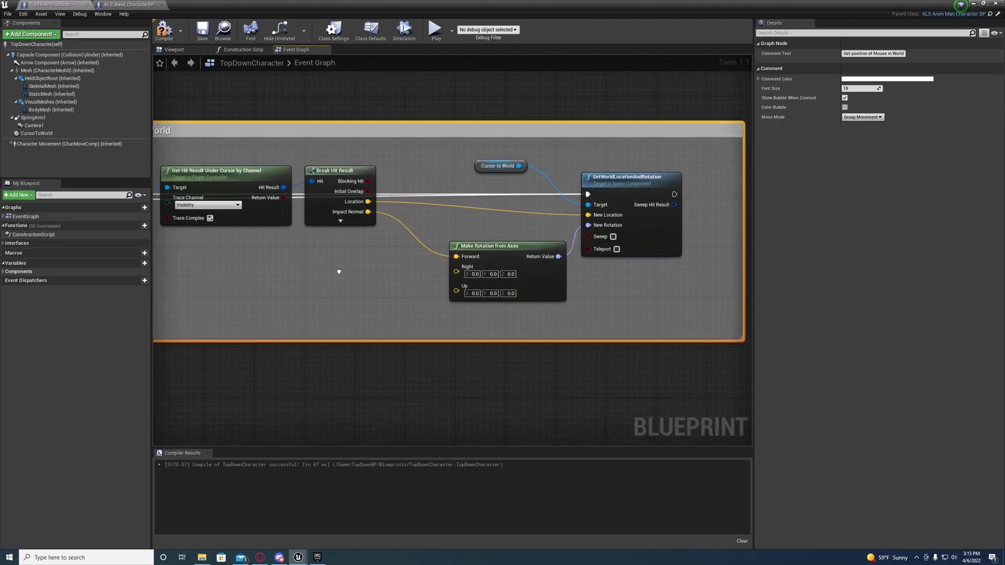
right_drag(265, 290, 708, 283)
right_drag(314, 236, 597, 274)
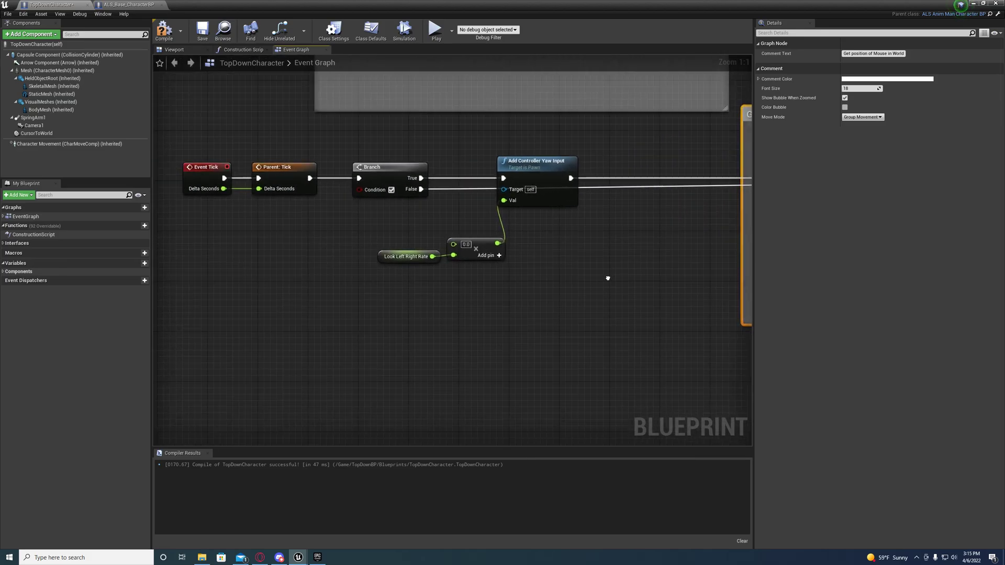
Add two reroute points on the False wire, routing it below the yaw node.
double_click(476, 190)
drag(480, 183, 507, 213)
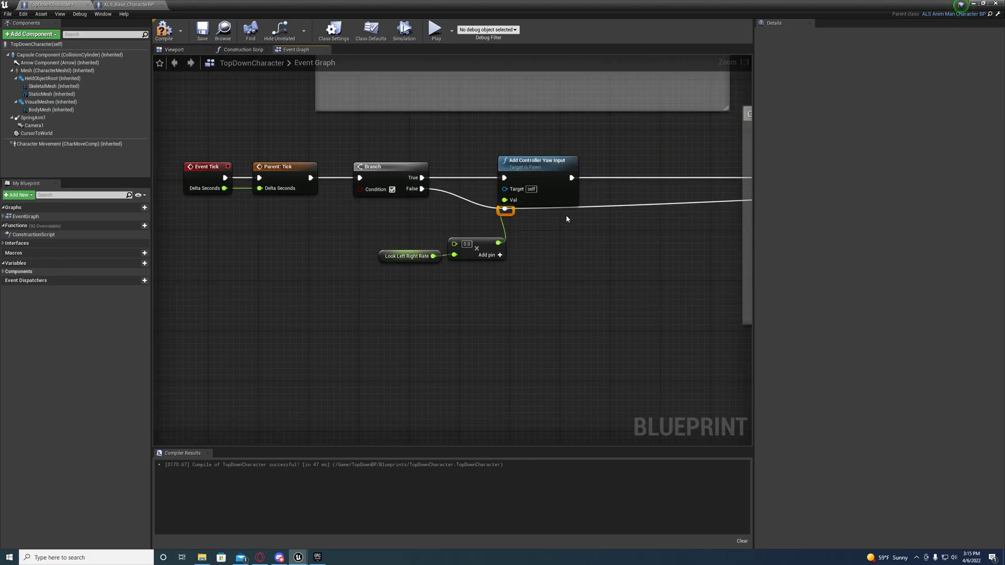
double_click(613, 209)
drag(617, 205, 708, 220)
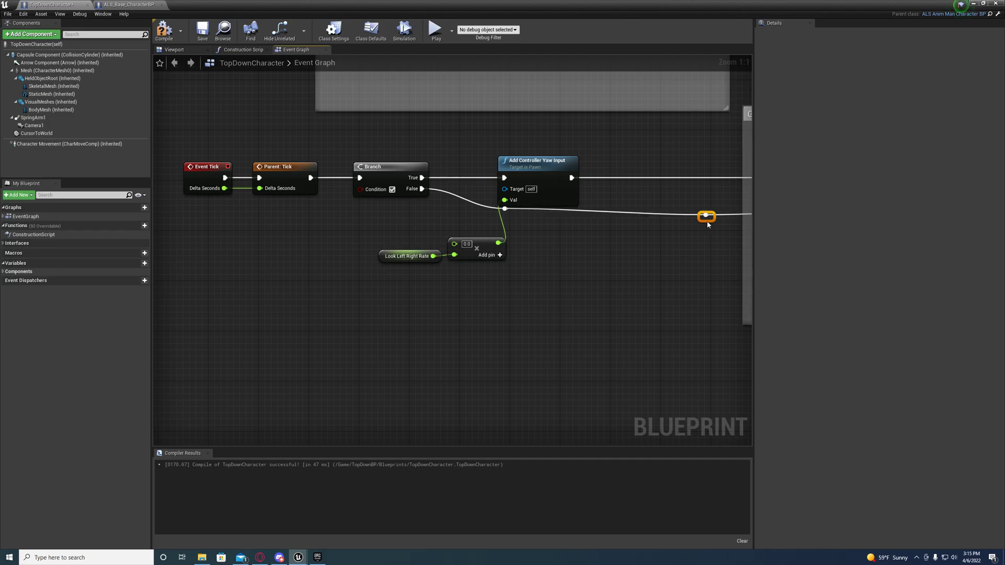
Move the Look Left Right Rate and multiply nodes under Add Controller Yaw Input.
right_drag(503, 260, 526, 285)
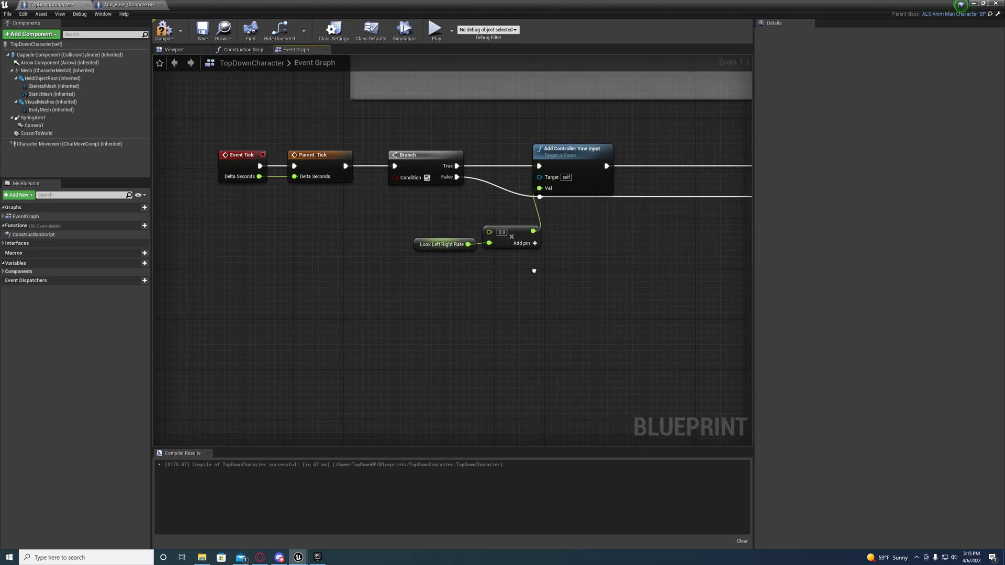
drag(404, 283, 480, 295)
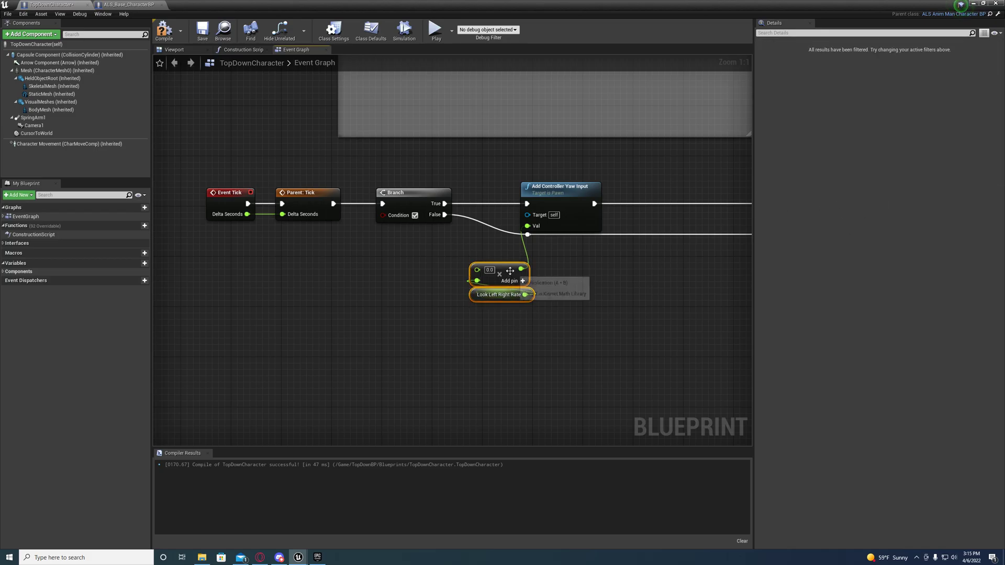
drag(503, 295, 552, 270)
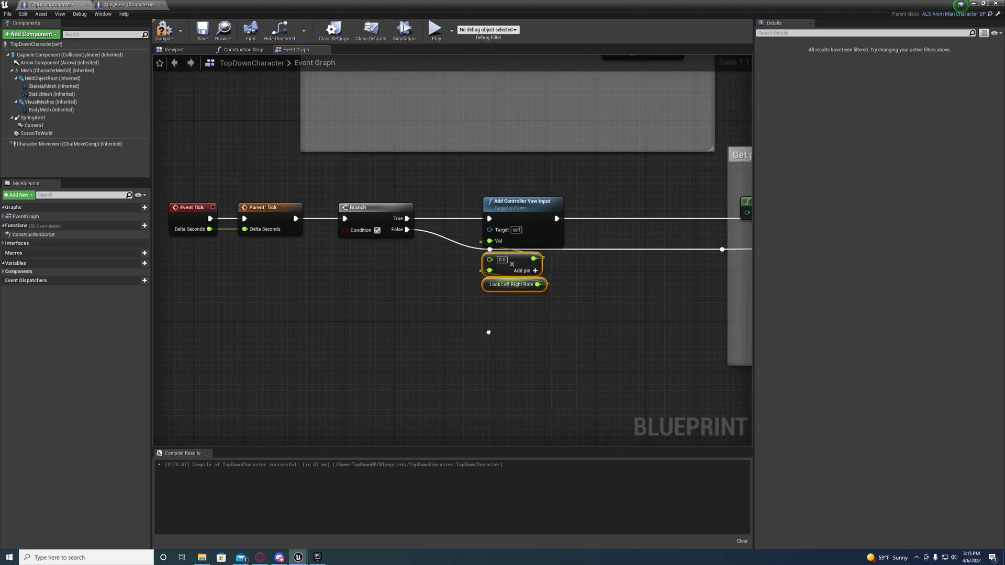
click(518, 329)
right_drag(487, 314, 578, 293)
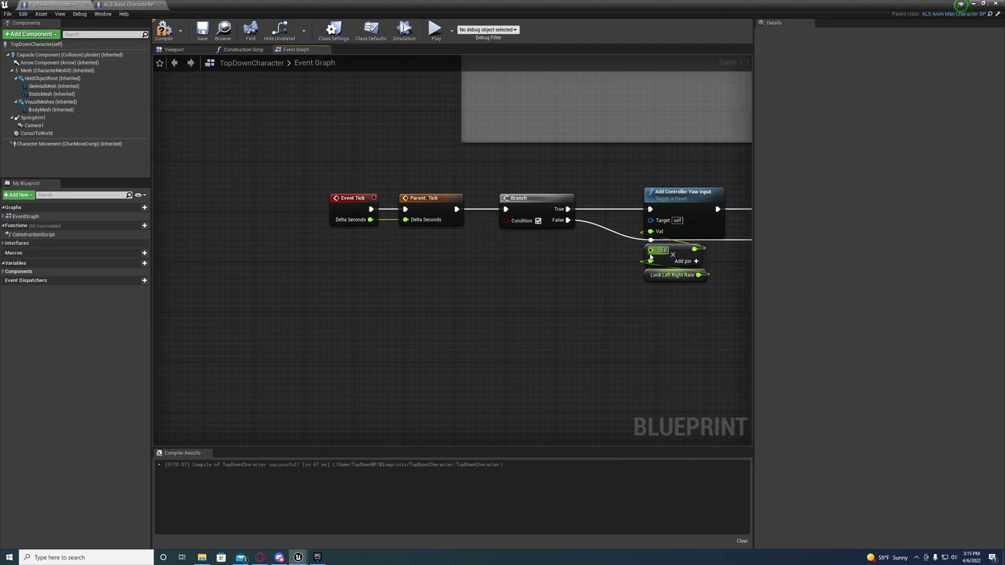
drag(651, 257, 543, 270)
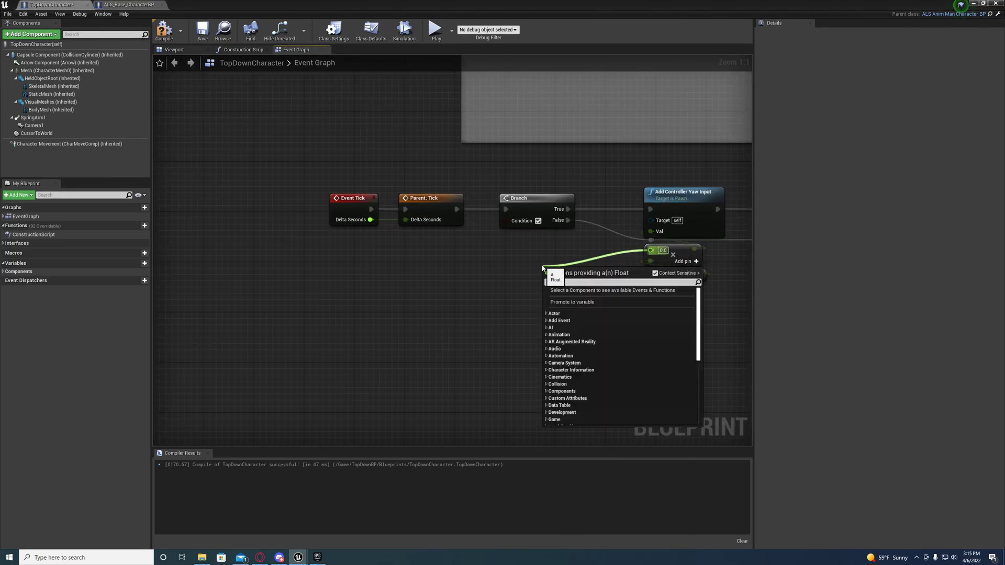
Undock the blueprint window and set the Mesh component's skeletal mesh to AnimMan.
click(362, 236)
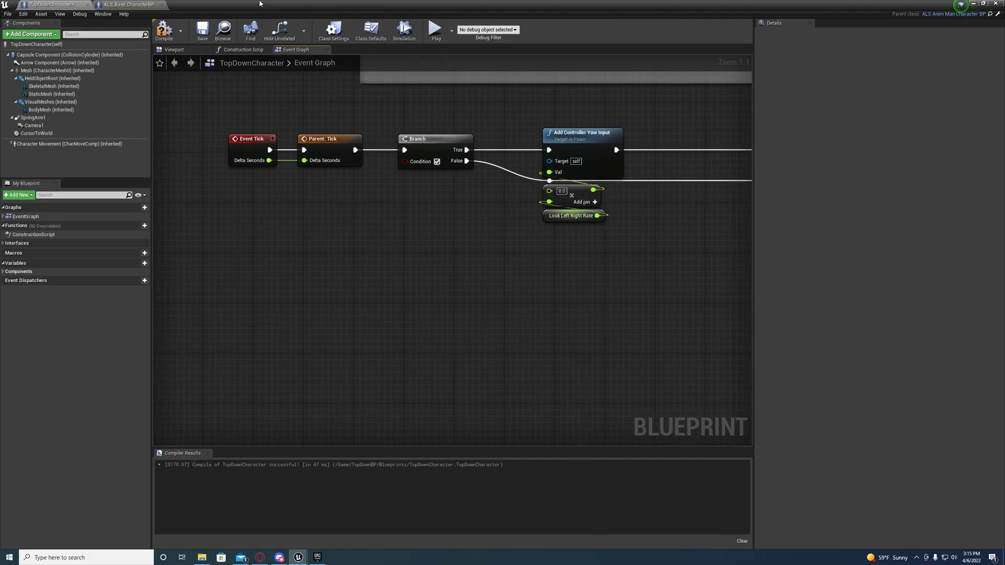
mouse_move(259, 5)
mouse_down()
mouse_move(311, 5)
mouse_move(471, 40)
mouse_up()
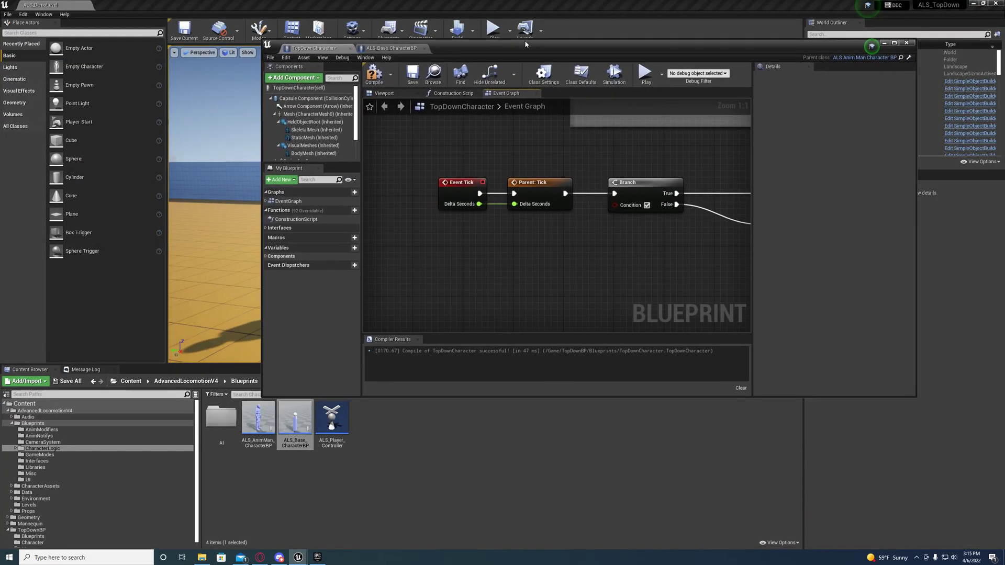
click(246, 105)
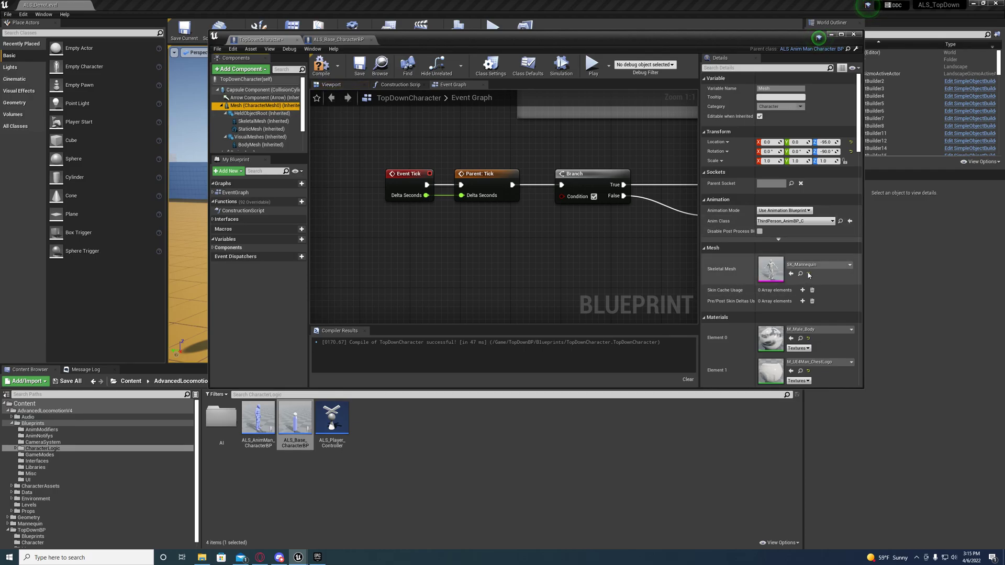
click(791, 274)
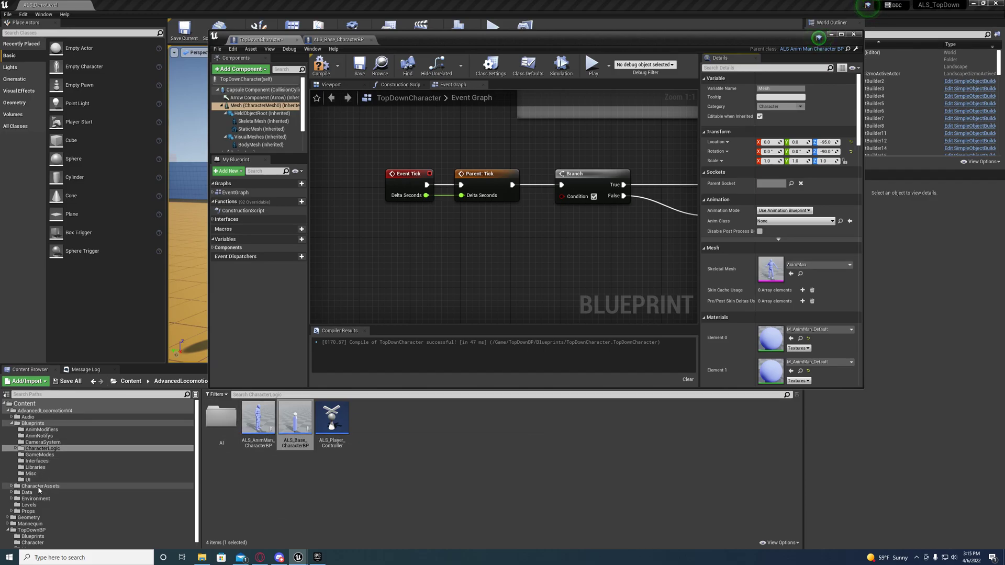
Assign ALS_AnimBP from MannequinSkeleton as the mesh's Anim Class.
click(40, 486)
double_click(223, 417)
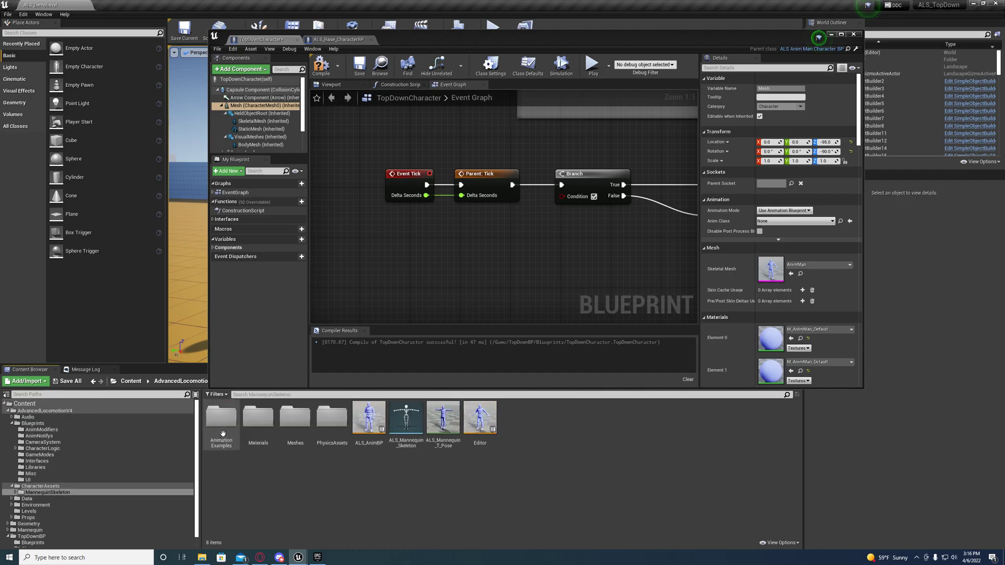
click(369, 421)
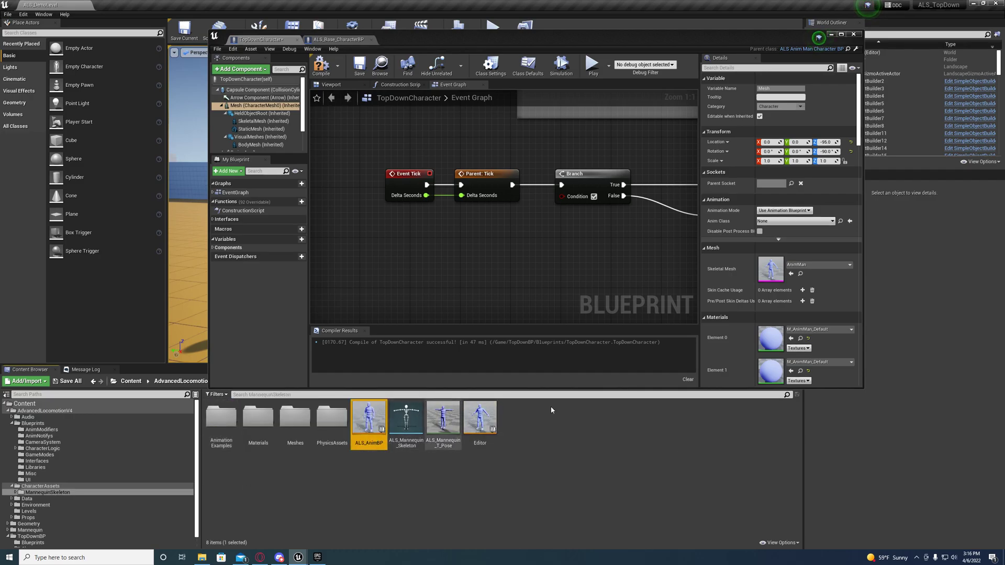
drag(369, 420, 785, 221)
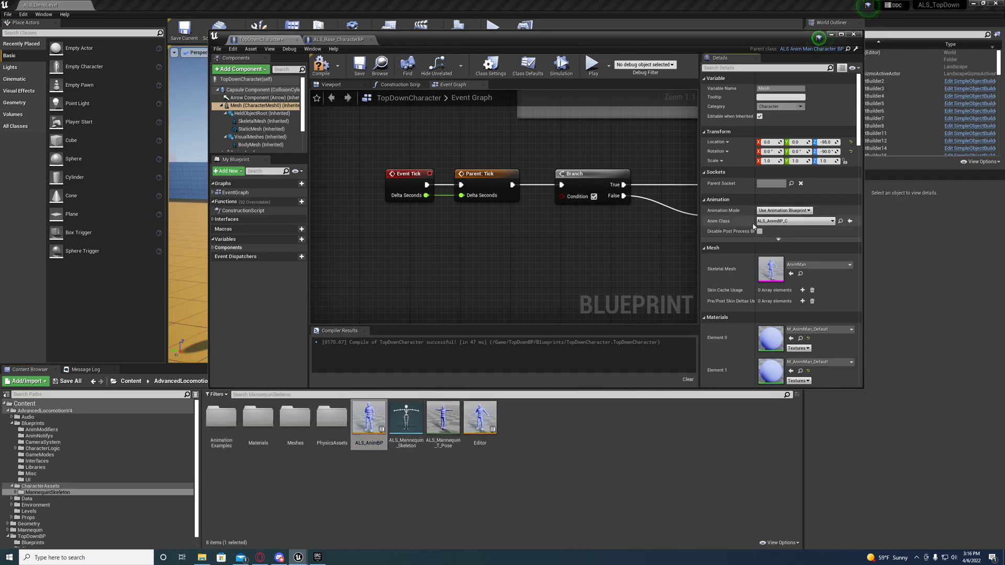
scroll(251, 126, down, 3)
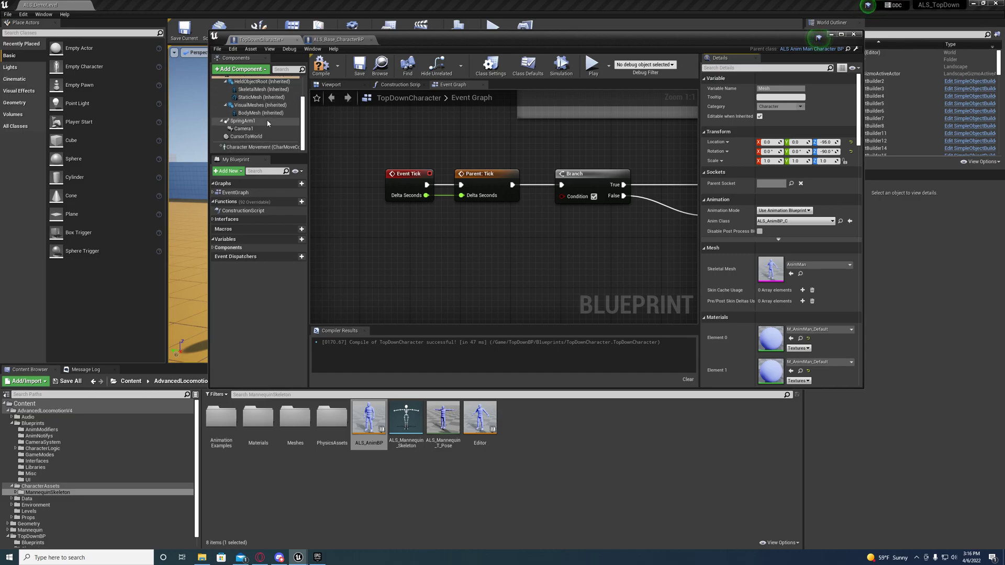
Filter the Character Movement details to show only modified properties.
click(250, 148)
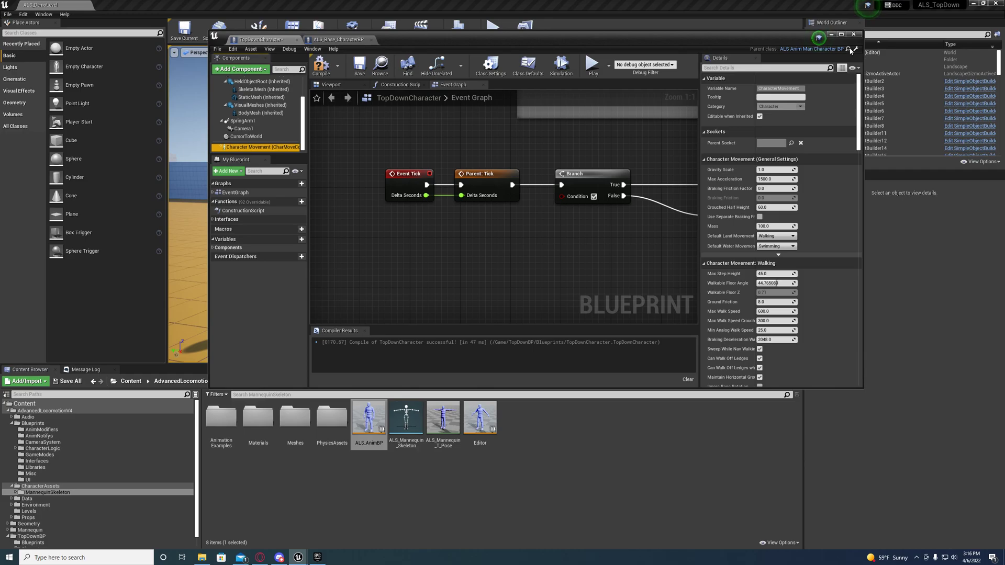
click(843, 35)
click(996, 33)
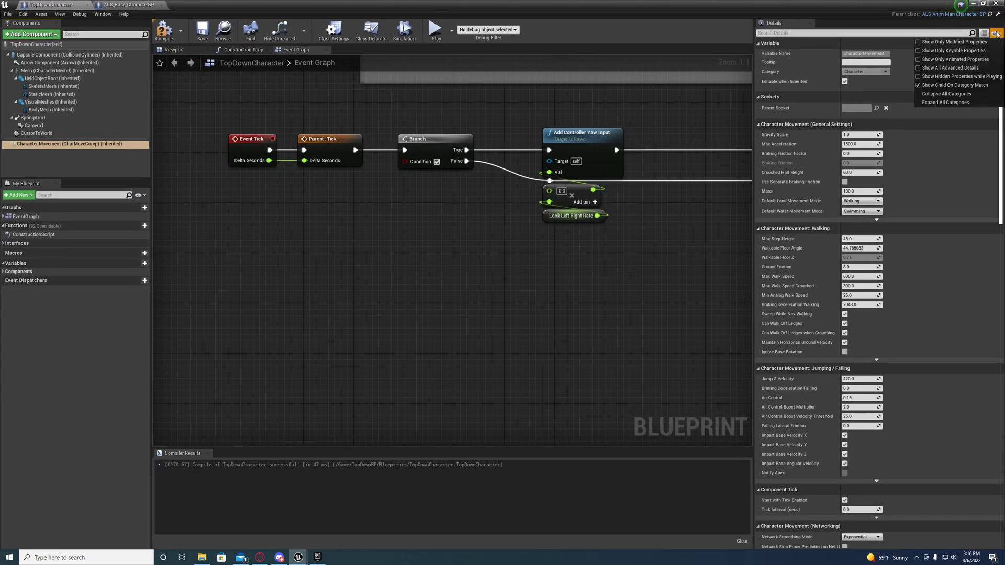
click(952, 42)
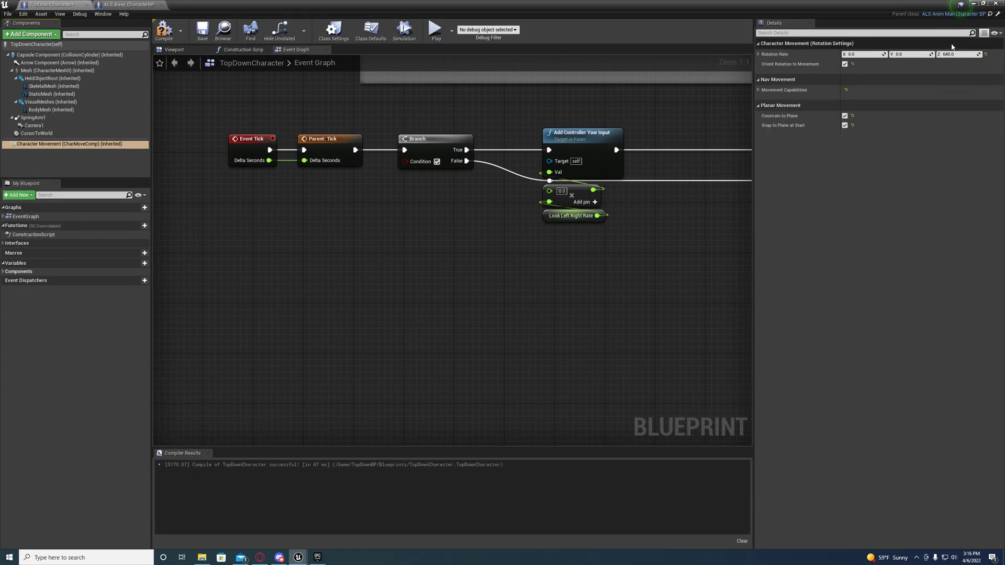
Reset Rotation Rate, Orient Rotation to Movement and Constrain to Plane to defaults, then compile.
click(987, 53)
click(853, 64)
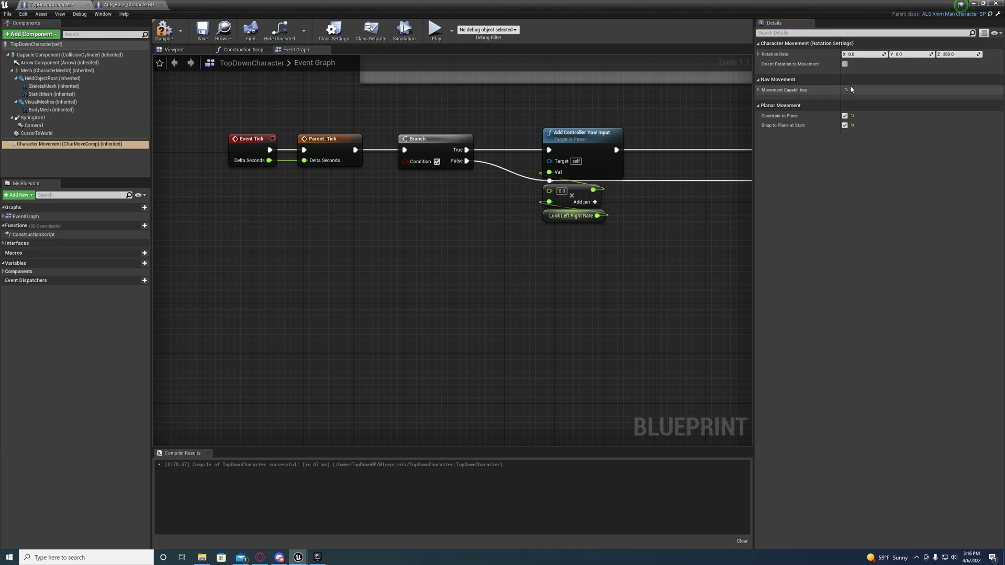
click(846, 90)
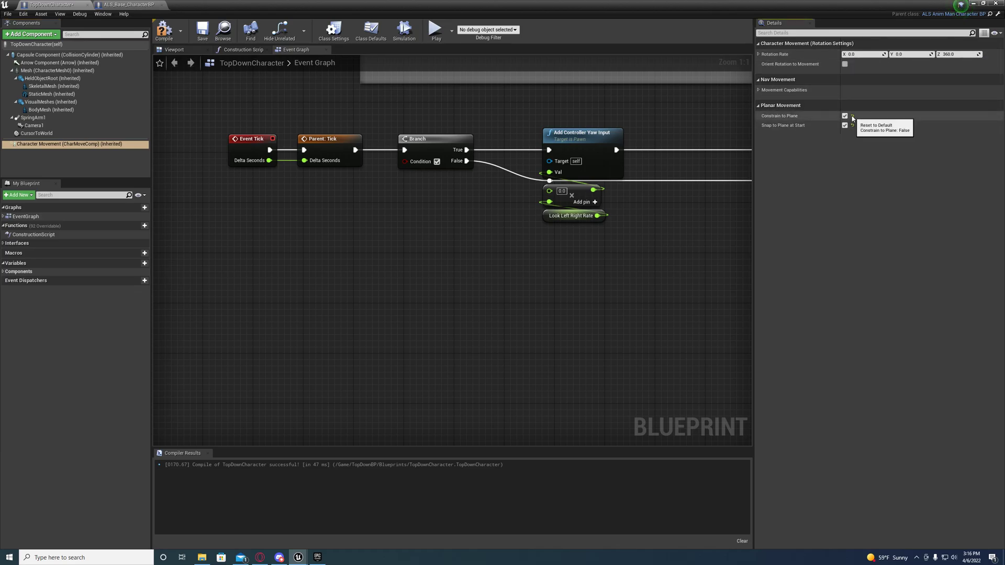
click(853, 115)
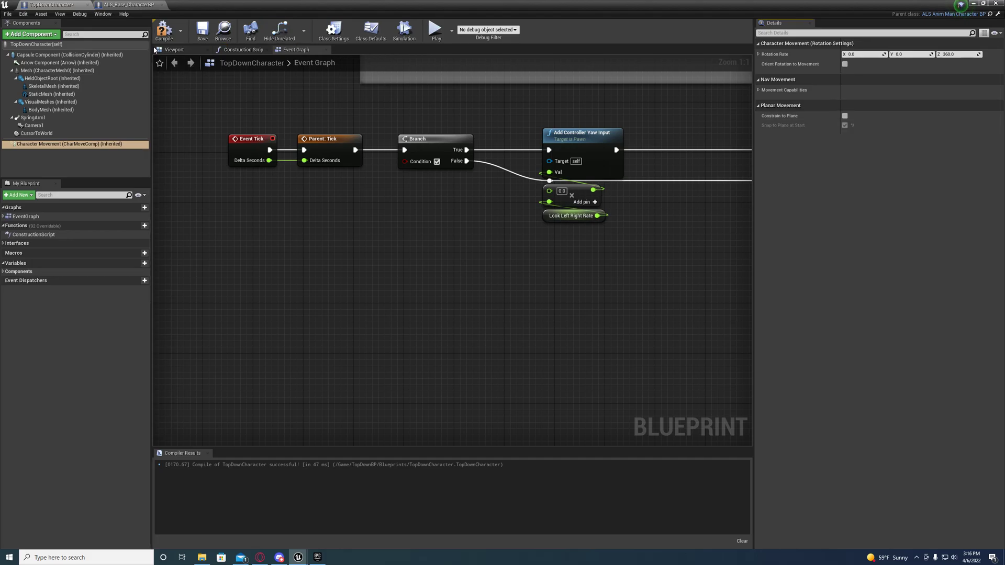
click(164, 29)
Turn off the modified-only filter so Character Movement shows all properties.
click(69, 144)
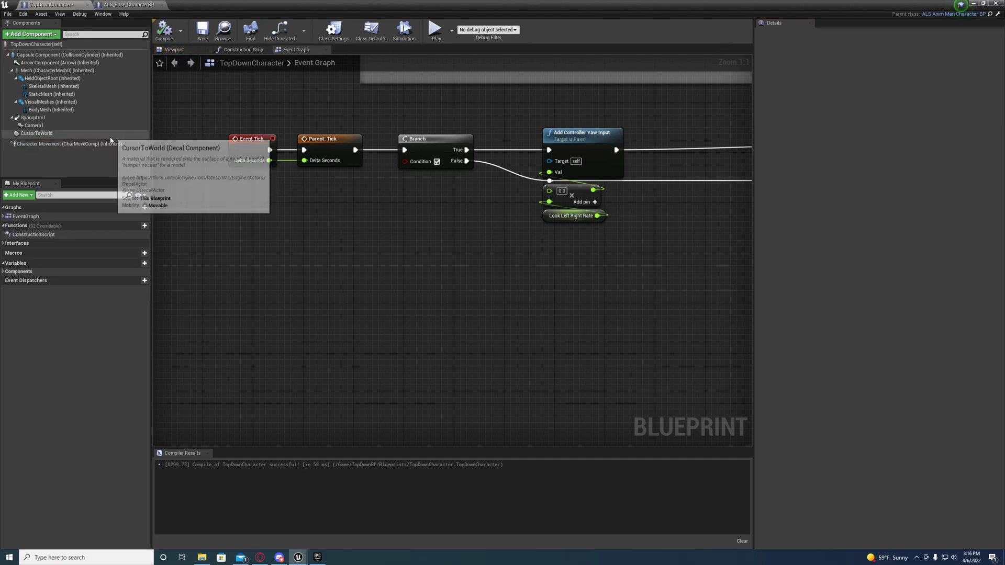
click(996, 34)
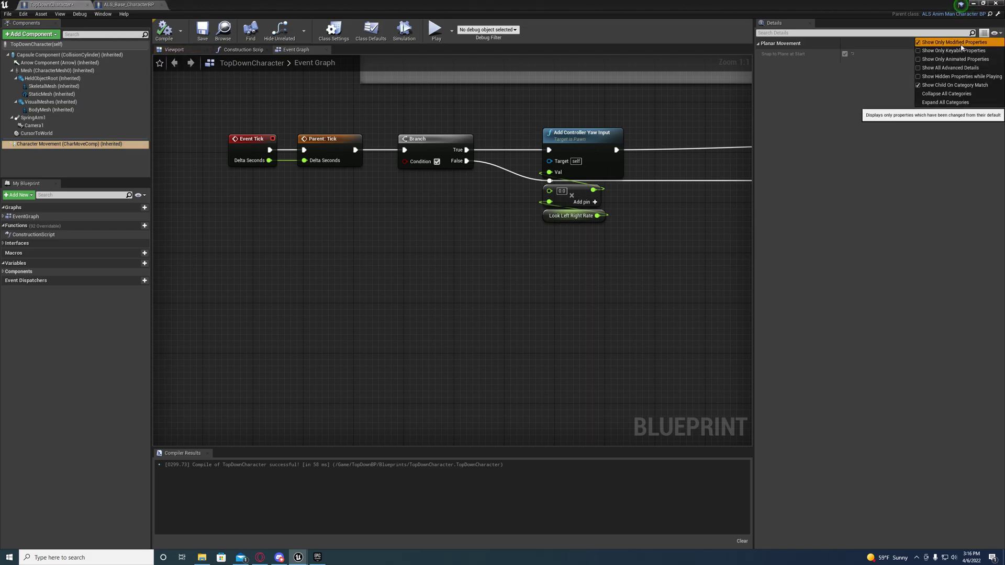
click(954, 42)
Add a Parent: BeginPlay call beside Event BeginPlay in the camera-switch graph.
right_drag(462, 243, 334, 434)
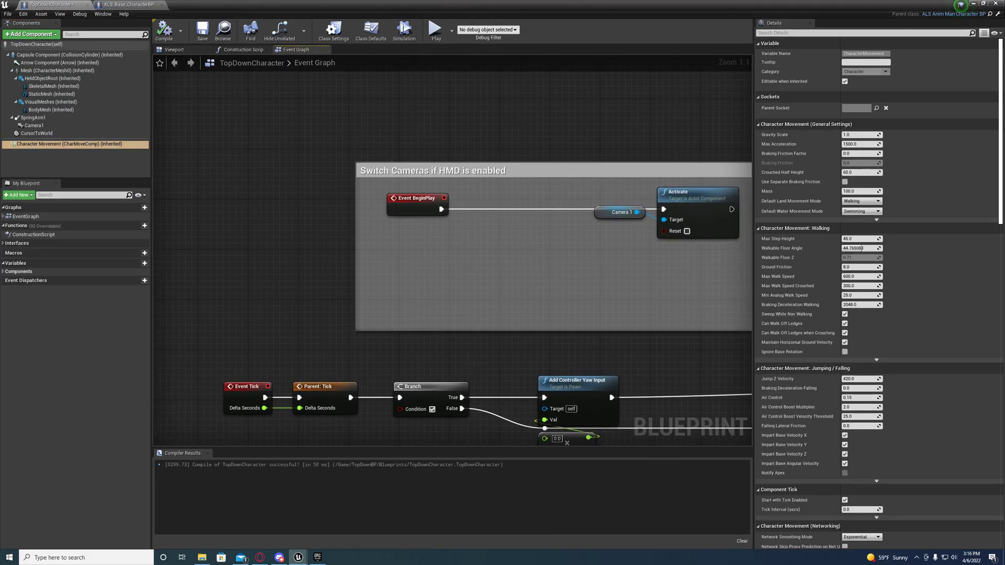
click(389, 171)
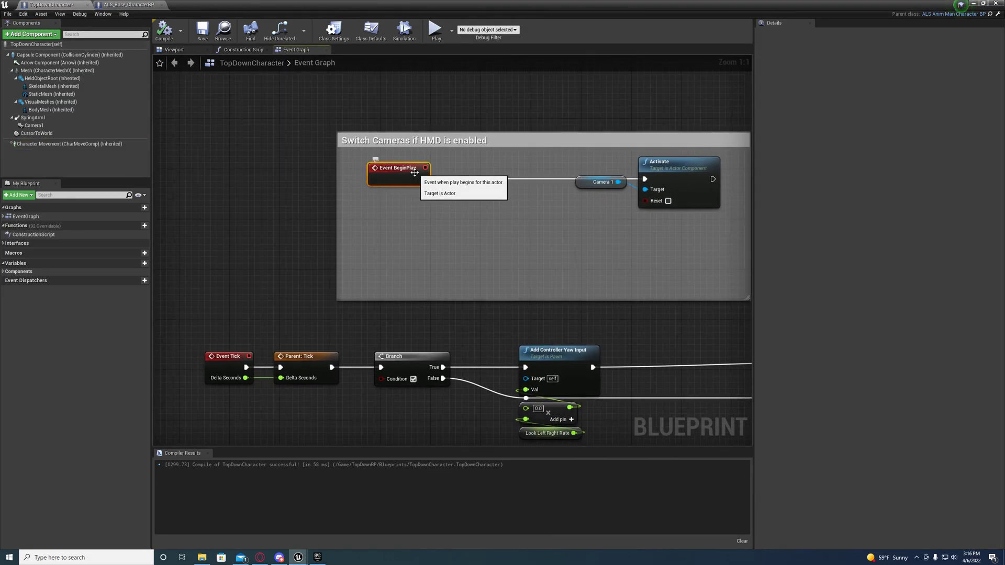
right_click(392, 174)
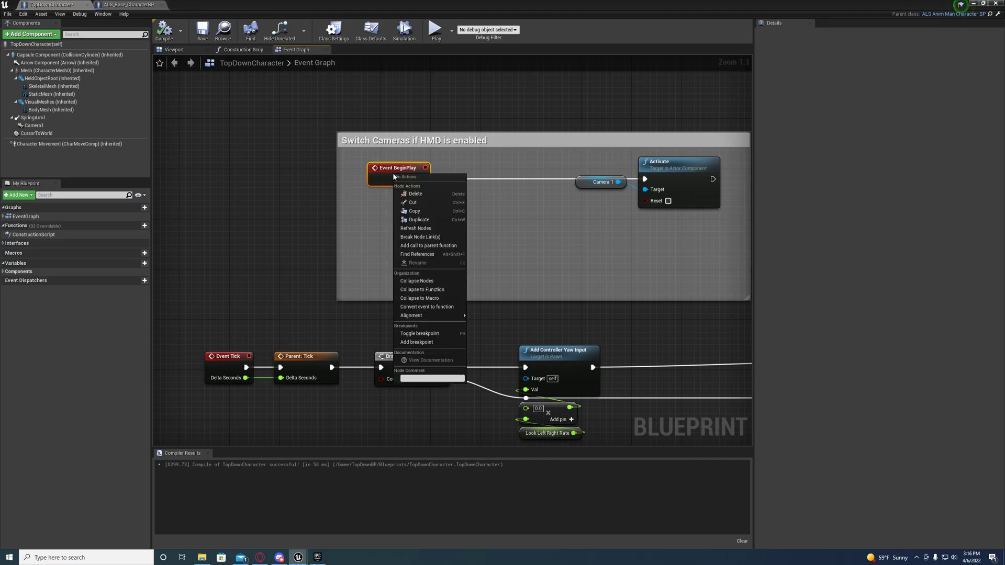
click(427, 245)
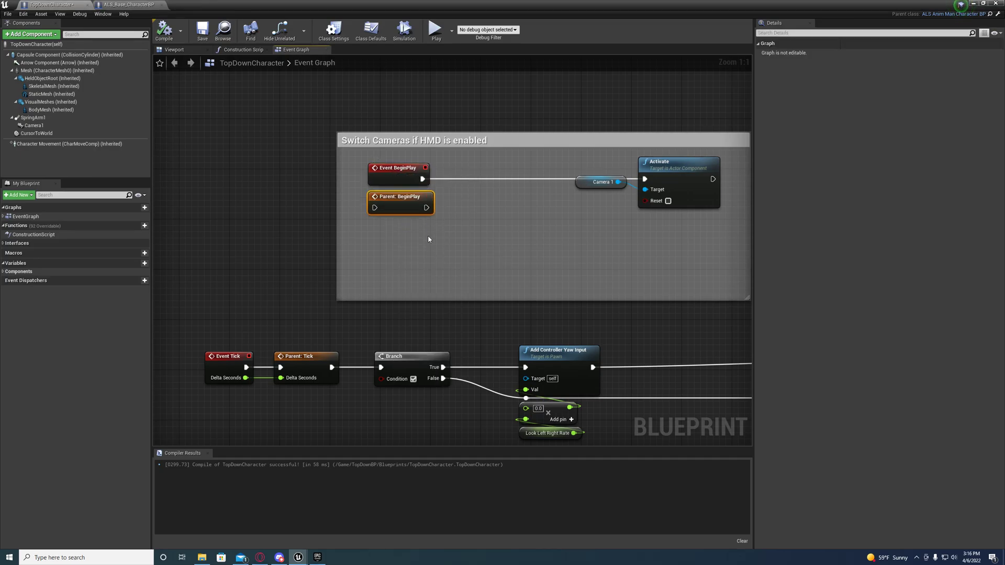
drag(400, 196, 487, 168)
Wire Event BeginPlay → Parent: BeginPlay → Activate and move Camera 1 below Activate.
drag(422, 180, 459, 182)
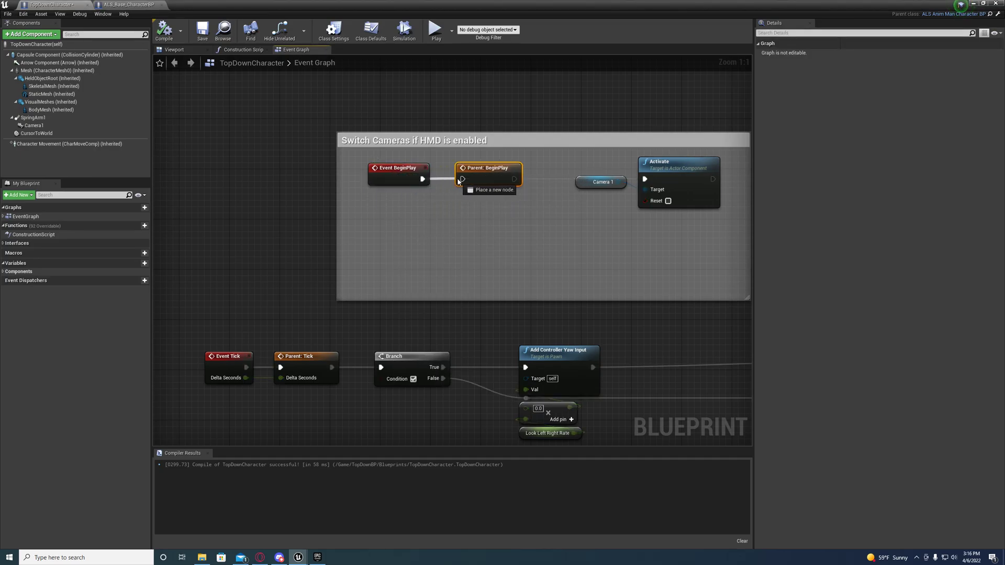
click(459, 181)
right_drag(550, 235, 472, 248)
drag(437, 193, 566, 192)
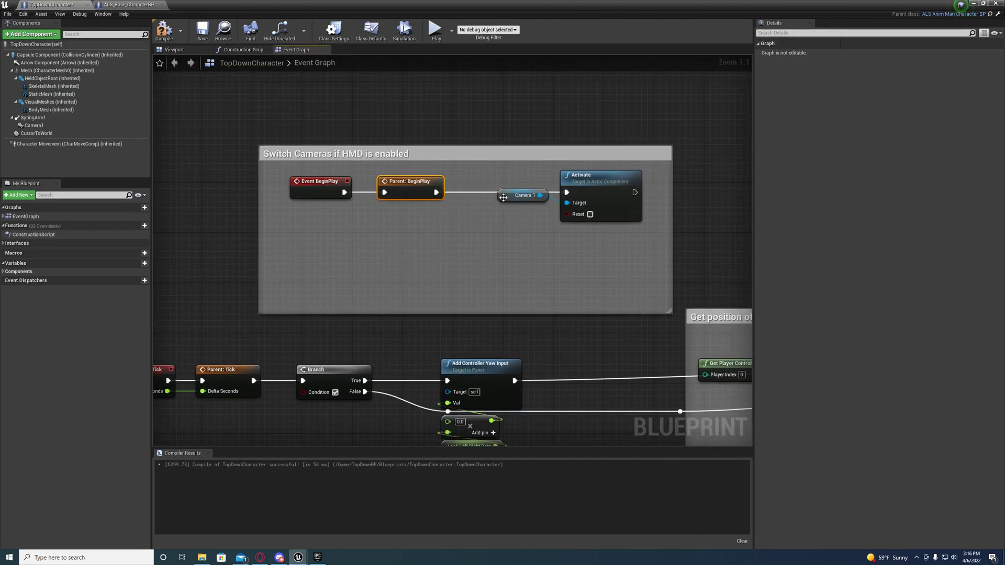
drag(519, 196, 581, 233)
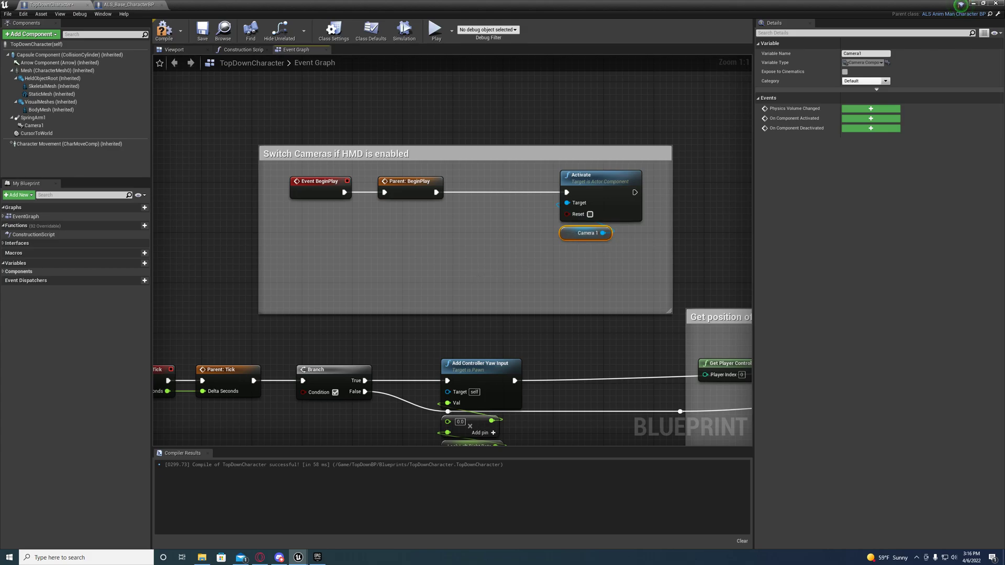
right_drag(282, 430, 478, 248)
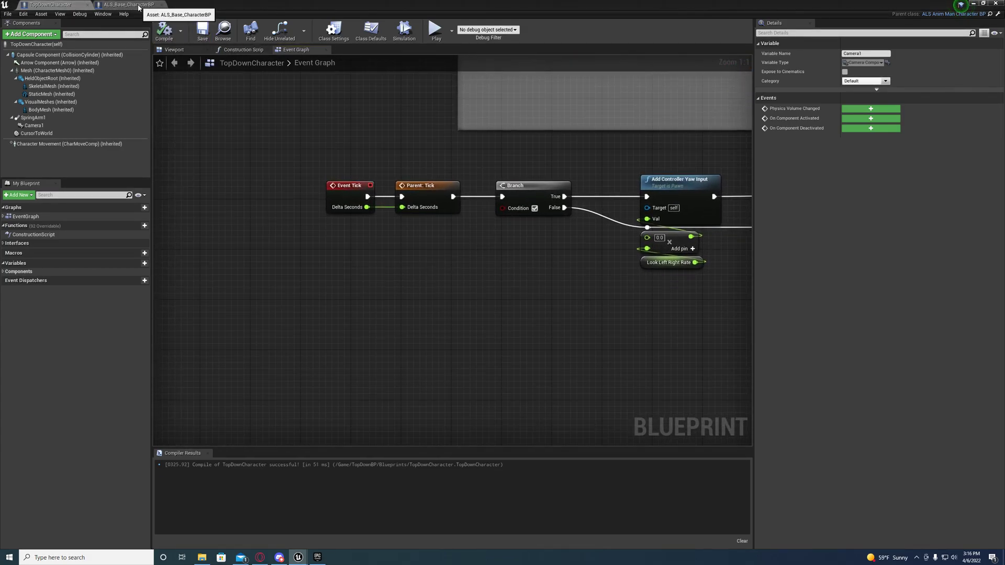
Open ALS_AnimBP maximized and enter its Update Graph.
click(47, 71)
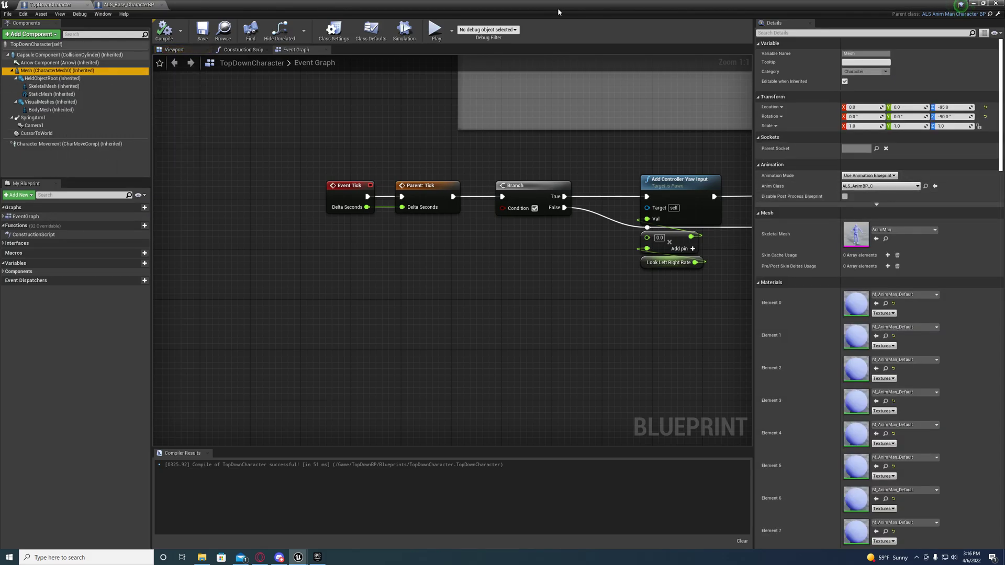
drag(558, 8, 476, 66)
double_click(374, 422)
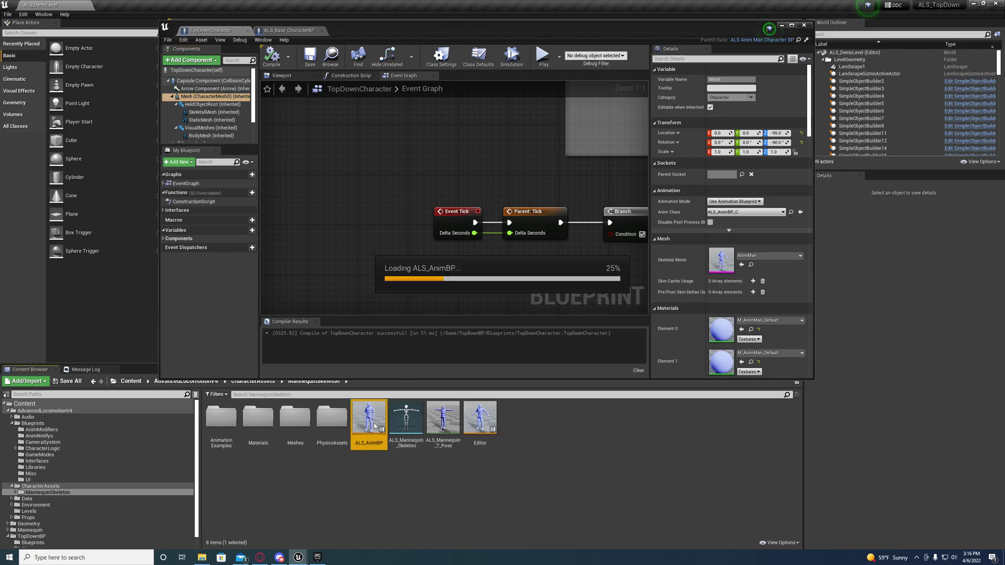
click(792, 28)
scroll(456, 142, down, 3)
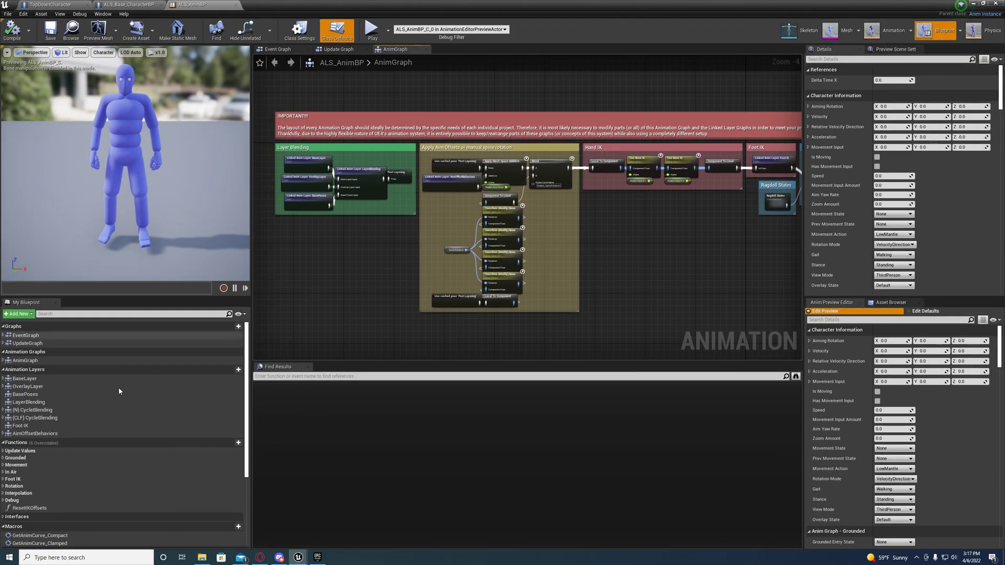
double_click(24, 343)
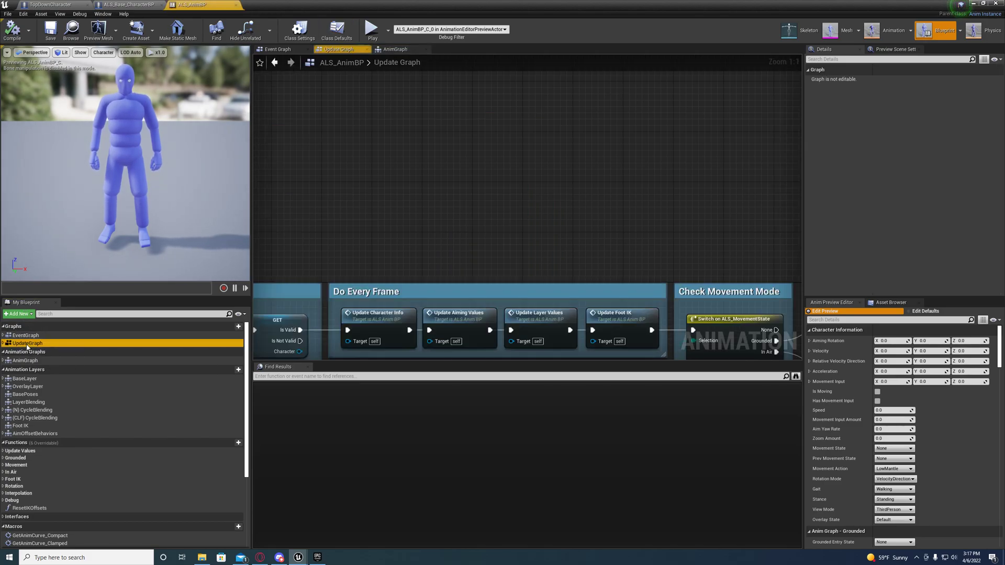
Open the Update Aiming Values function and select its Map Range Clamped node.
mouse_move(364, 212)
right_down()
mouse_move(375, 182)
mouse_move(688, 231)
mouse_move(665, 243)
mouse_move(332, 250)
right_up()
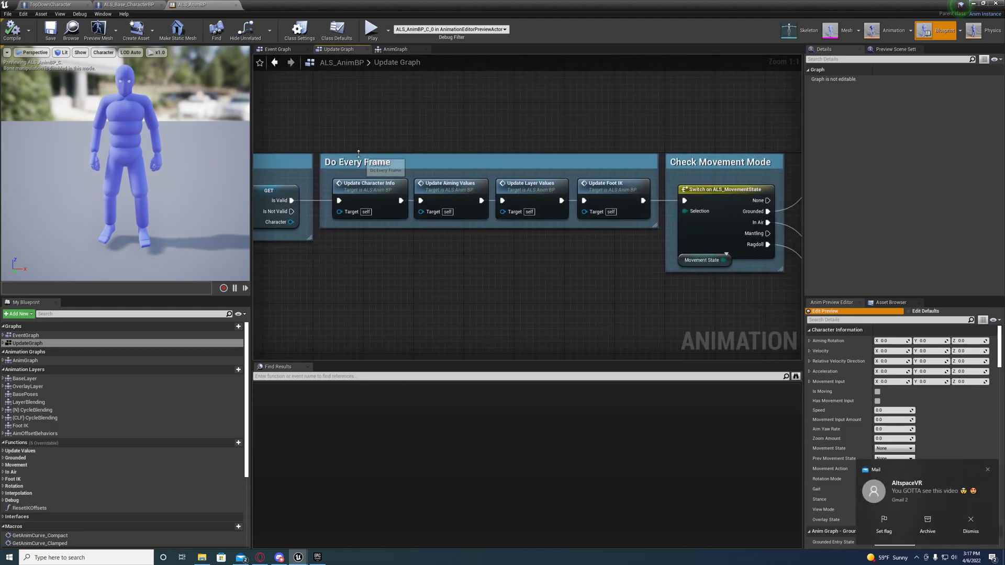
click(452, 187)
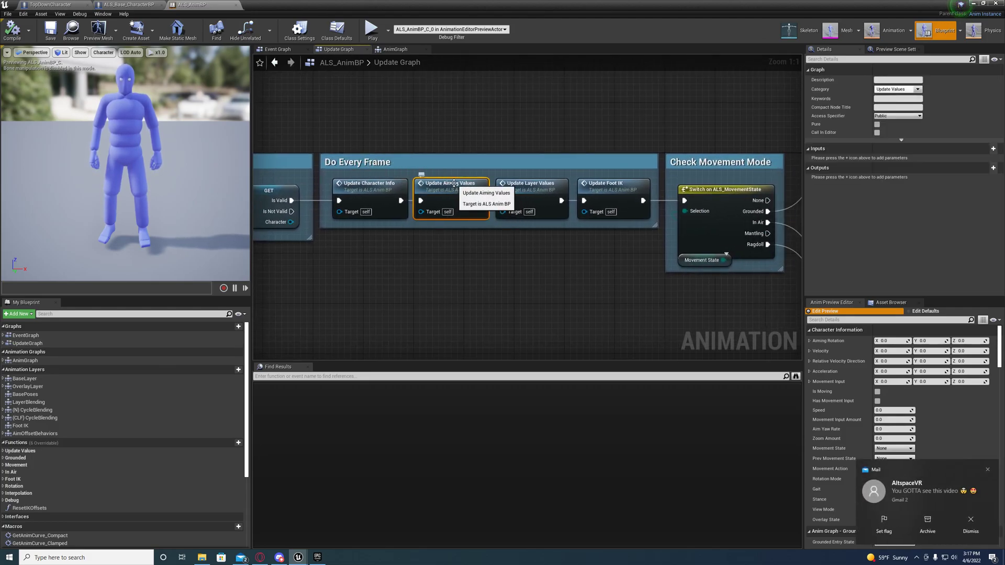
double_click(453, 186)
scroll(566, 246, up, 4)
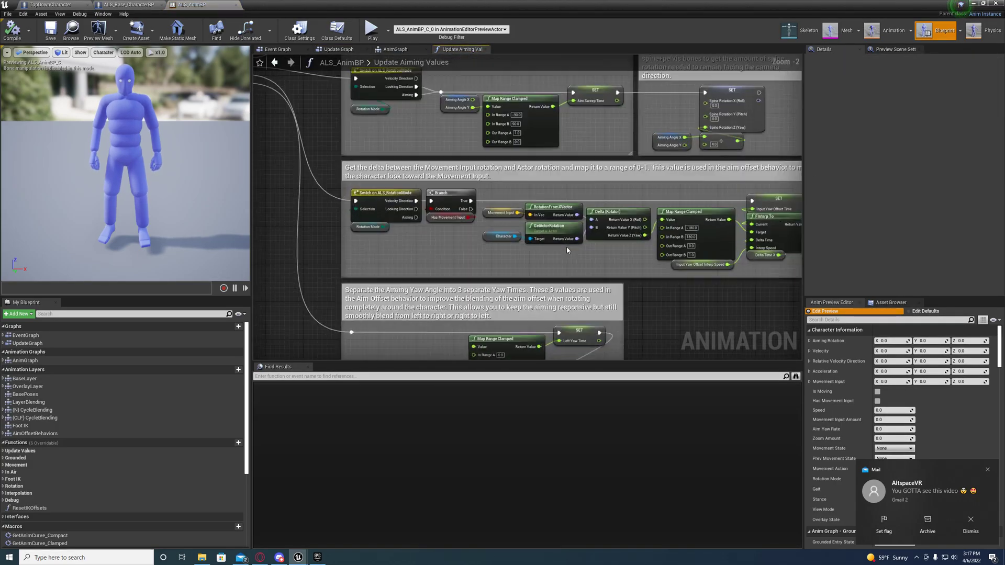
right_drag(583, 255, 425, 238)
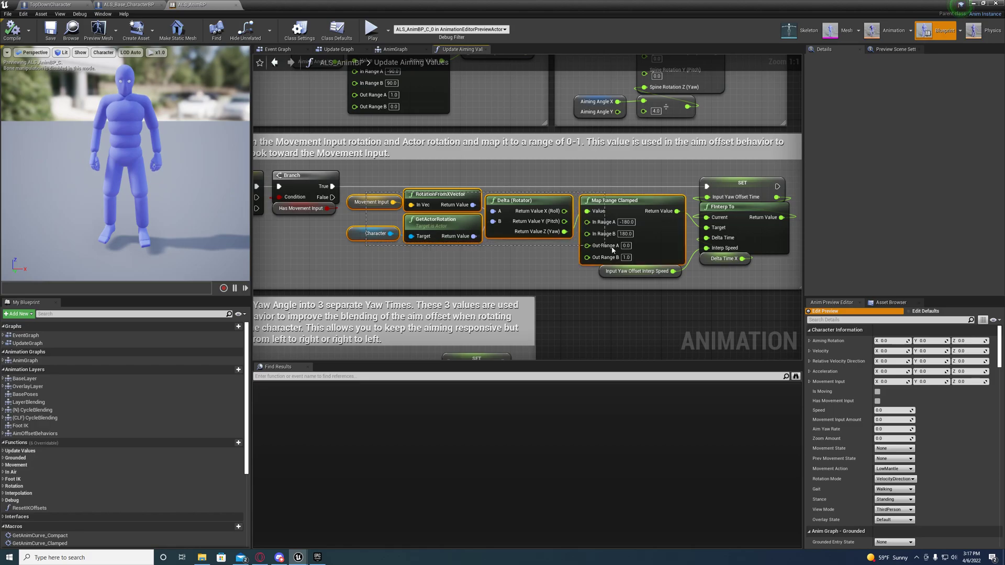
click(673, 256)
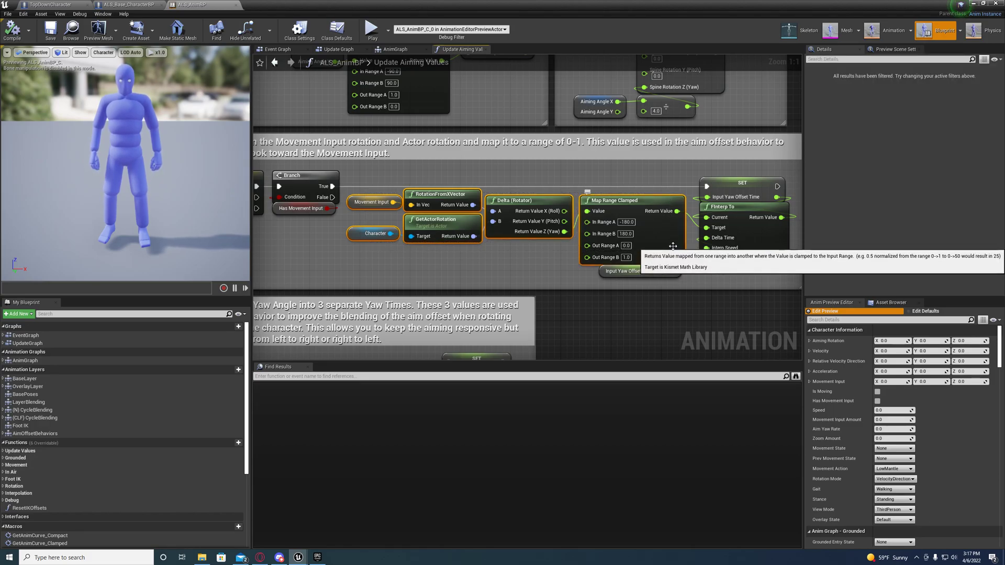
click(38, 5)
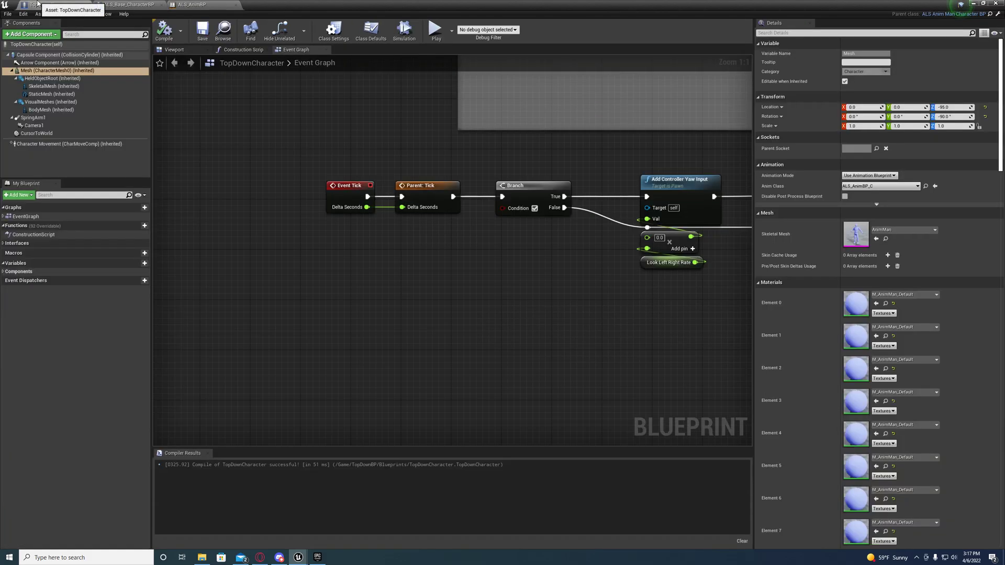
Paste the yaw-mapping nodes and wire Map Range Clamped's output into the yaw multiply.
click(357, 286)
key(ctrl+v)
right_drag(356, 285, 326, 248)
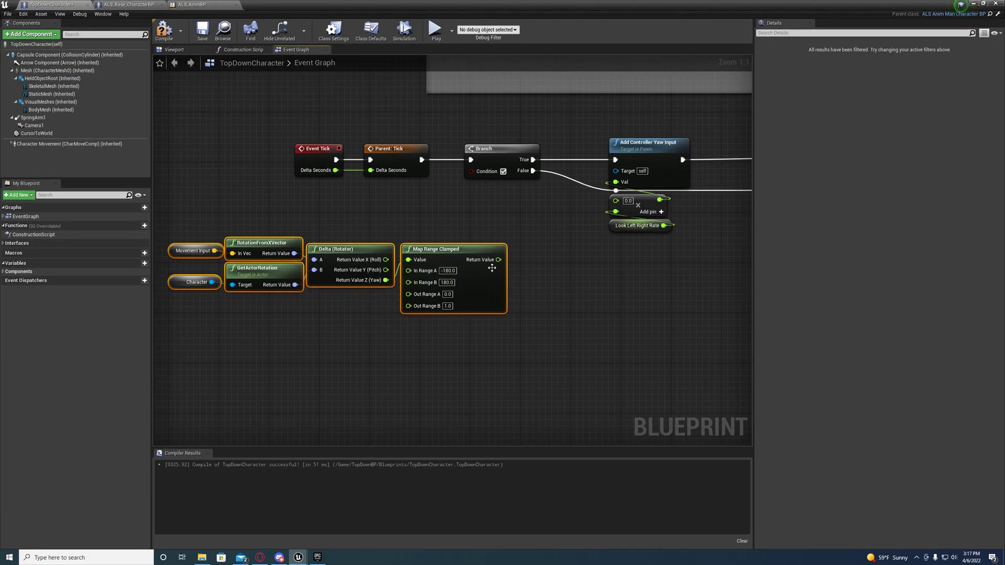
drag(498, 260, 500, 264)
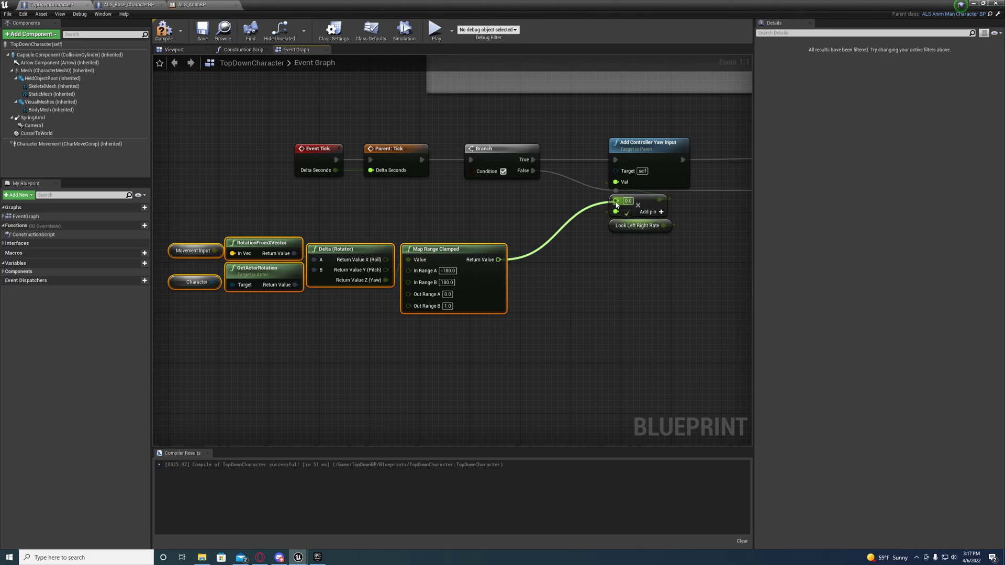
drag(617, 202, 615, 202)
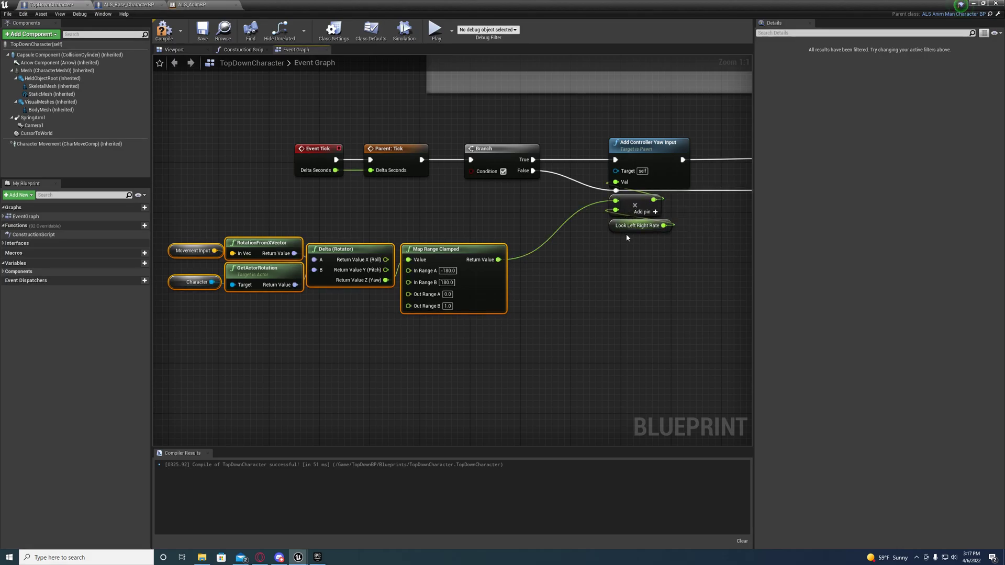
Move the pasted group under the Branch and delete the Movement Input and Character getters.
right_drag(506, 329, 567, 339)
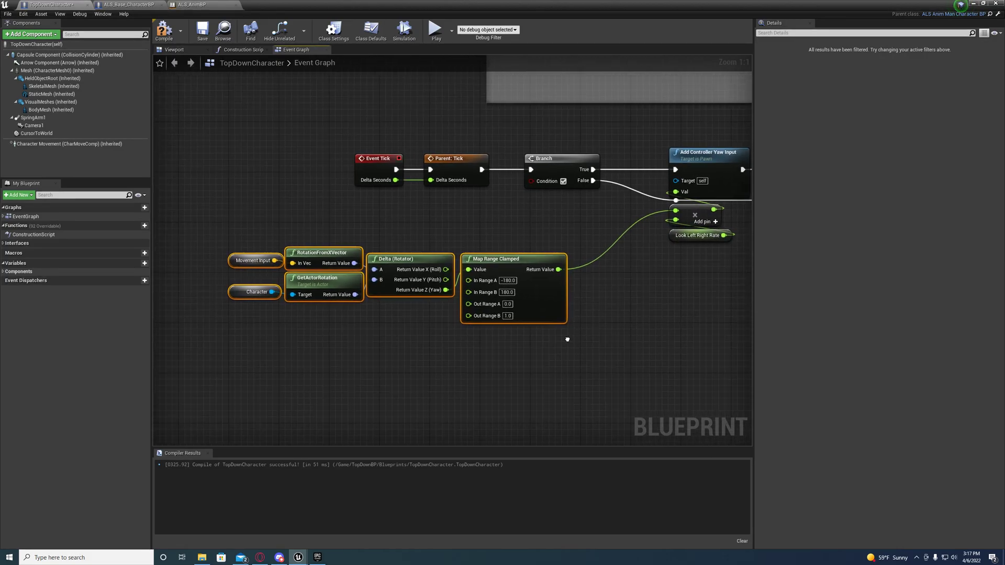
drag(541, 310, 574, 253)
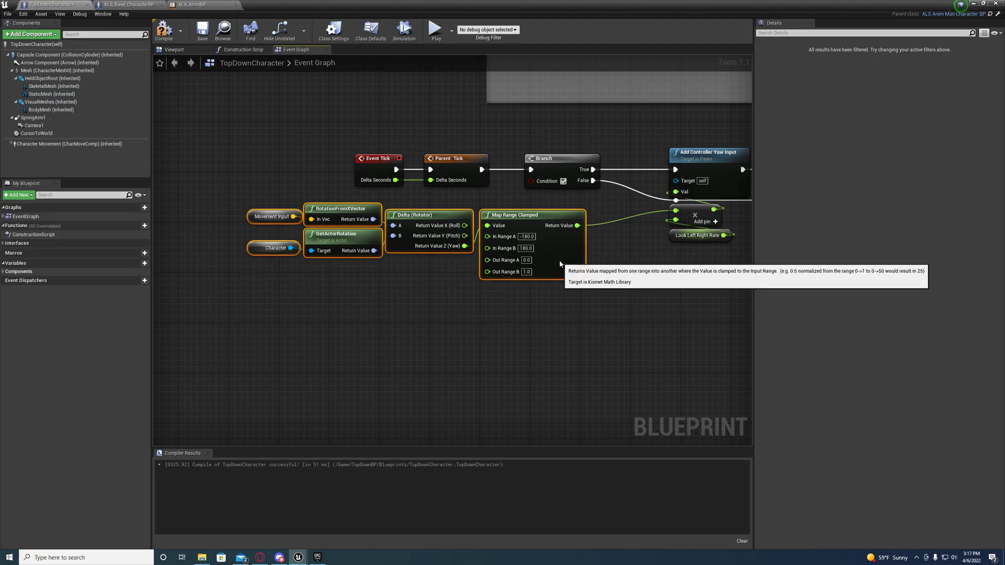
click(231, 201)
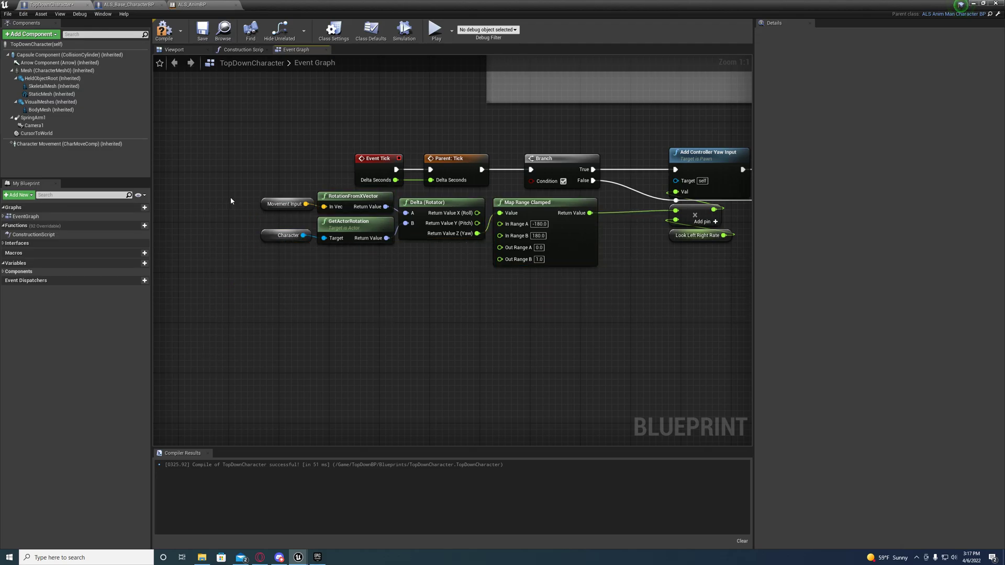
key(Delete)
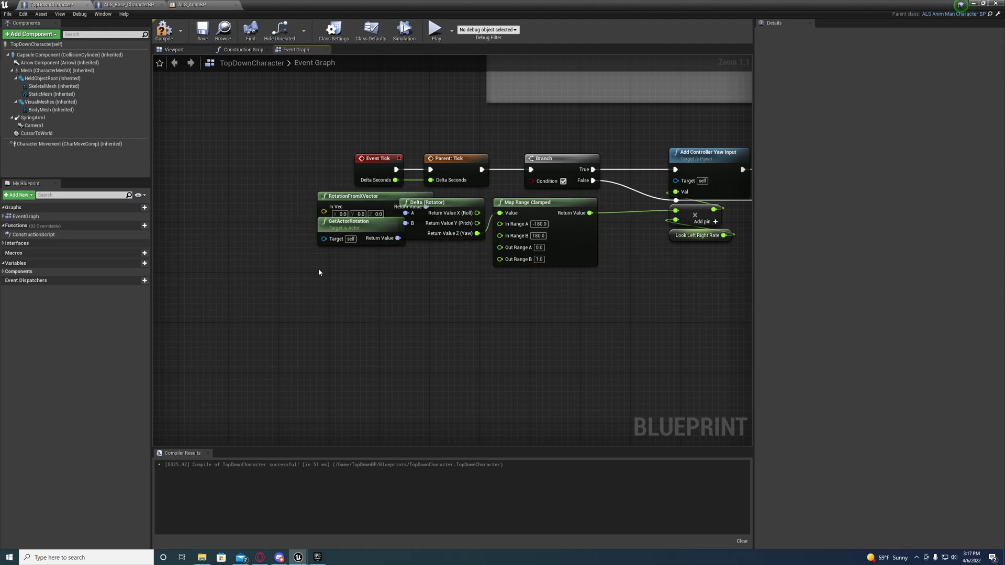
right_drag(319, 269, 344, 277)
double_click(400, 6)
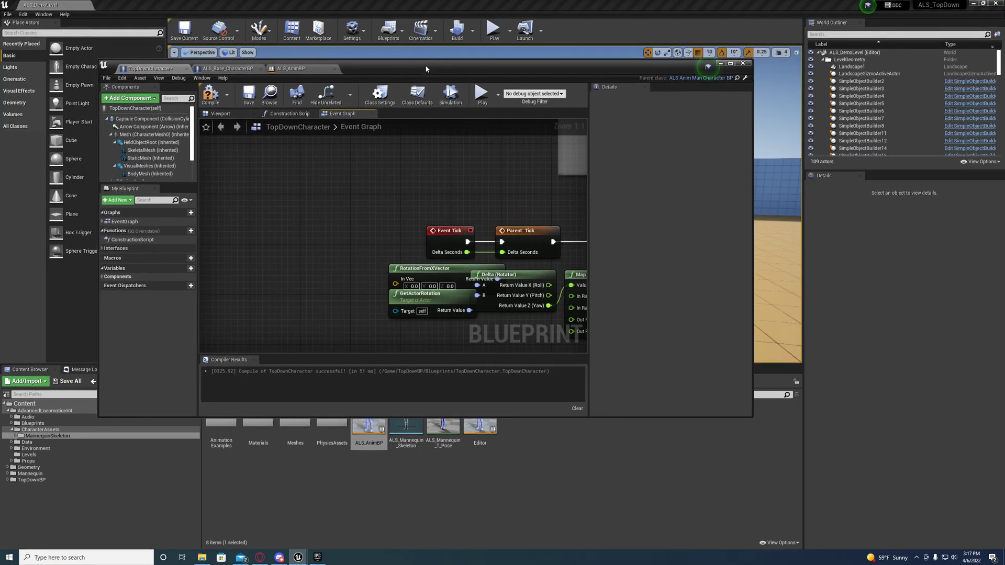
Open TopDownCharacter's BPI Get Essential Values and spread apart its entry and Return nodes.
click(106, 249)
click(106, 264)
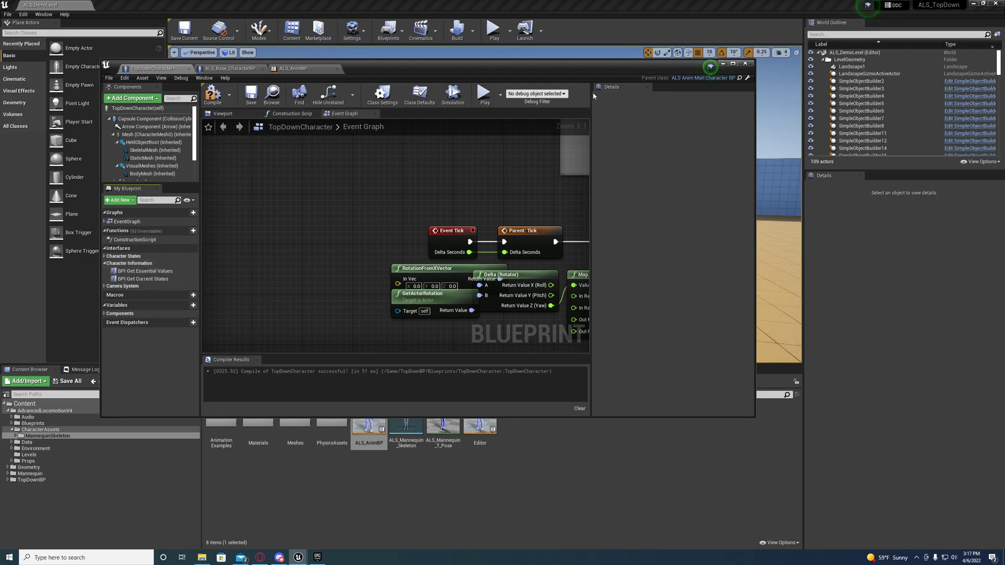
click(733, 65)
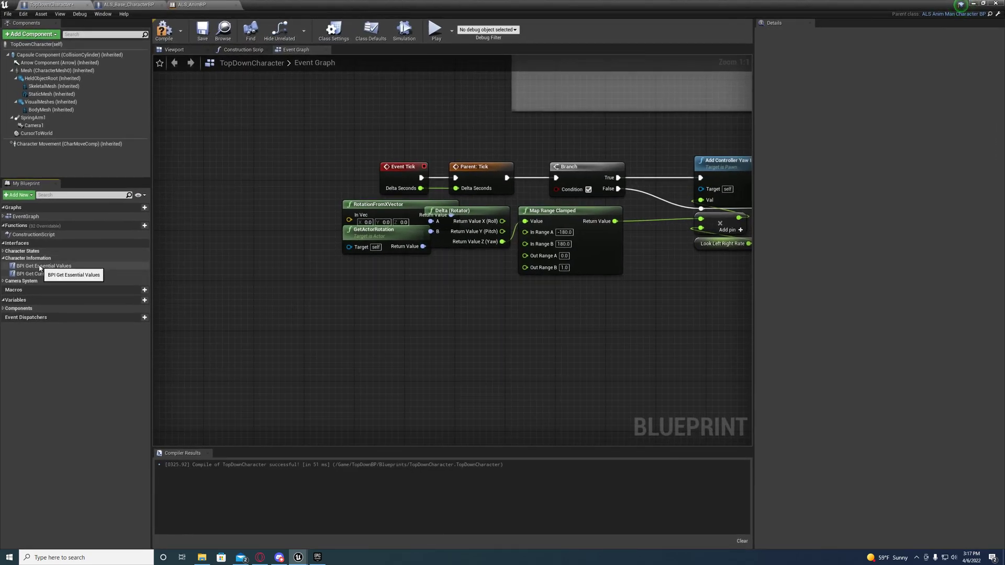
double_click(44, 274)
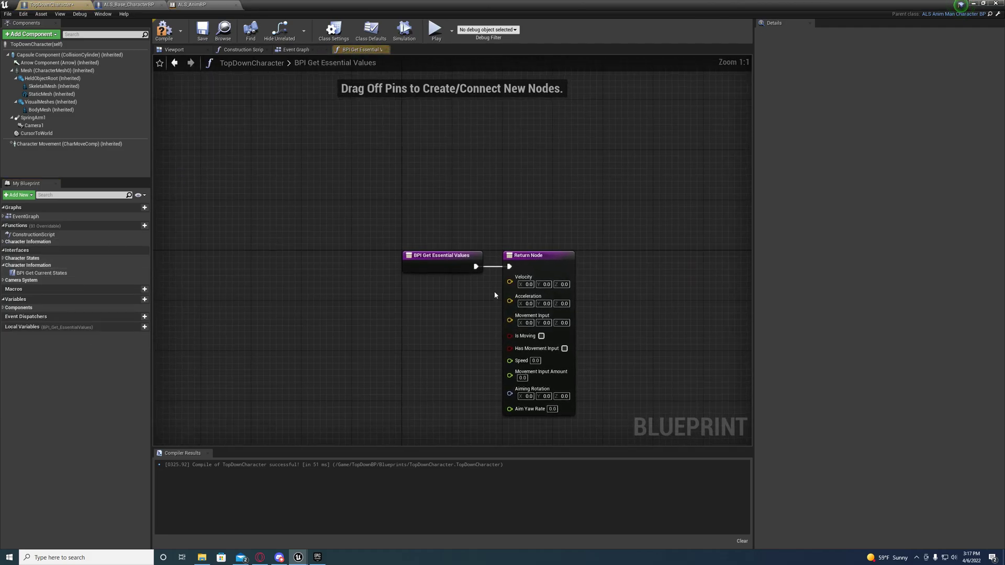
right_drag(494, 296, 369, 275)
drag(392, 235, 579, 246)
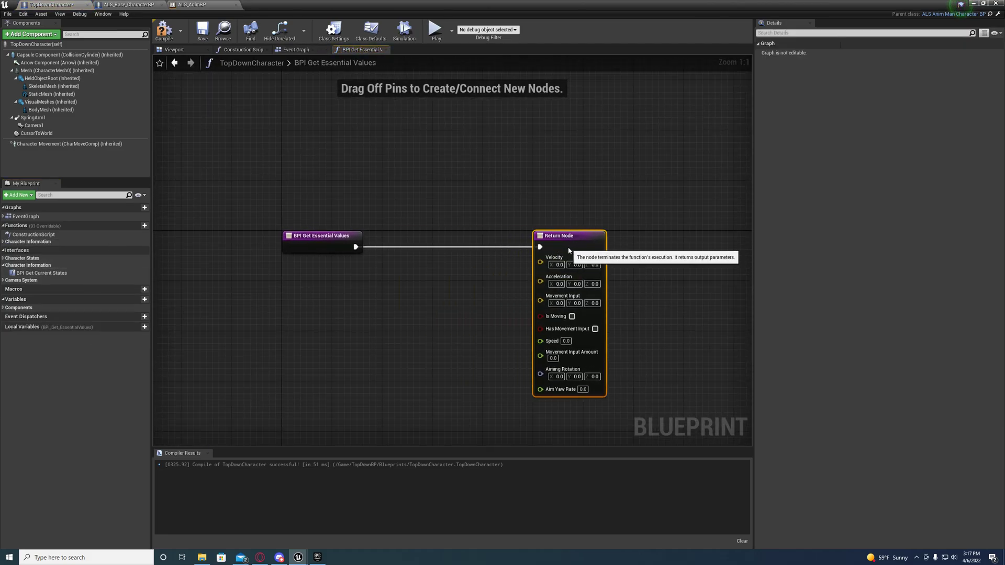
Select all getter nodes in ALS_Base_CharacterBP's BPI Get Essential Values function.
click(112, 6)
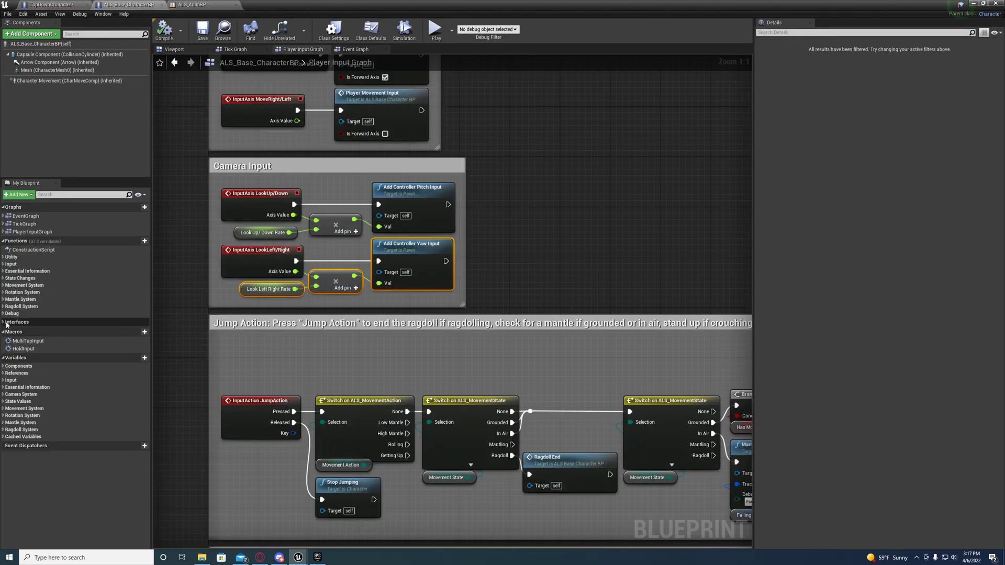
click(4, 323)
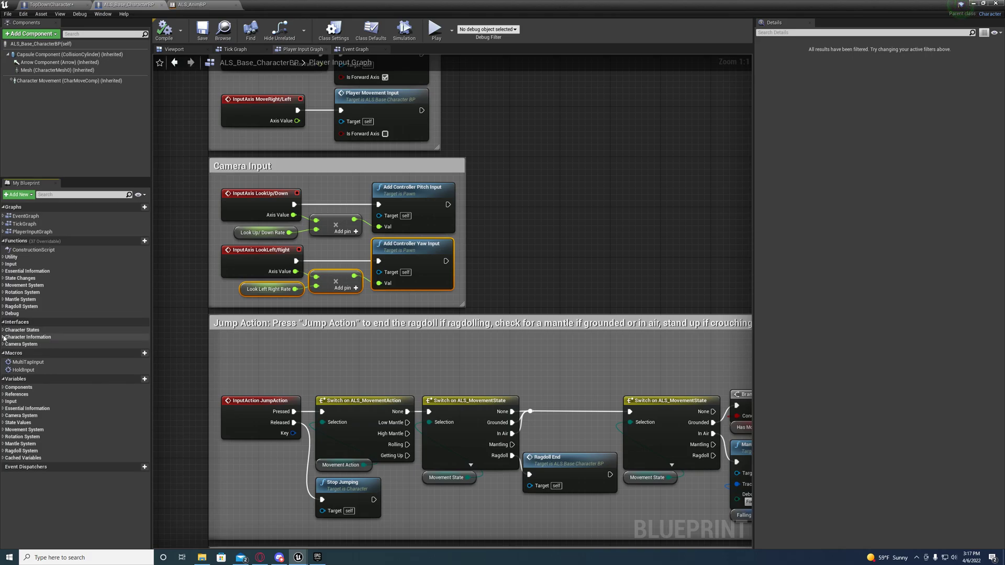
click(3, 338)
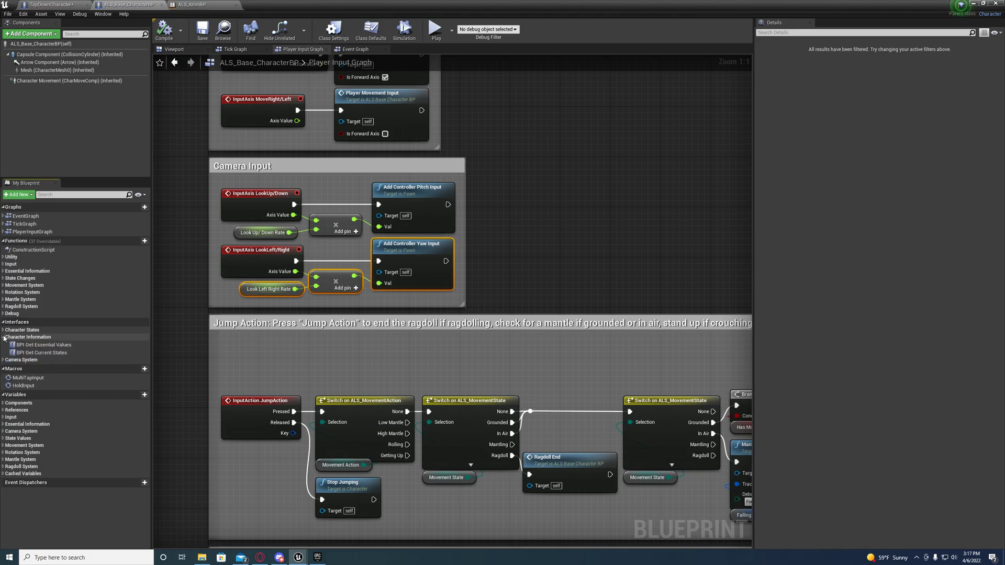
double_click(34, 345)
drag(325, 241, 518, 422)
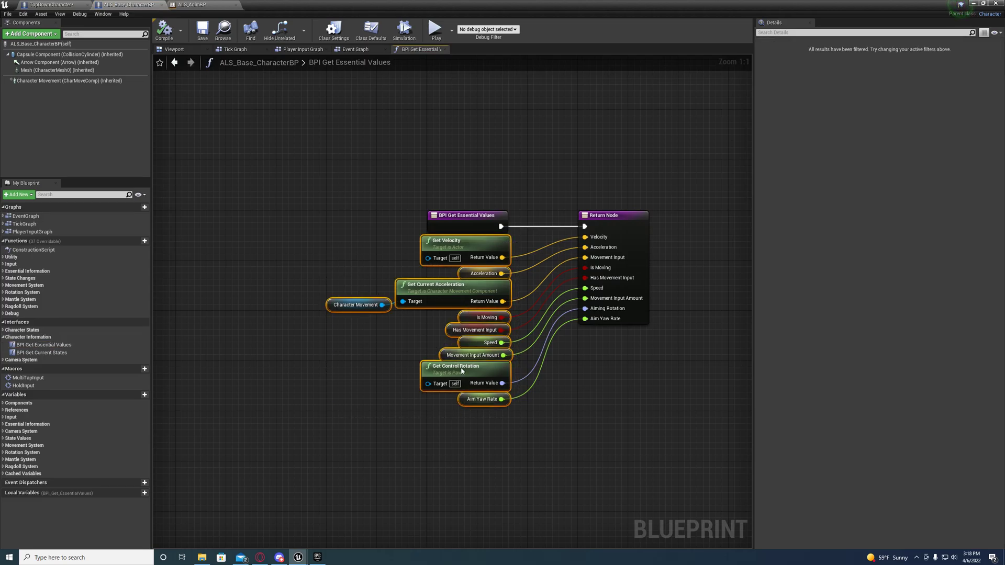
click(54, 6)
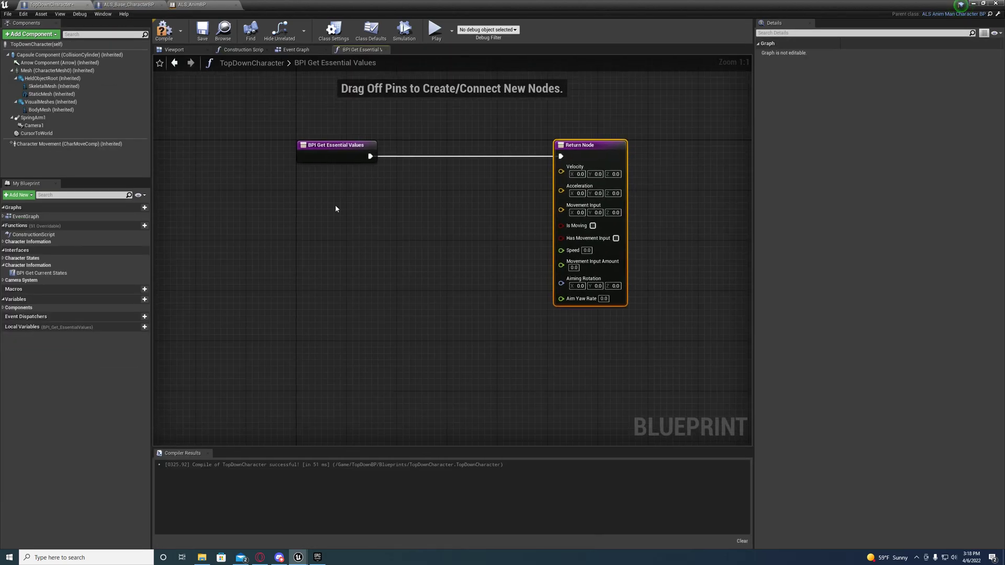
Paste the getters and connect Velocity, Acceleration, Movement Input and Is Moving to the Return Node.
key(ctrl+v)
mouse_move(397, 138)
mouse_down()
mouse_move(365, 176)
mouse_move(560, 172)
mouse_up()
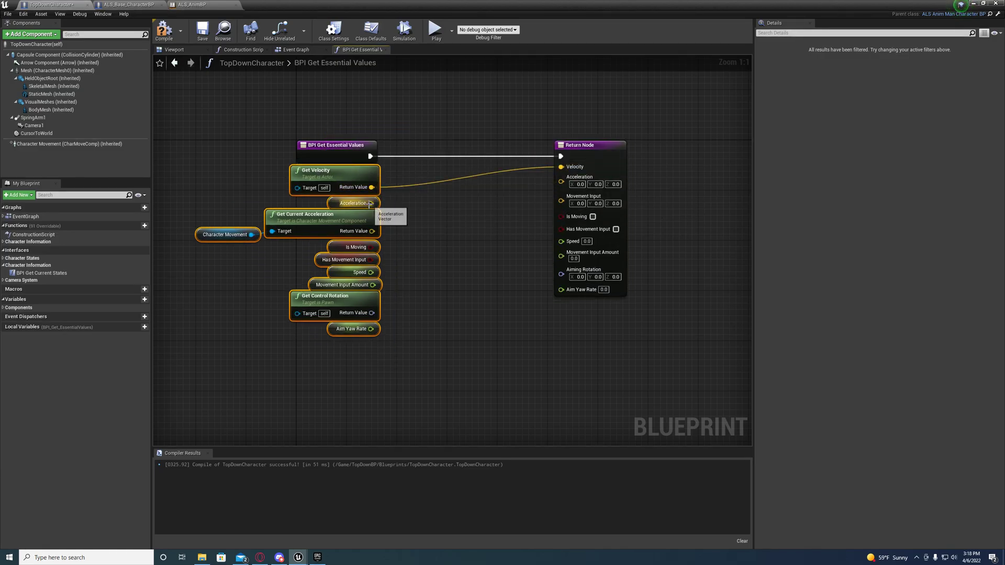
drag(371, 203, 560, 184)
drag(373, 231, 561, 194)
mouse_move(372, 247)
mouse_down()
mouse_move(471, 234)
mouse_move(570, 200)
mouse_move(568, 210)
mouse_up()
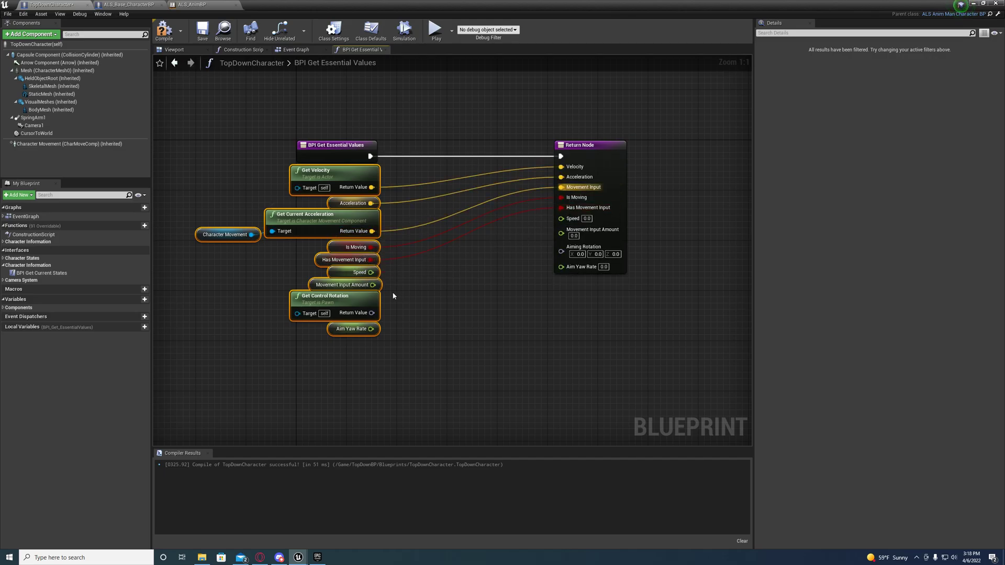
Connect Speed, Movement Input Amount and Aim Yaw Rate to the Return Node.
drag(372, 273, 560, 219)
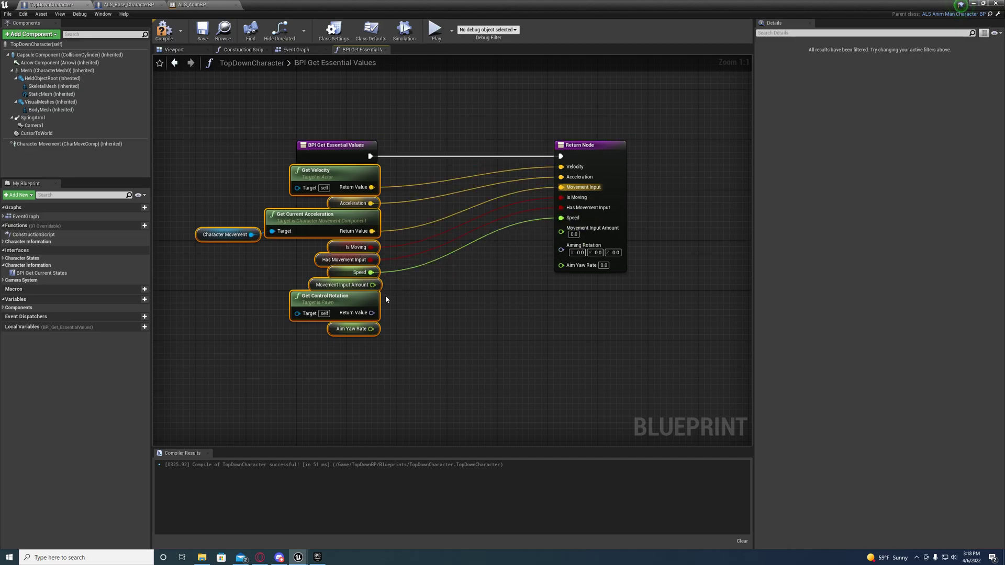
drag(374, 284, 561, 229)
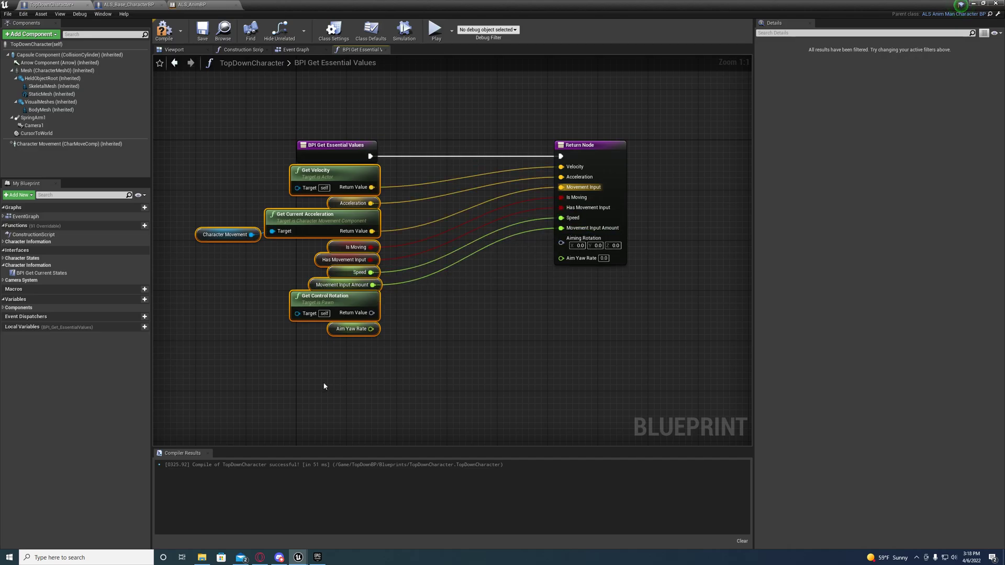
drag(372, 329, 561, 259)
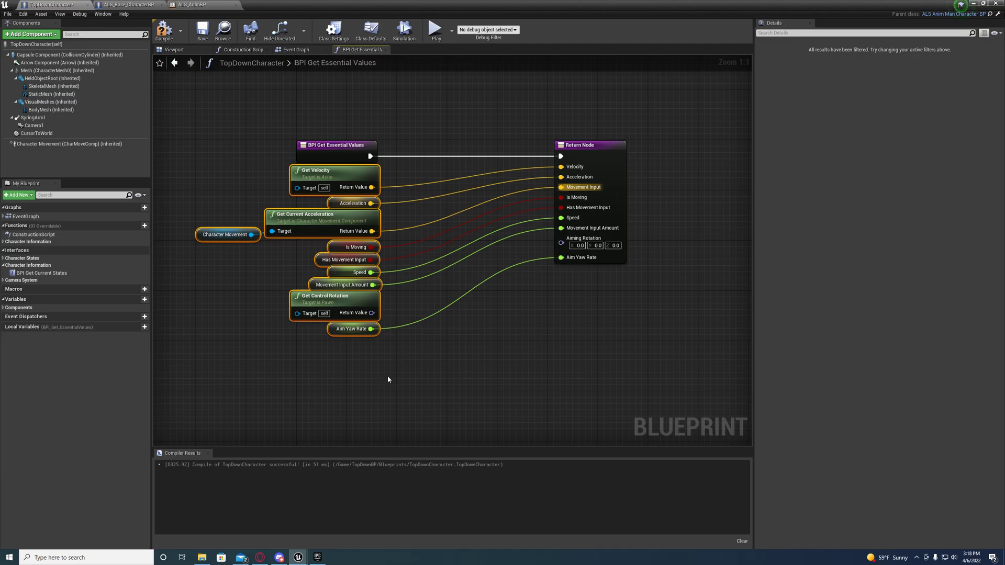
right_drag(387, 376, 484, 316)
Move the Get Control Rotation node aside and delete it.
mouse_move(416, 239)
mouse_down()
mouse_move(383, 267)
mouse_move(363, 409)
mouse_up()
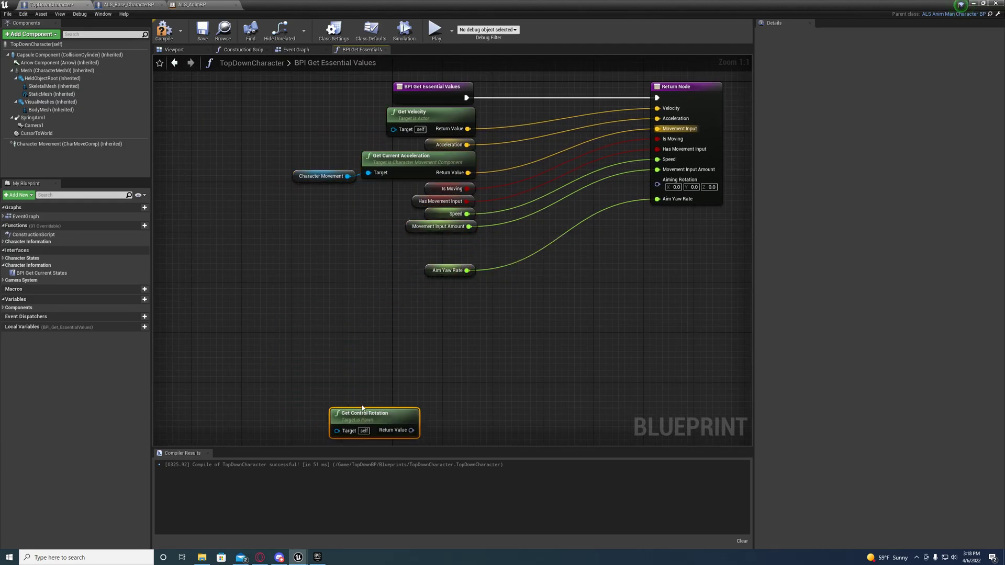
right_drag(374, 387, 389, 318)
drag(370, 349, 416, 339)
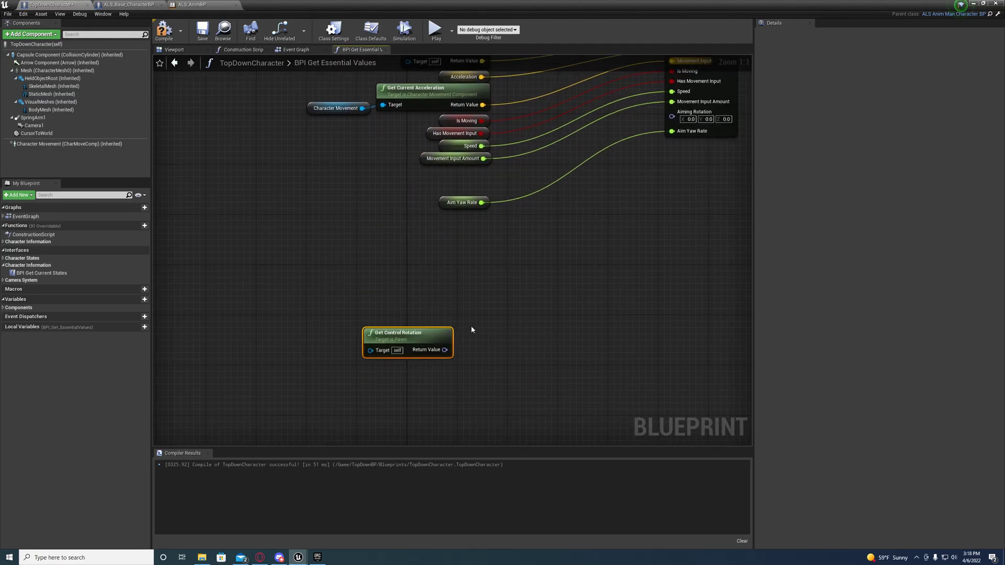
key(Delete)
right_drag(392, 317, 424, 337)
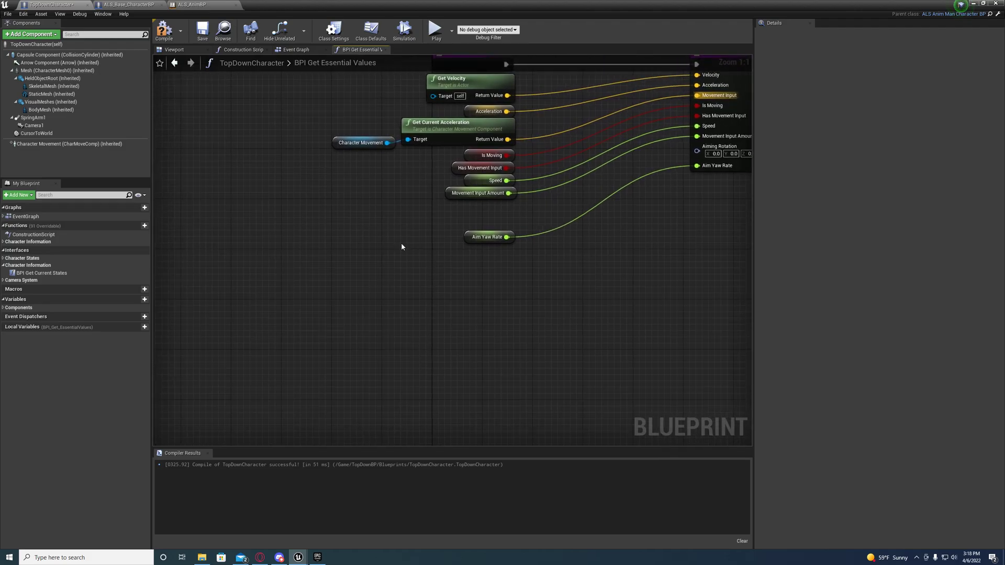
scroll(397, 234, down, 1)
Add a Find Look at Rotation node feeding Aiming Rotation.
mouse_move(609, 216)
mouse_down()
mouse_move(396, 297)
mouse_move(395, 280)
mouse_up()
text(g)
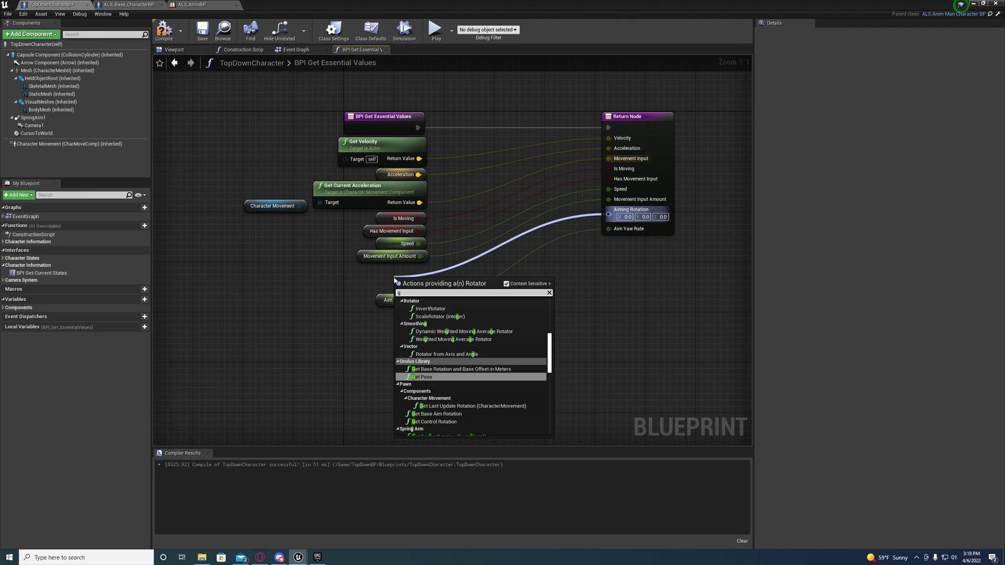
key(BackSpace)
text(look)
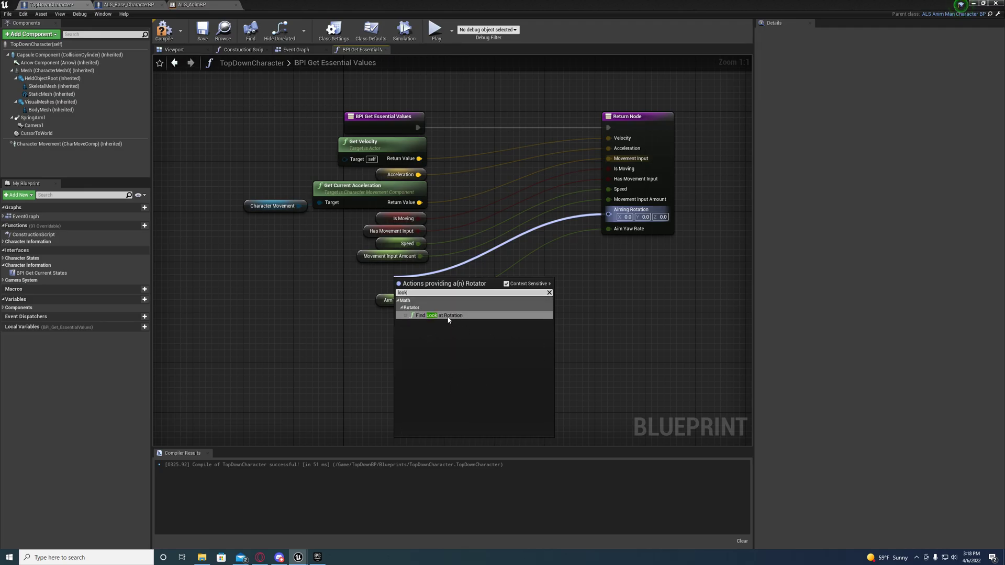
click(449, 315)
drag(428, 284, 382, 273)
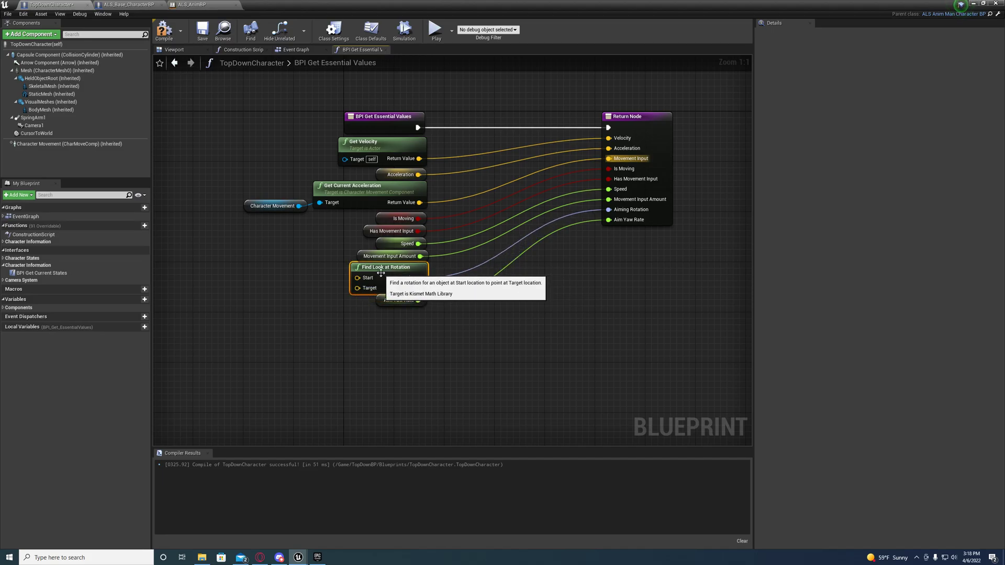
right_drag(365, 331, 448, 336)
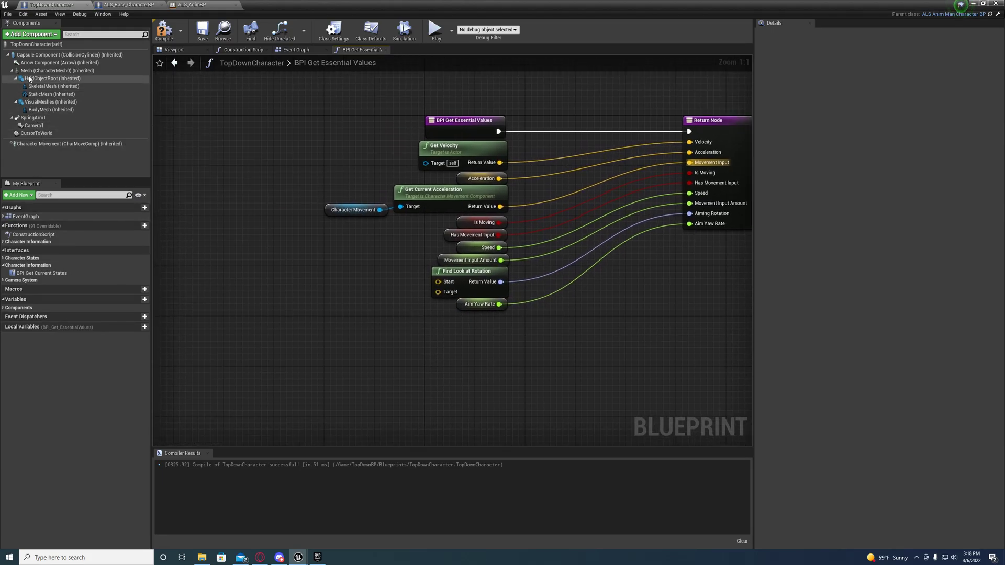
Add the Capsule Component with a GetWorldLocation node as the look-at start.
mouse_move(70, 55)
mouse_down()
mouse_move(241, 293)
mouse_move(244, 273)
mouse_up()
text(get world l)
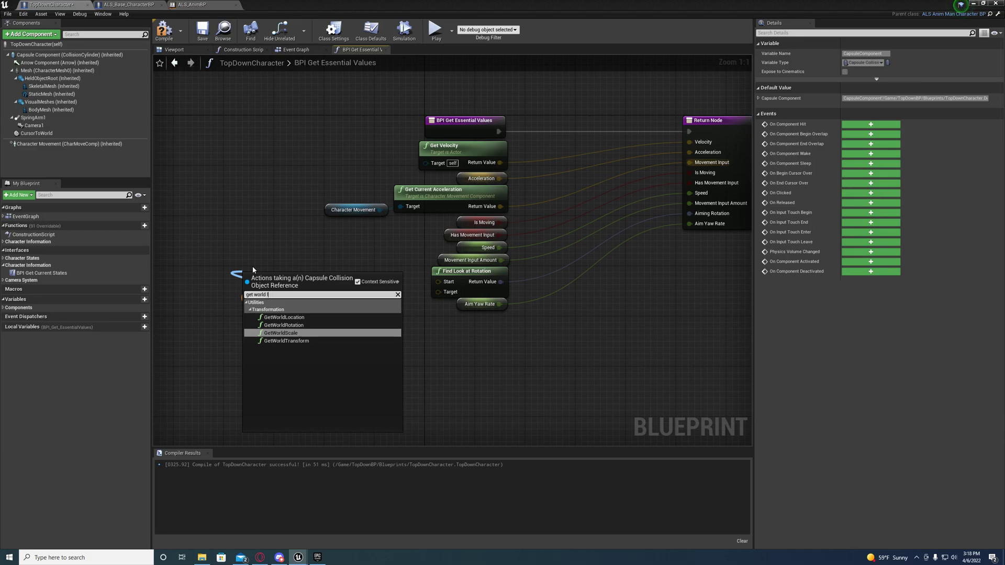
key(Up)
key(Up)
key(Return)
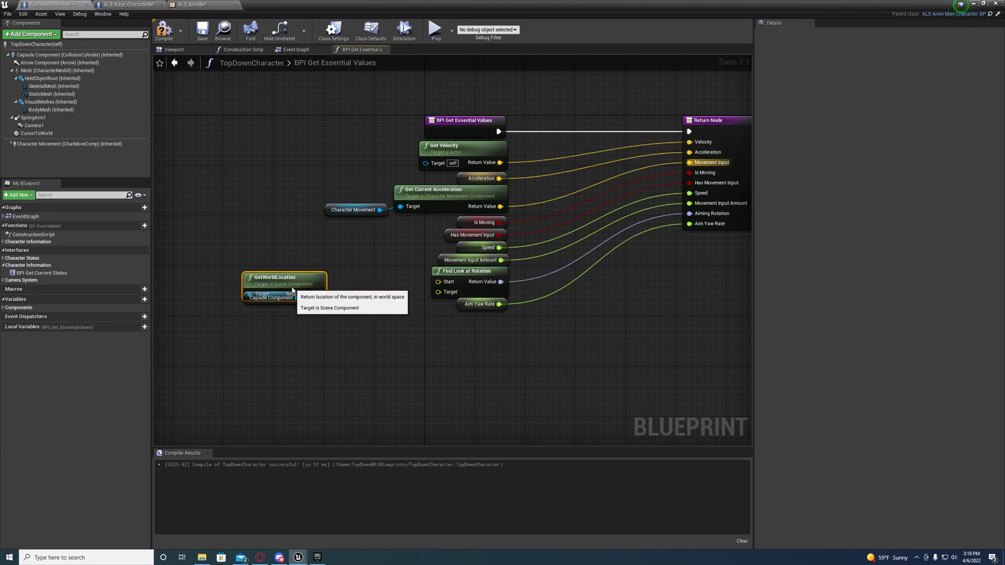
mouse_move(271, 277)
mouse_down()
mouse_move(271, 264)
mouse_move(437, 282)
mouse_up()
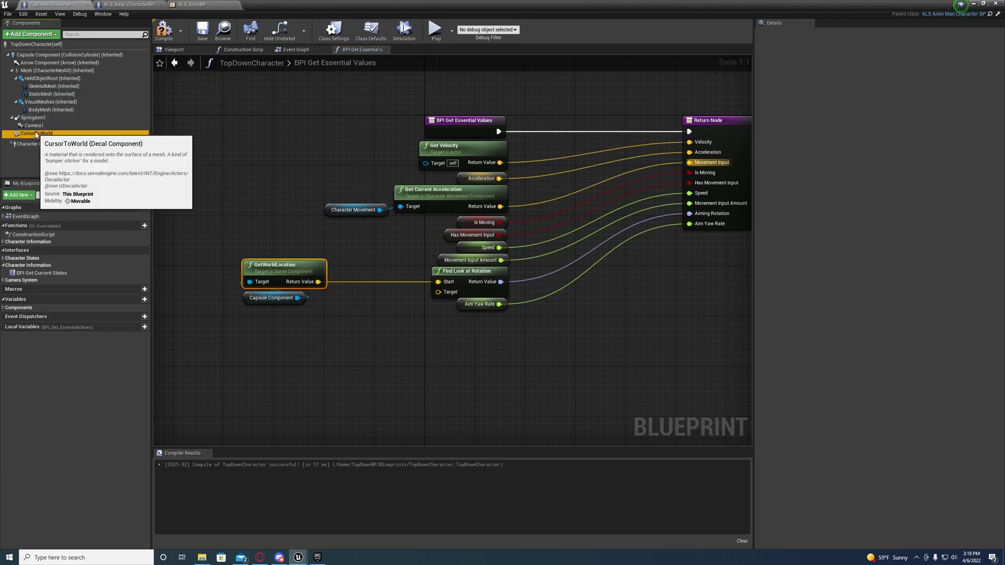
Add CursorToWorld with a GetWorldLocation node and align it under the capsule nodes.
mouse_move(37, 136)
mouse_down()
mouse_move(240, 347)
mouse_move(18, 140)
mouse_up()
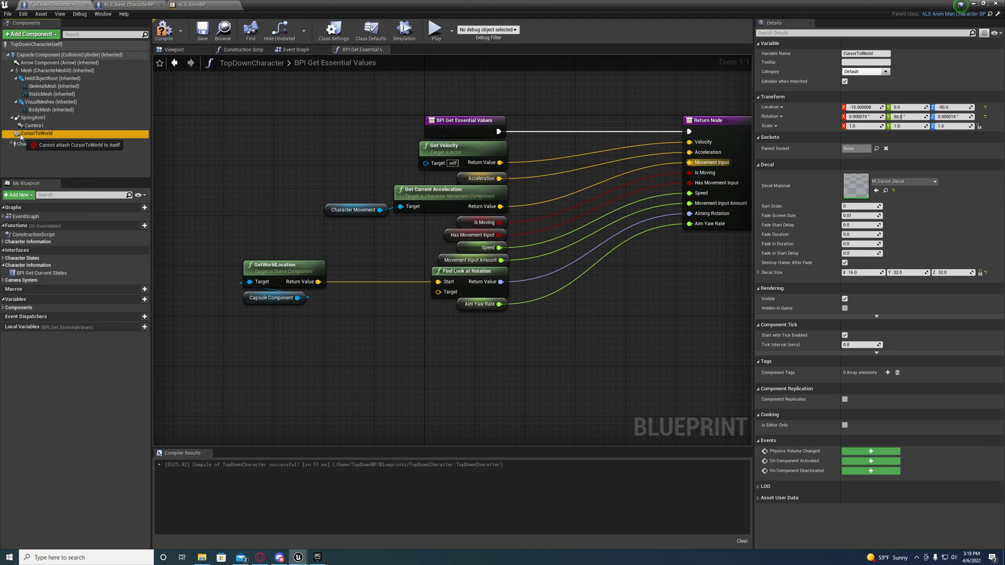
mouse_move(251, 345)
mouse_down()
mouse_move(247, 334)
mouse_move(319, 323)
mouse_up()
text(get world)
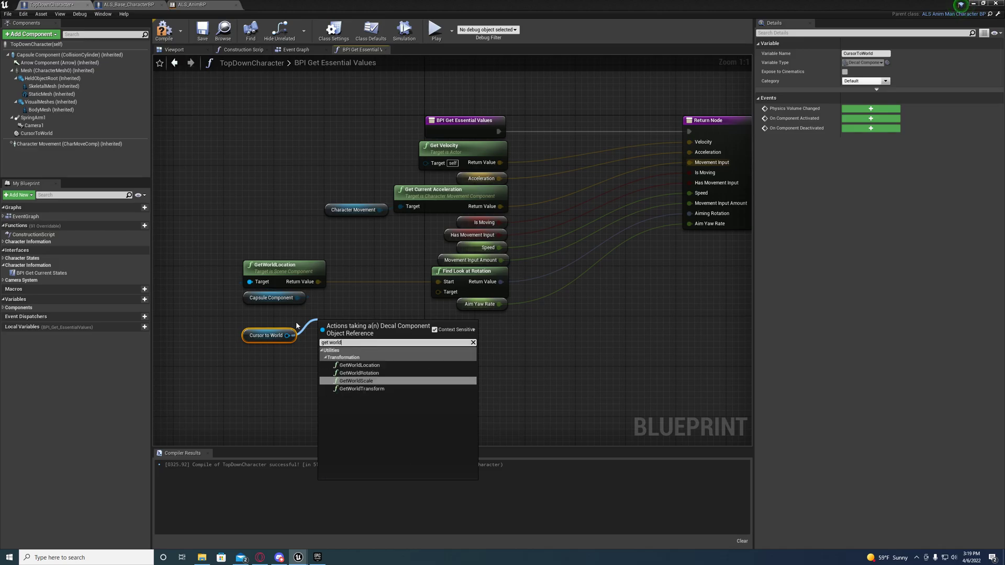
key(Up)
key(Up)
key(Return)
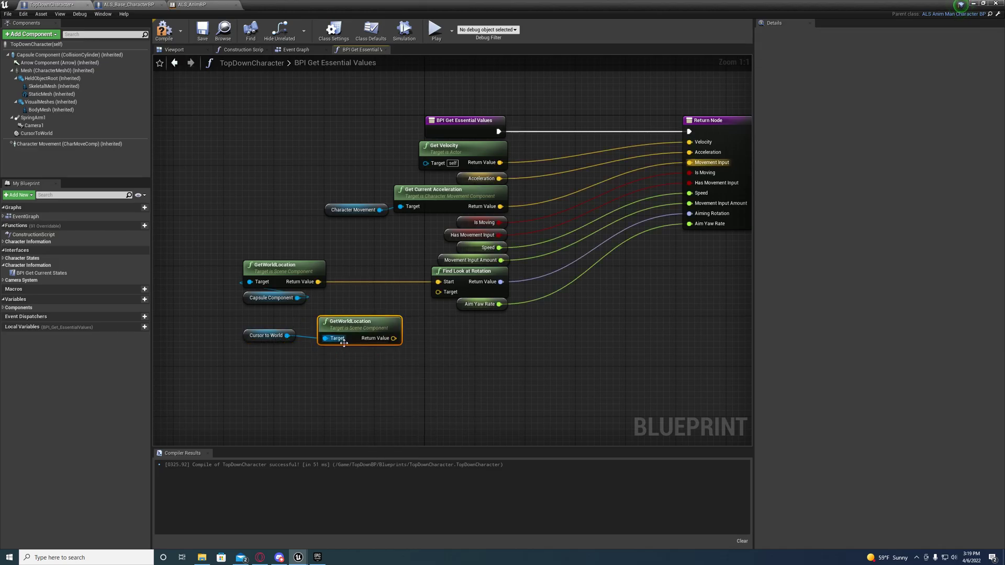
drag(266, 336, 341, 354)
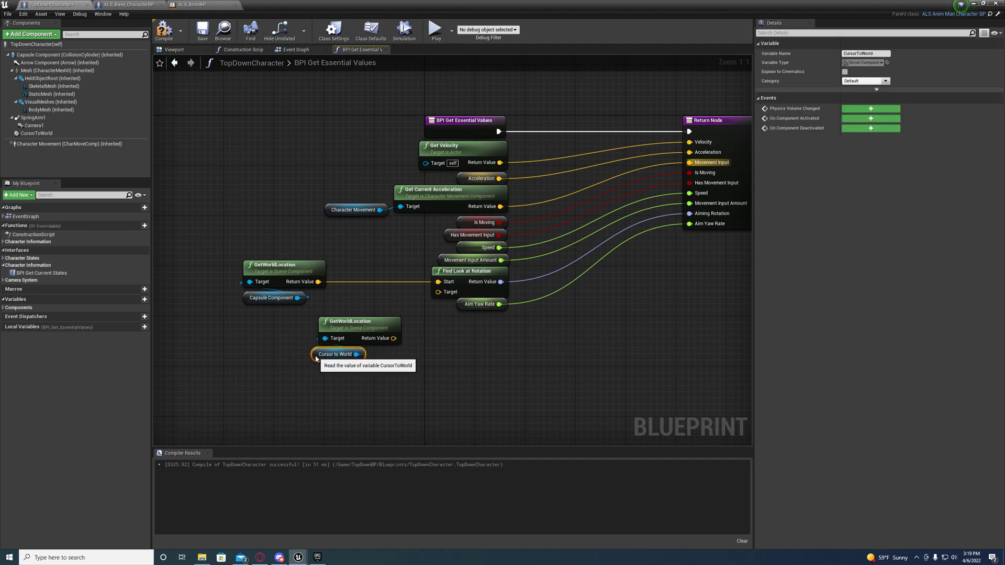
drag(299, 318, 356, 375)
mouse_move(361, 326)
mouse_down()
mouse_move(287, 320)
mouse_move(440, 293)
mouse_up()
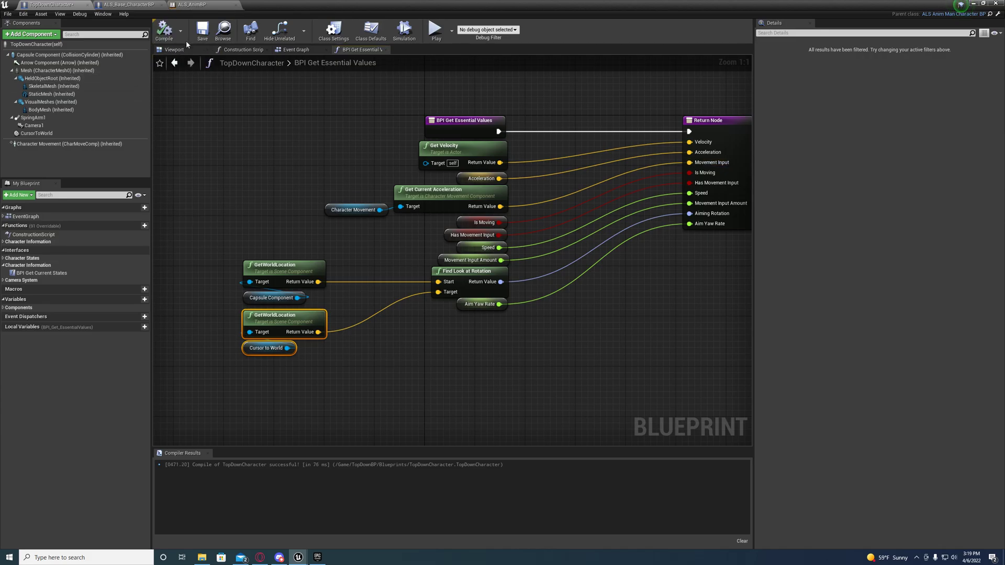
click(296, 49)
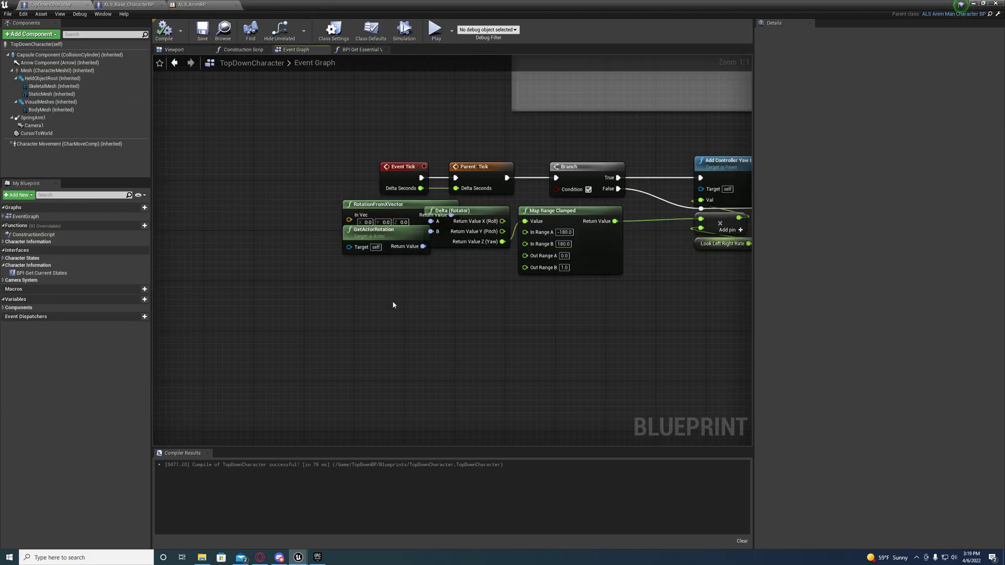
Select Character Movement and Get Current Acceleration in BPI Get Essential Values.
right_drag(393, 304, 427, 319)
click(361, 50)
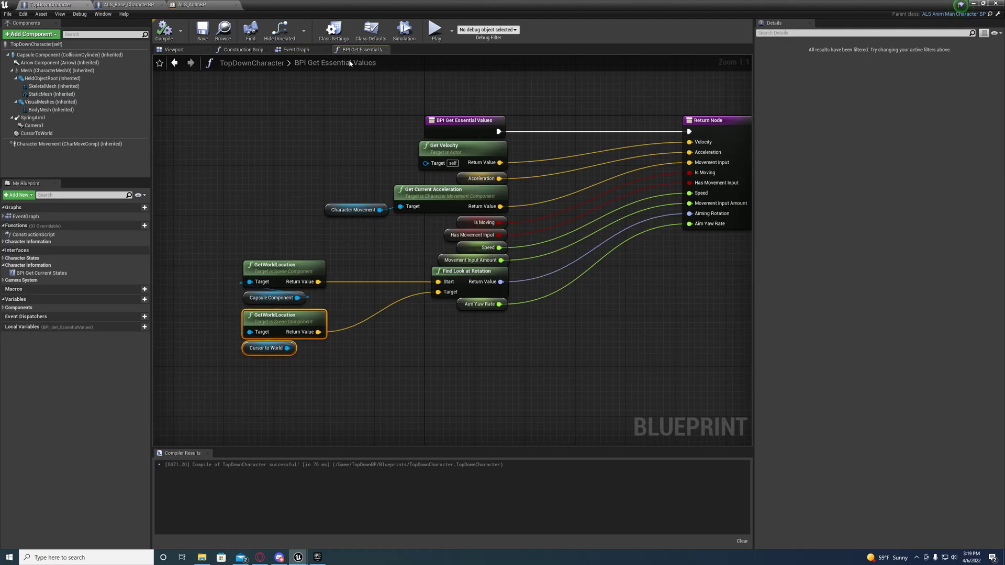
right_drag(409, 220, 393, 212)
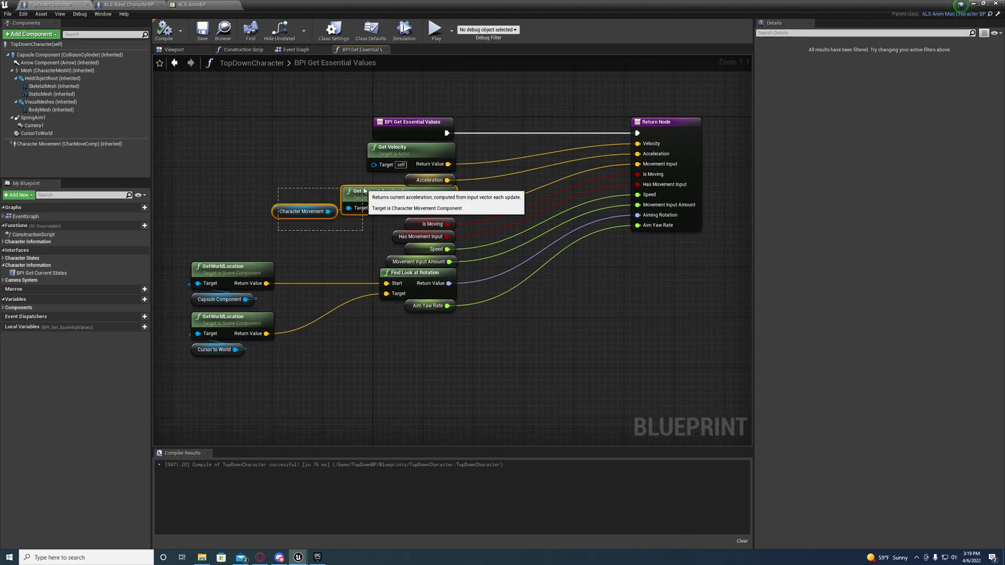
drag(364, 192, 363, 192)
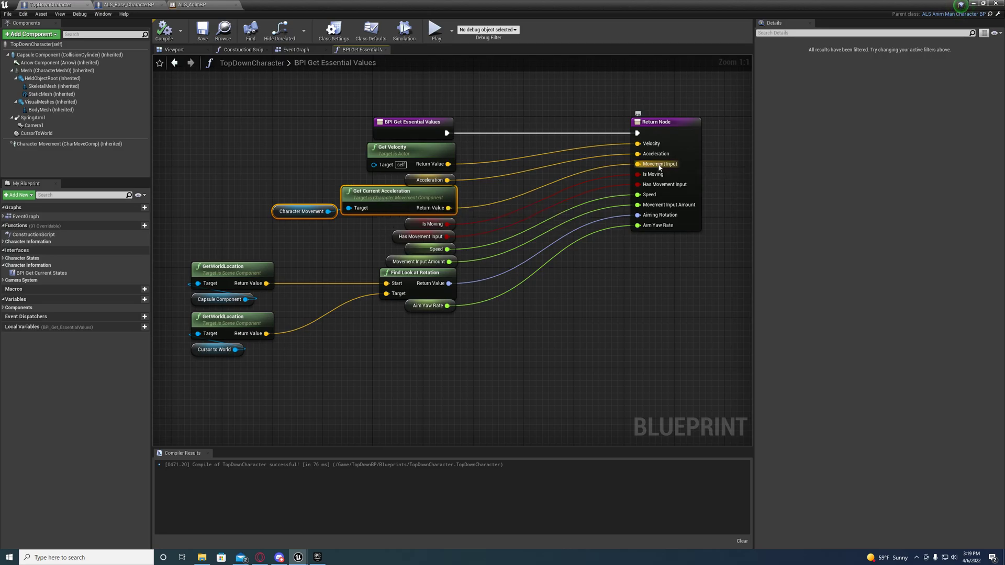
click(295, 50)
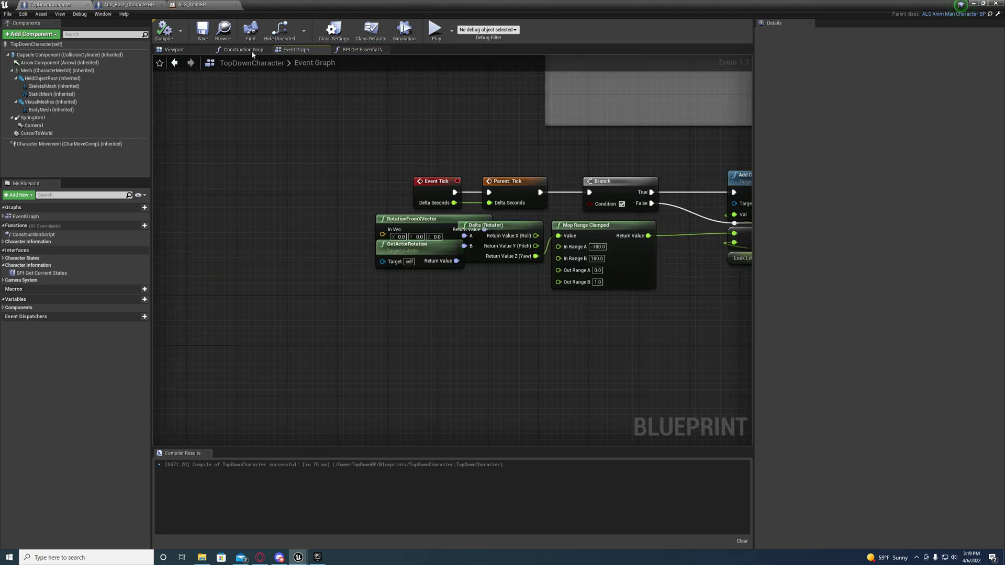
Reselect Character Movement and Get Current Acceleration in ALS_Base_CharacterBP after checking ALS_AnimBP.
click(114, 5)
click(193, 6)
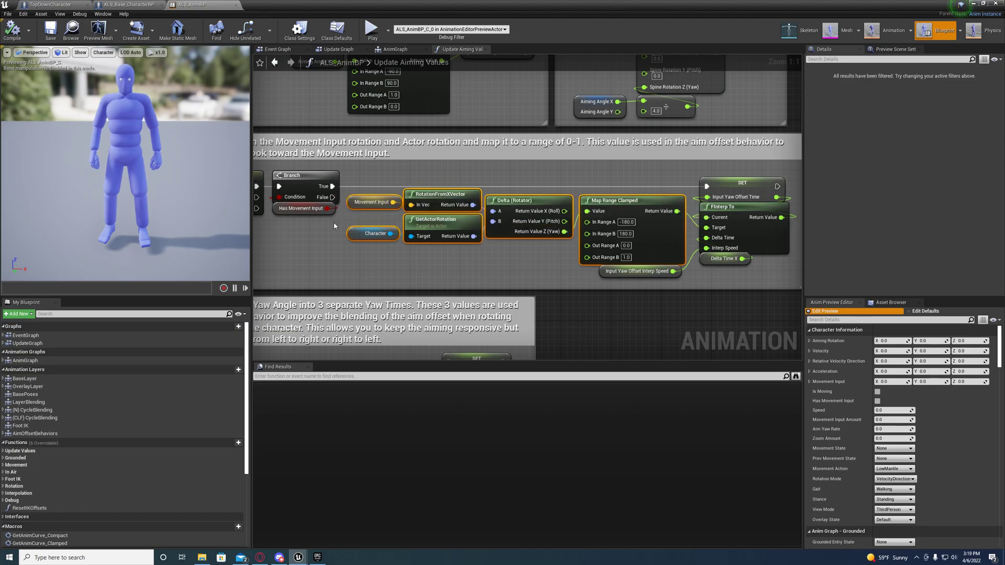
click(129, 5)
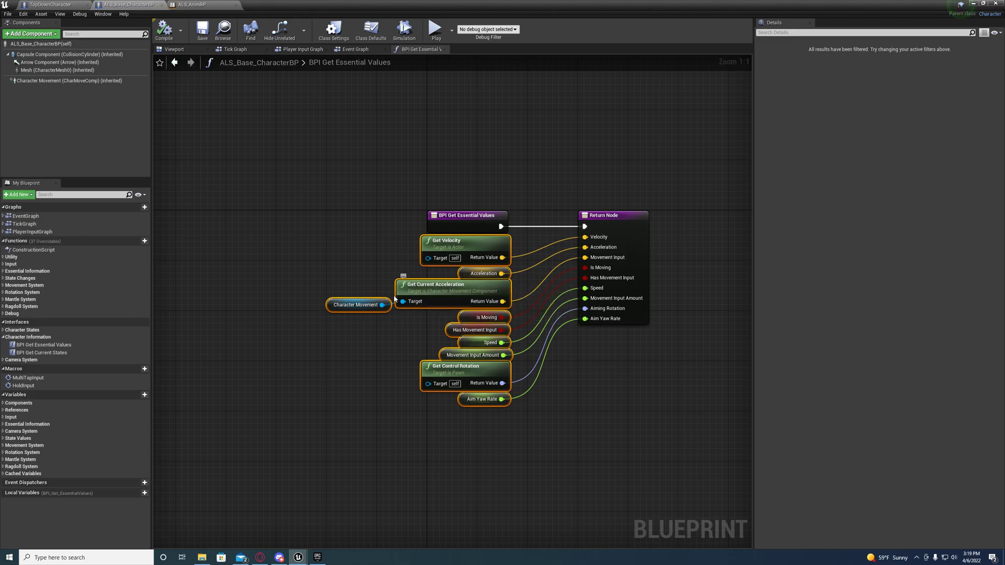
click(336, 319)
drag(336, 319, 411, 283)
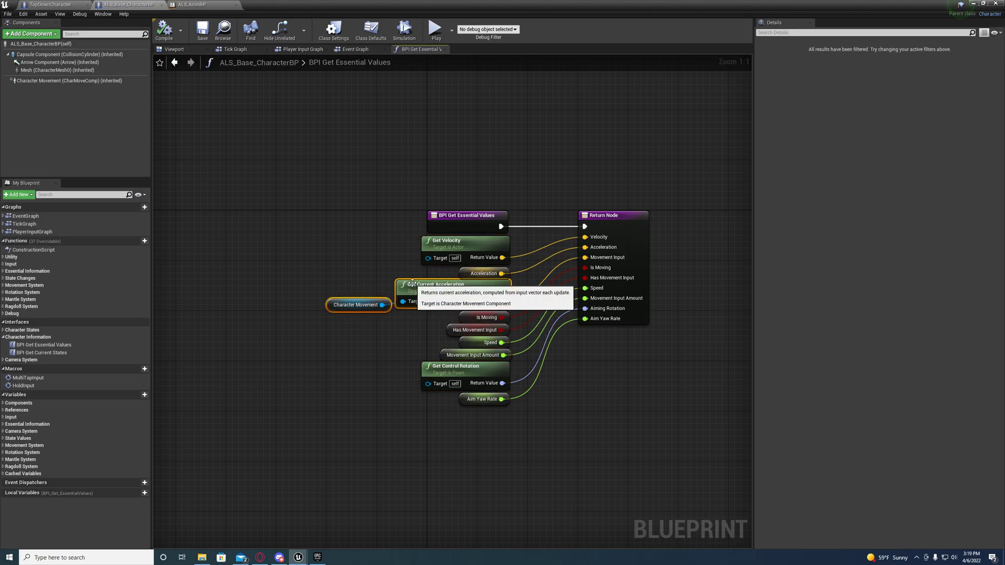
right_drag(387, 347, 326, 299)
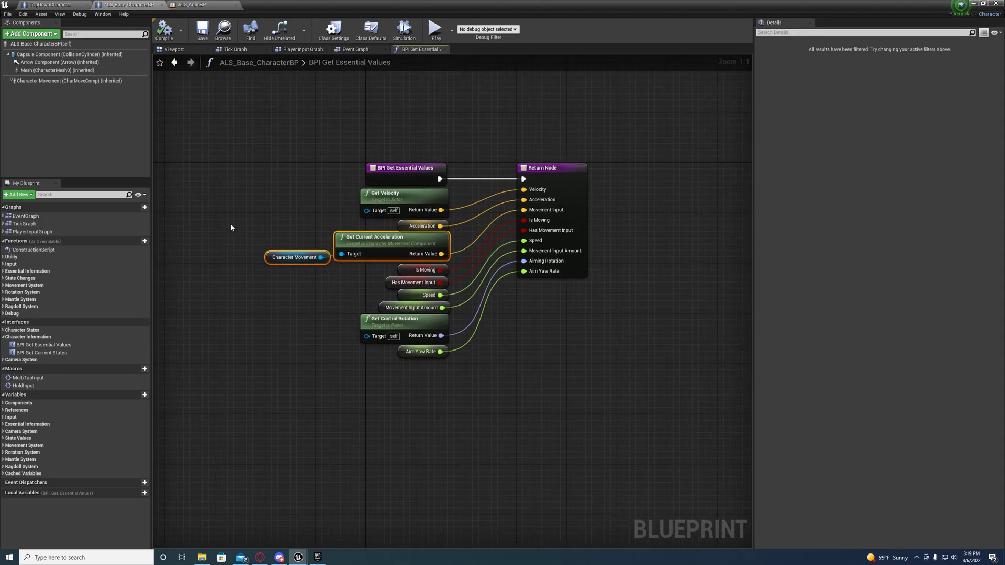
click(63, 5)
right_drag(440, 197, 366, 220)
Paste the acceleration nodes and feed them into RotationFromXVector's In Vec.
key(ctrl+v)
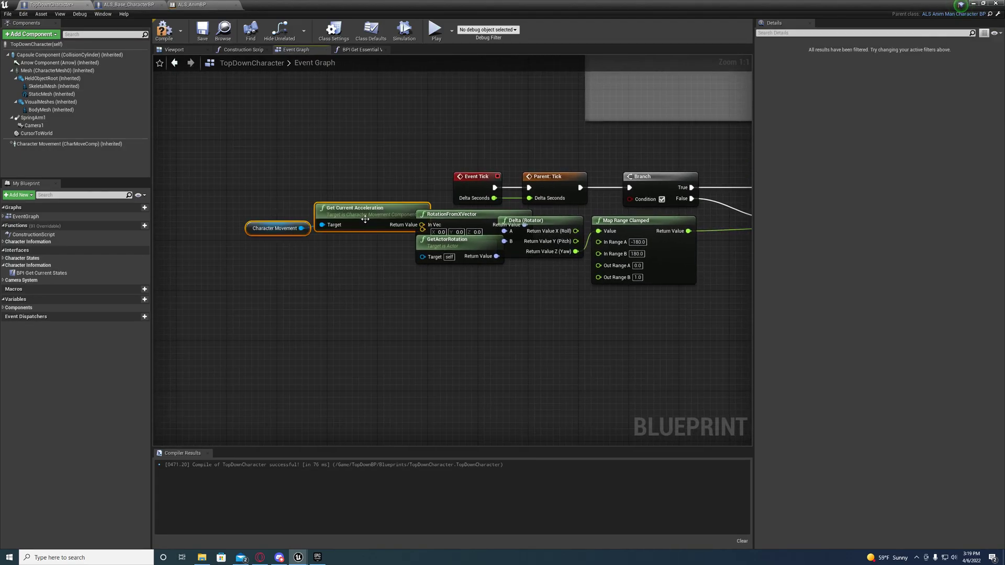
mouse_move(365, 220)
mouse_down()
mouse_move(328, 214)
mouse_move(424, 226)
mouse_up()
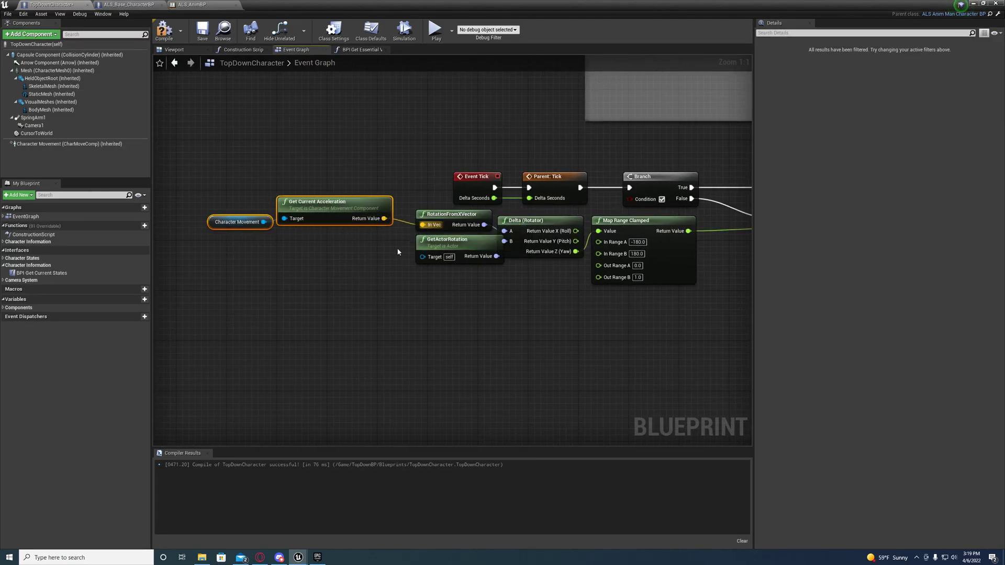
click(363, 261)
right_drag(409, 298, 316, 285)
mouse_move(345, 226)
mouse_down()
mouse_move(322, 220)
mouse_move(335, 240)
mouse_up()
right_drag(335, 259, 387, 259)
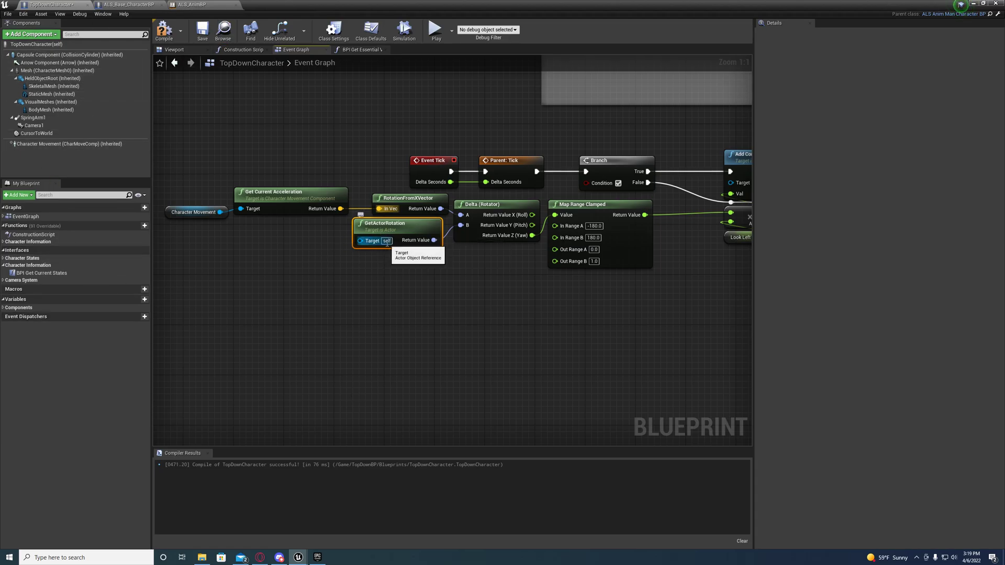
Pan across the acceleration-to-yaw chain to reach the Map Range Clamped node.
right_drag(422, 291, 479, 319)
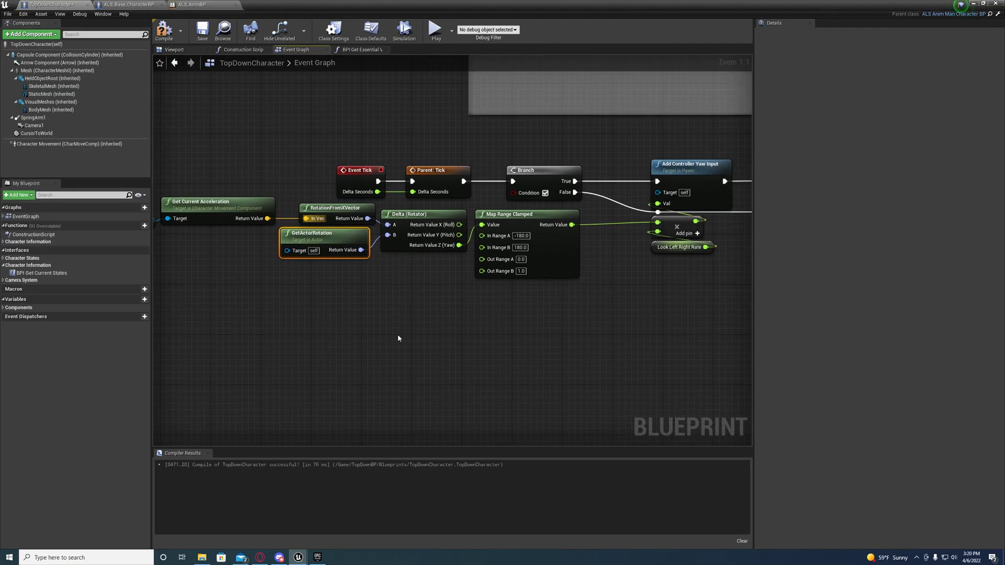
right_drag(398, 334, 471, 351)
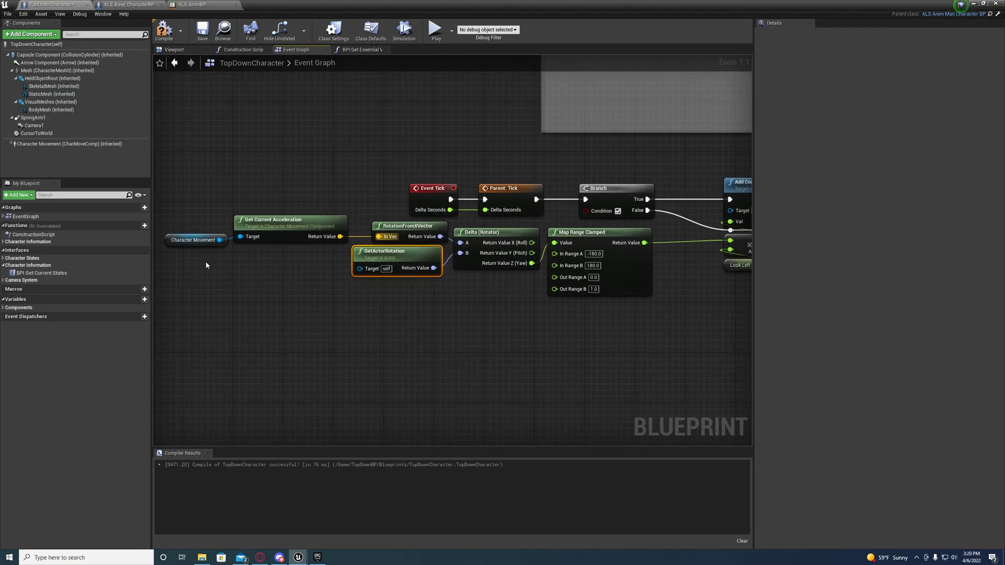
right_drag(338, 252, 282, 245)
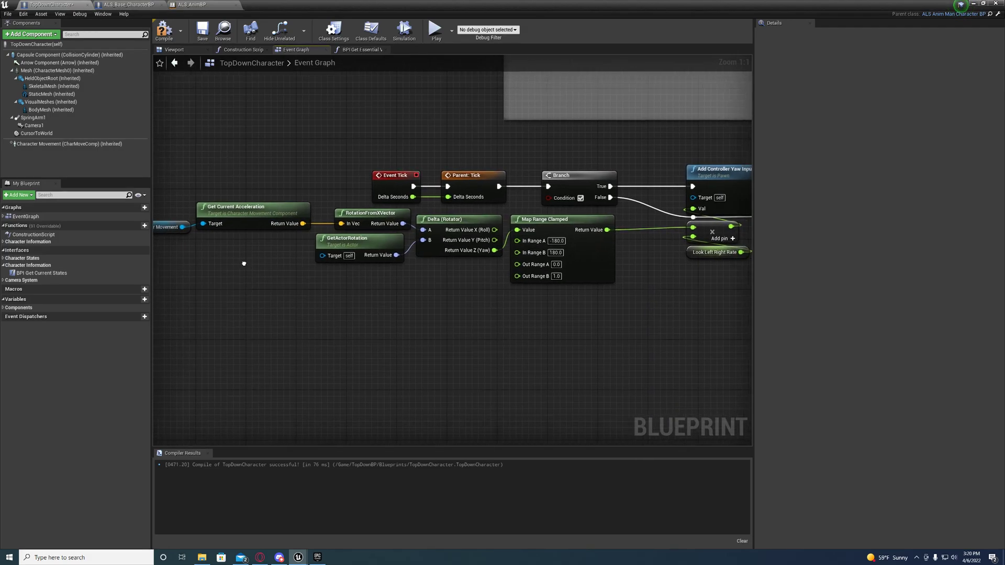
right_drag(220, 218, 272, 222)
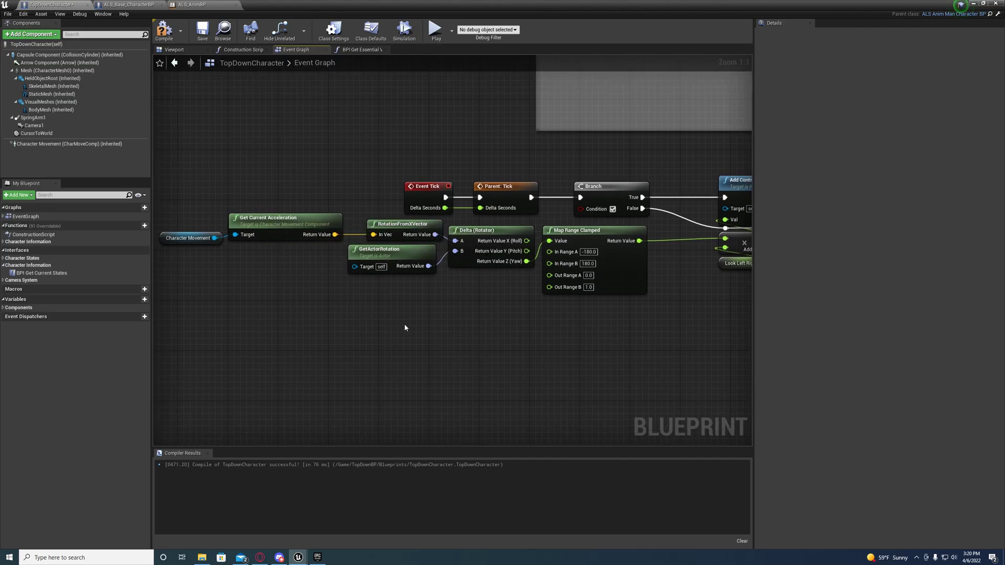
right_drag(413, 325, 340, 319)
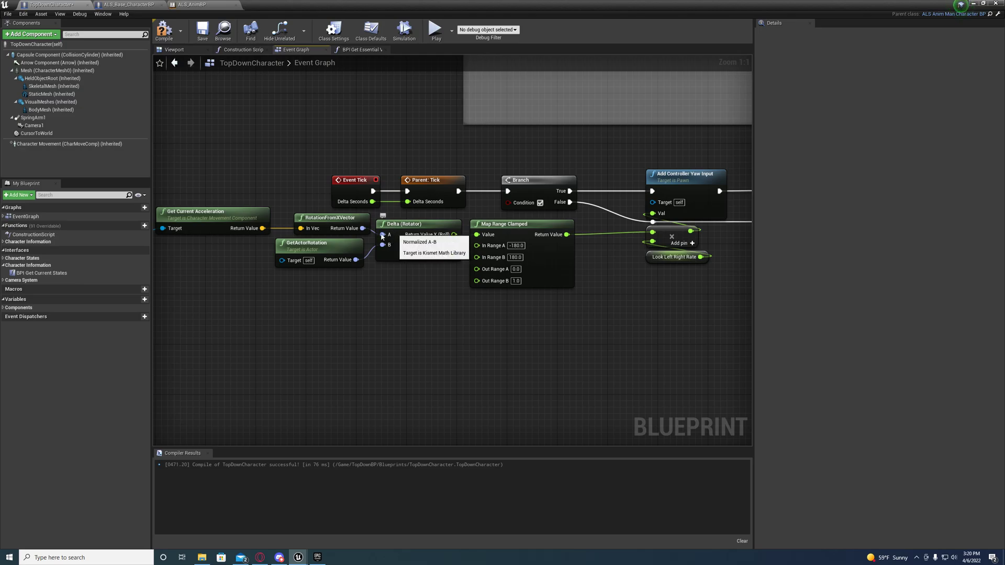
right_drag(208, 294, 336, 311)
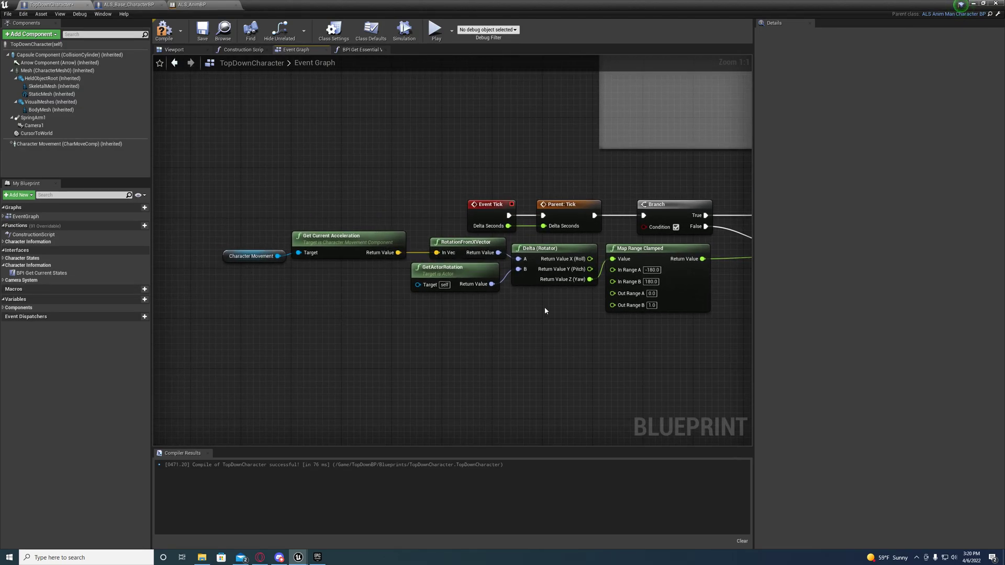
mouse_move(536, 305)
right_down()
mouse_move(428, 300)
mouse_move(402, 236)
right_up()
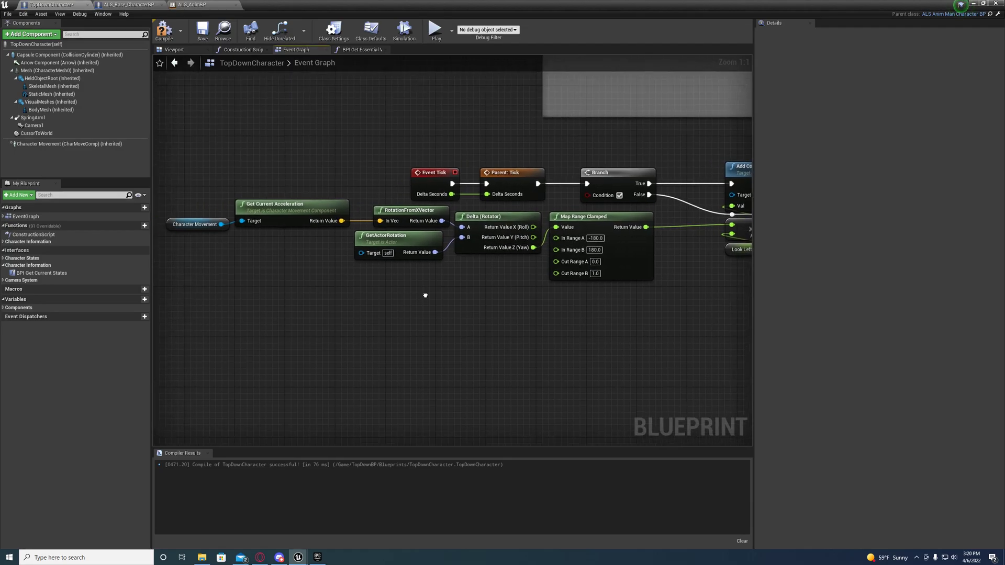
right_drag(329, 298, 422, 294)
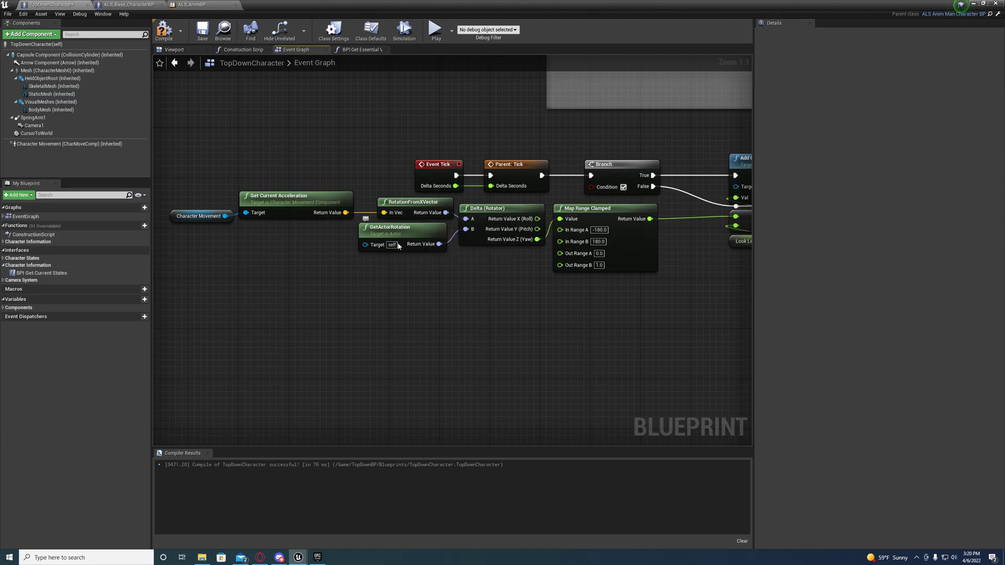
right_drag(493, 302, 349, 290)
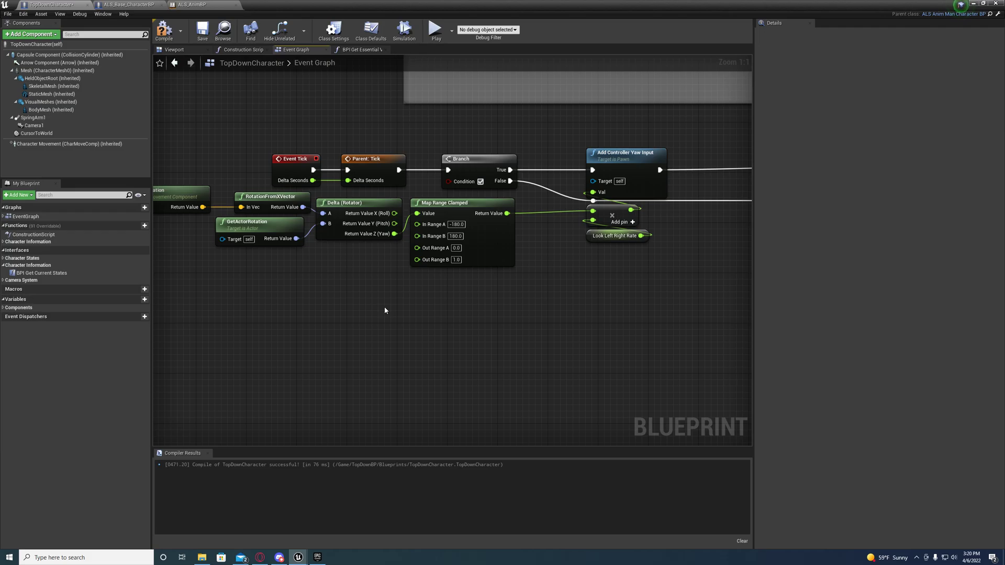
right_drag(392, 267, 345, 268)
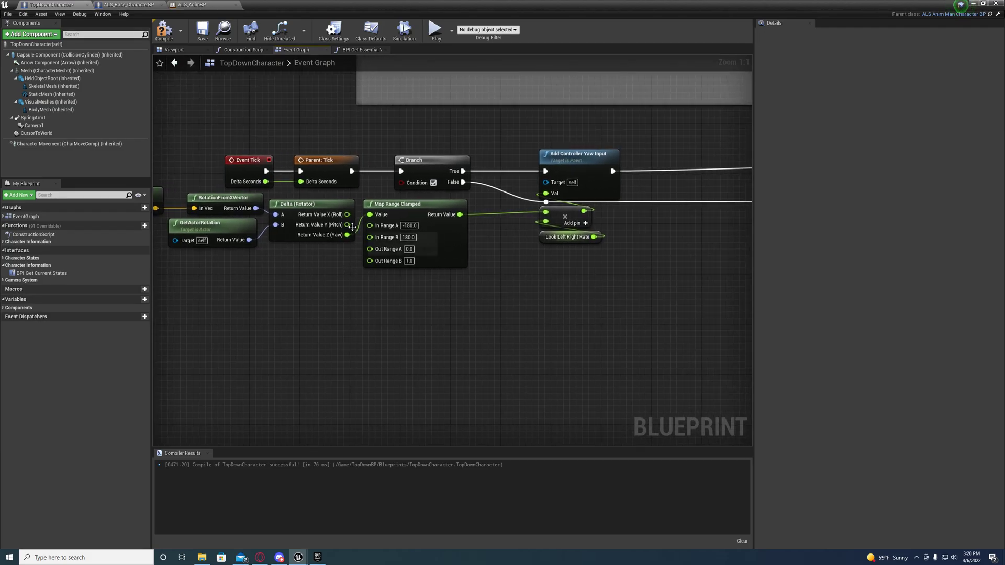
right_drag(451, 279, 389, 266)
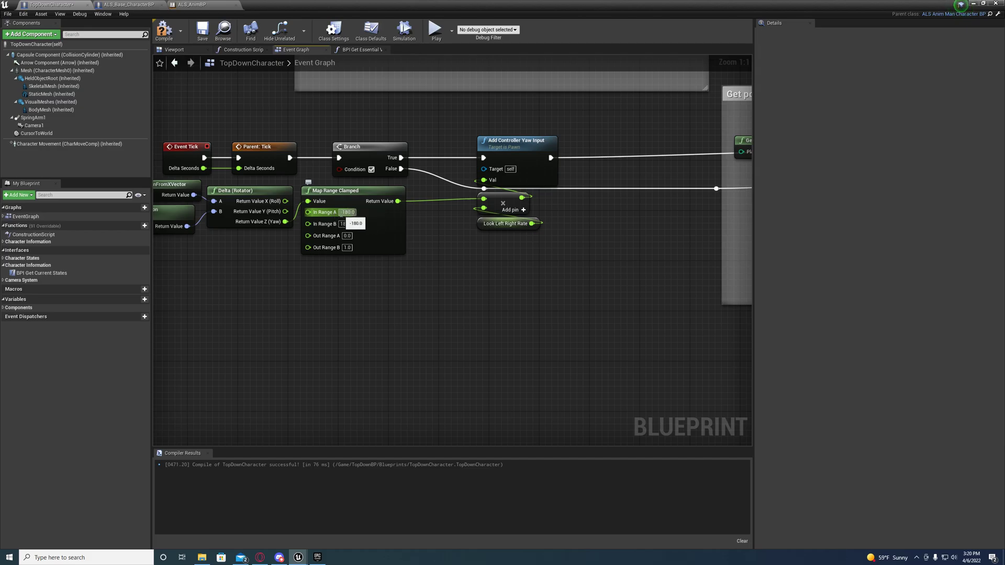
text(-50)
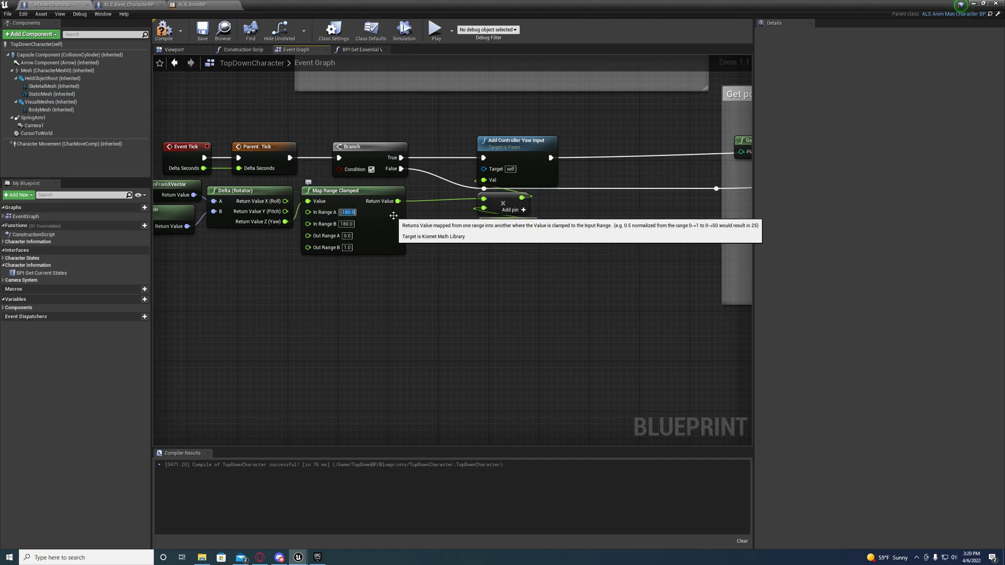
Set Map Range Clamped In Range A -90, In Range B 90 and Out Range A -1.
click(346, 224)
text(90)
text(-90)
click(346, 235)
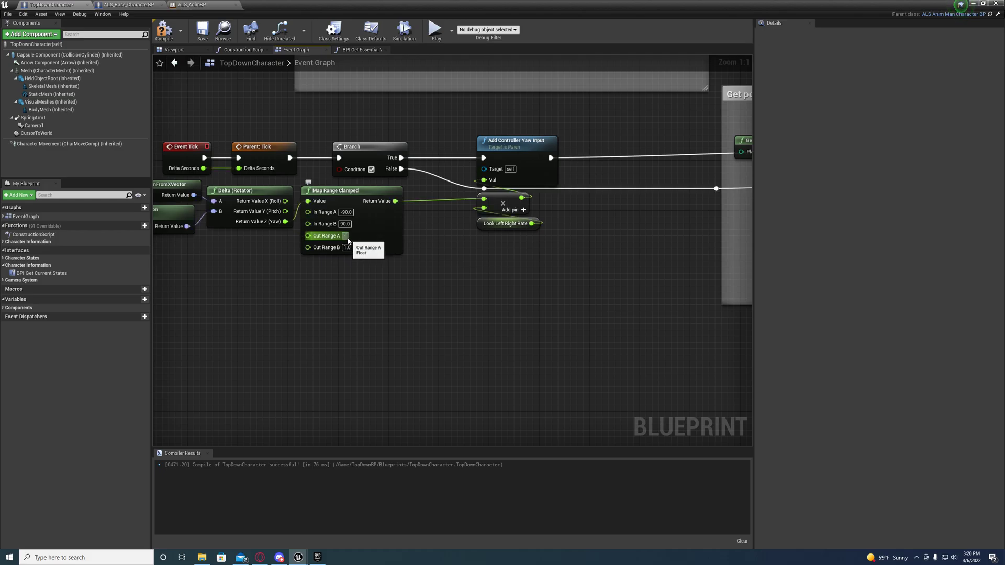
text(-1)
key(Return)
mouse_move(348, 239)
right_down()
mouse_move(361, 248)
mouse_move(381, 239)
right_up()
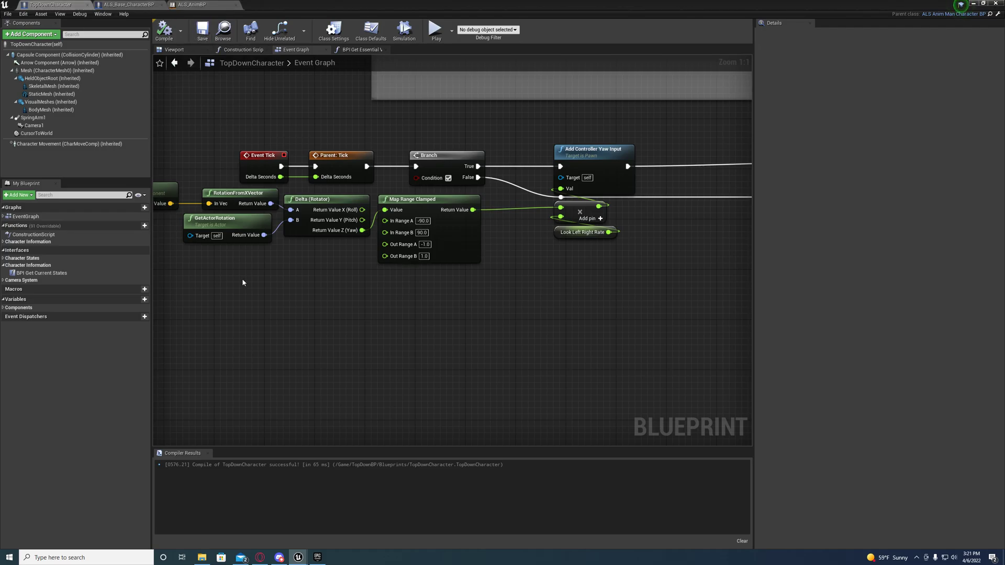
mouse_move(242, 278)
right_down()
mouse_move(291, 276)
mouse_move(394, 233)
right_up()
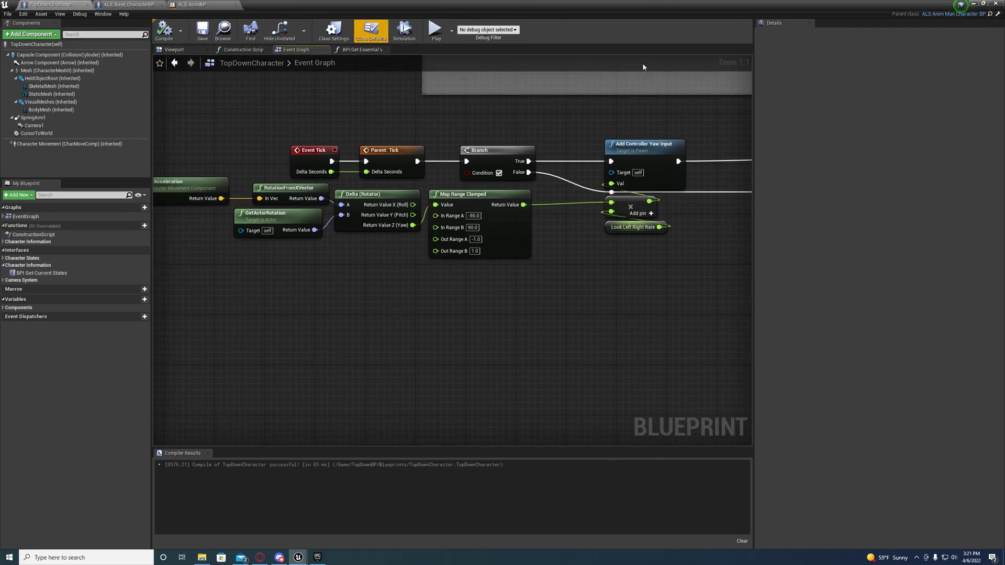
click(977, 5)
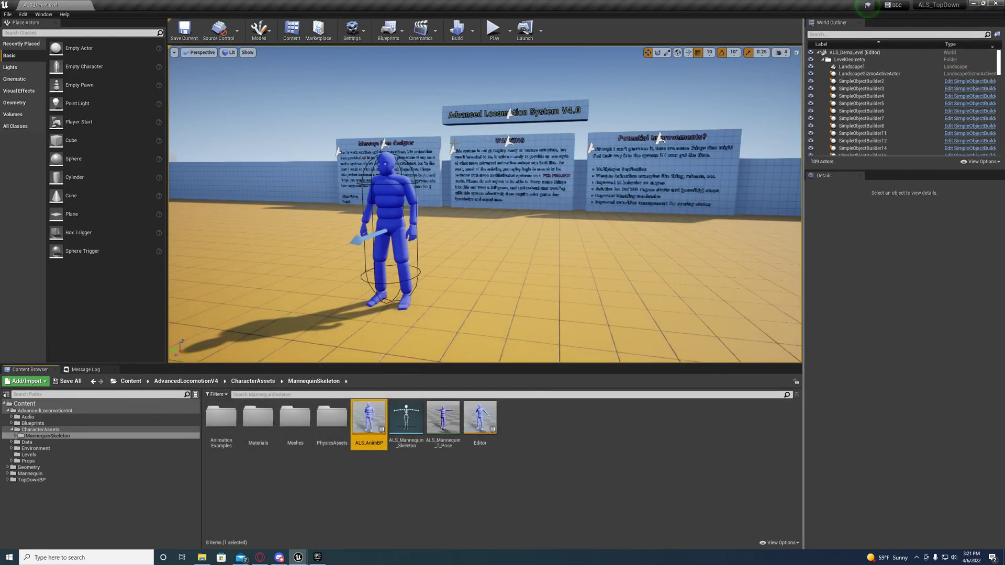
Open TopDownExampleMap from the TopDownBP Maps folder.
click(24, 480)
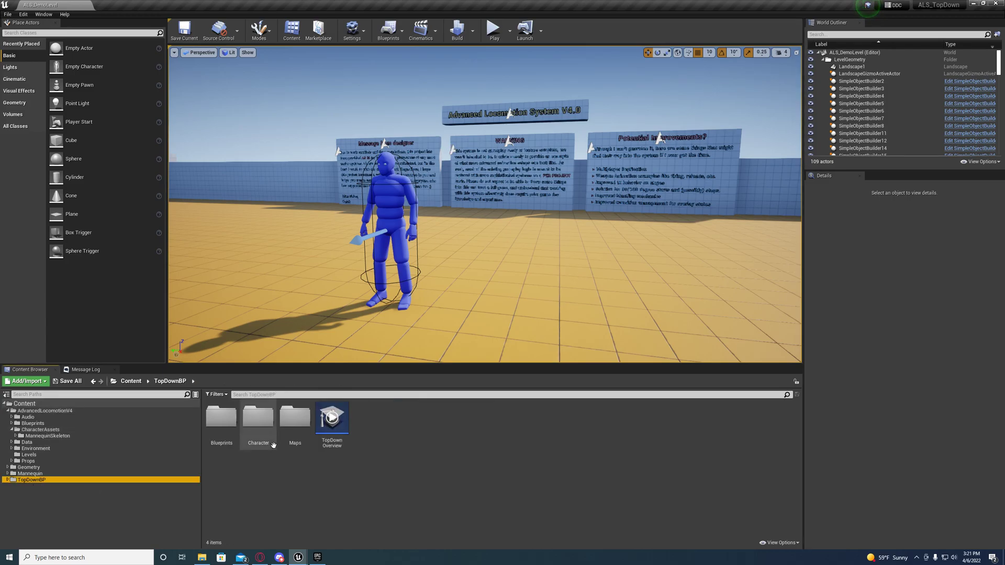
double_click(296, 417)
double_click(220, 418)
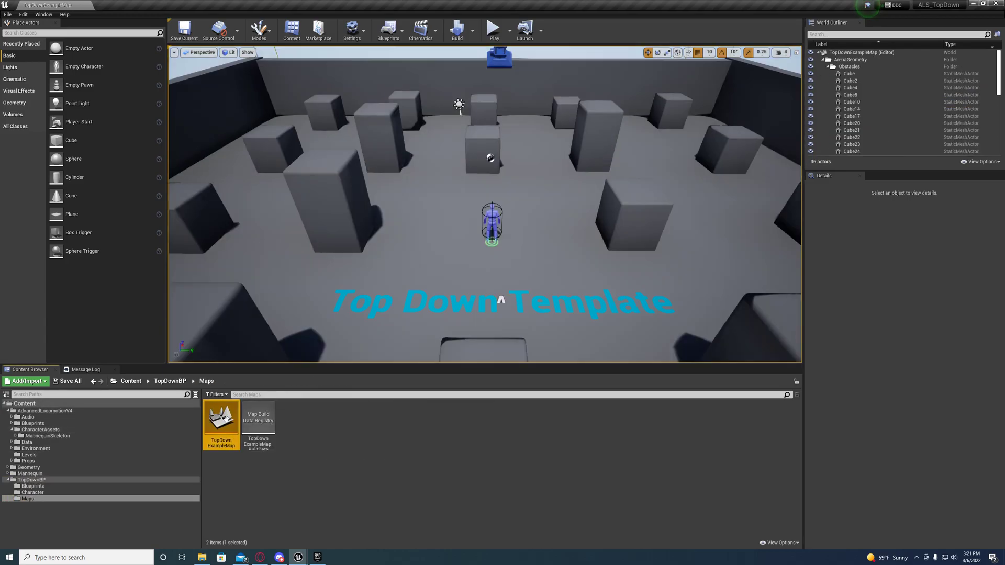
right_drag(500, 300, 648, 255)
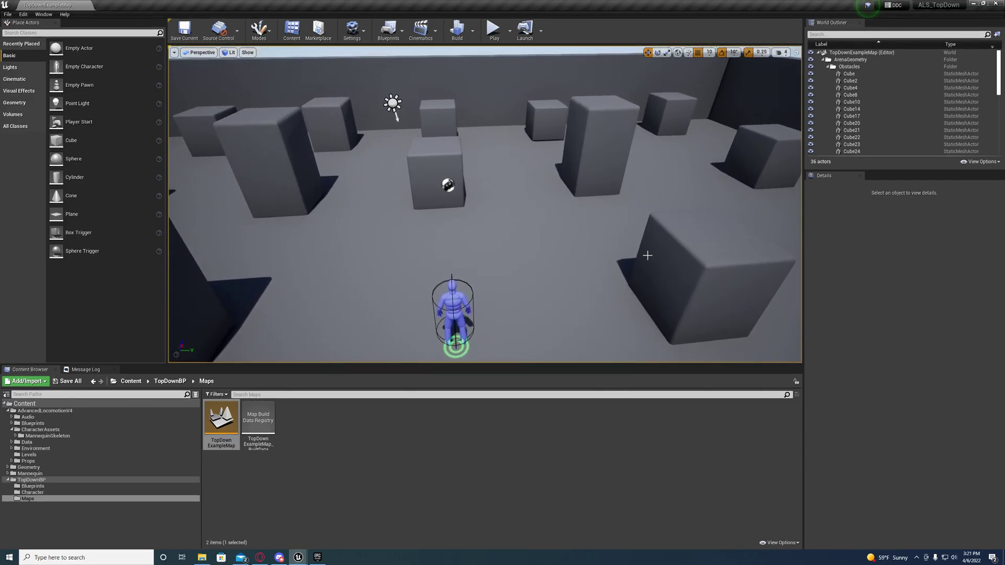
scroll(899, 102, down, 5)
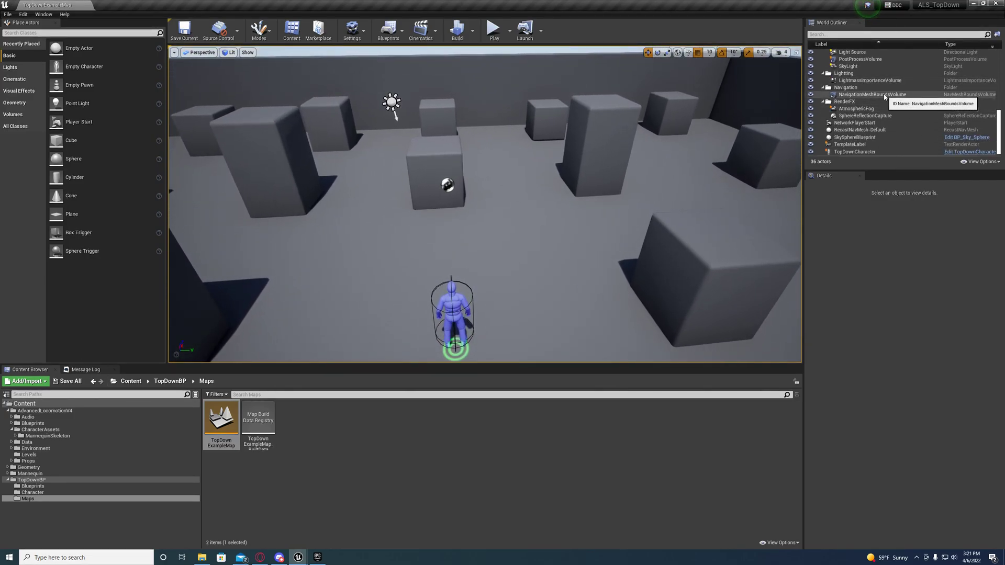
Focus on NavMeshBoundsVolume and toggle the navmesh preview with P to inspect floor coverage.
click(885, 96)
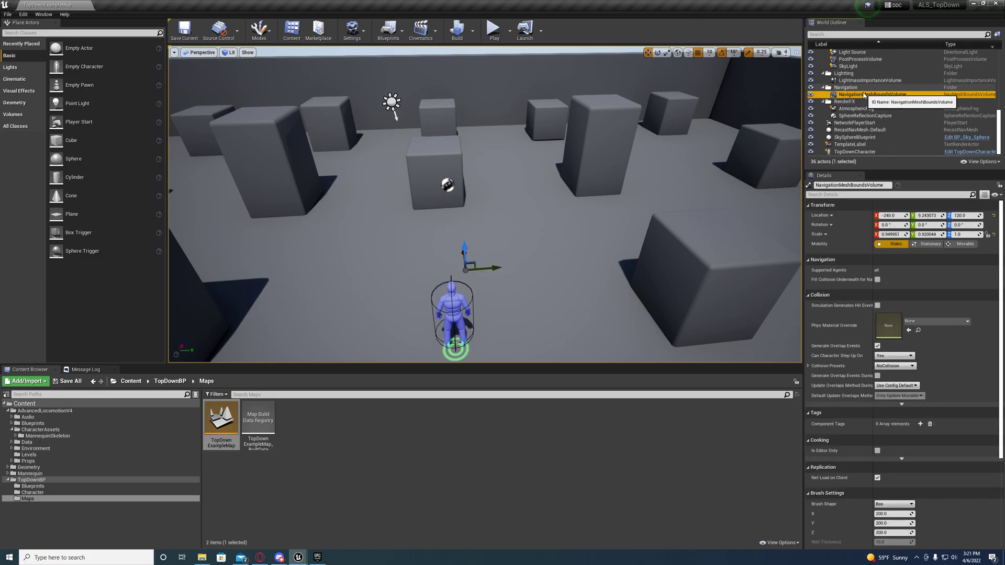
double_click(885, 96)
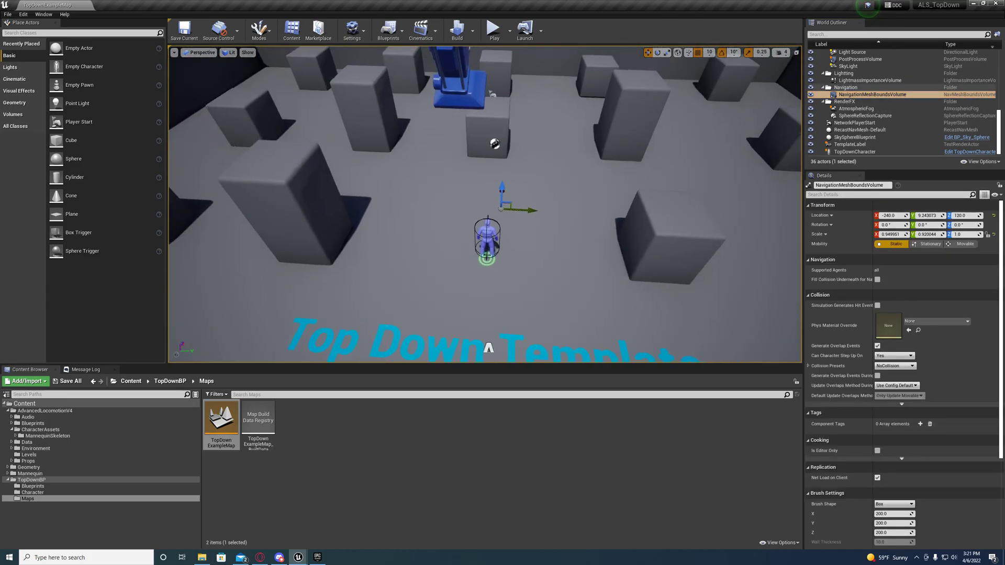
key(p)
right_drag(471, 197, 550, 235)
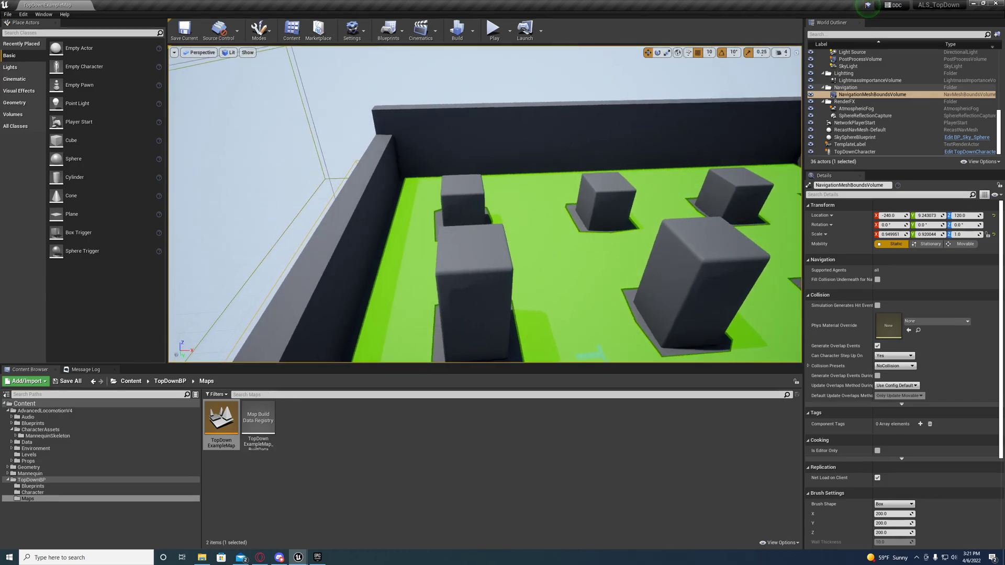
right_drag(440, 236, 397, 200)
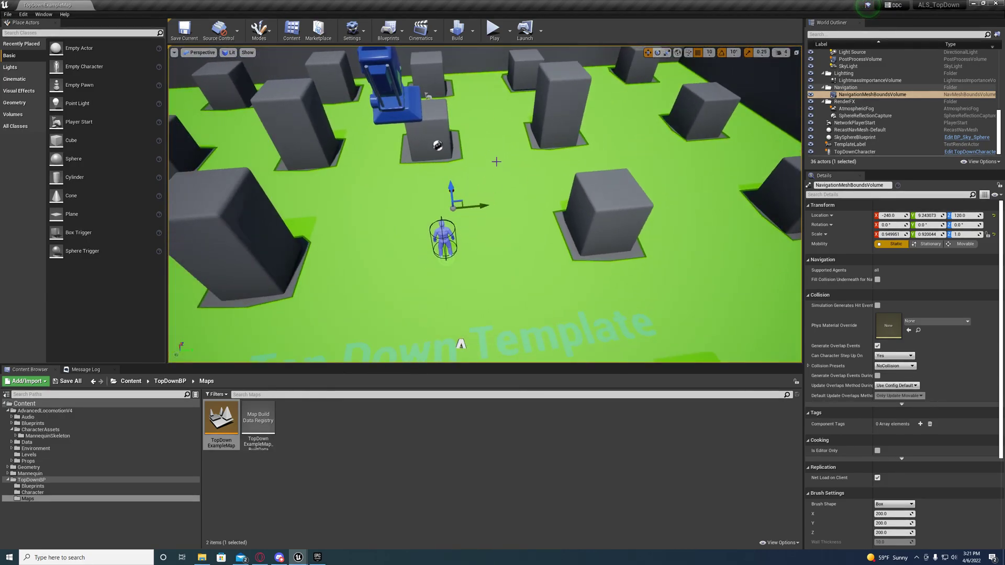
key(p)
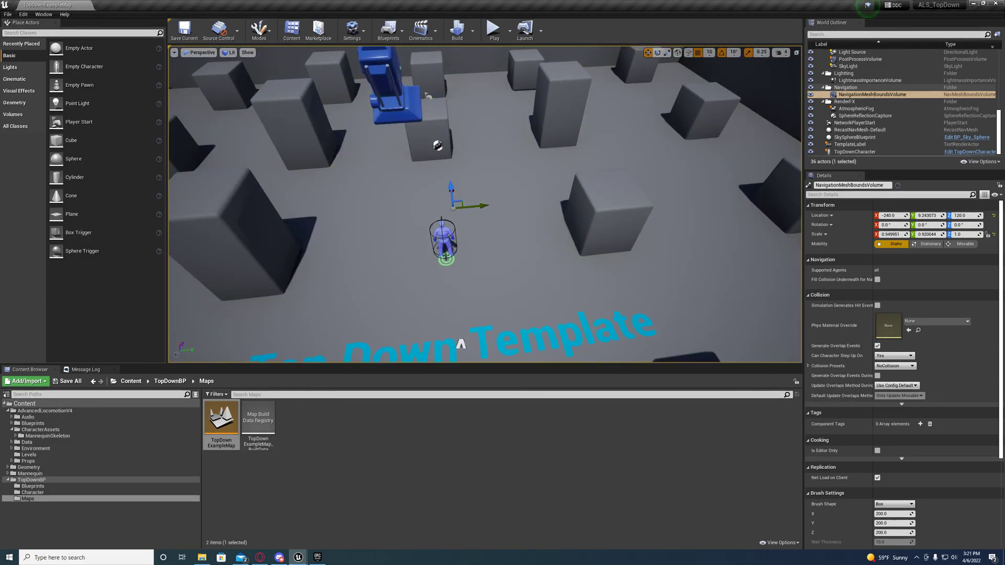
right_drag(438, 145, 444, 147)
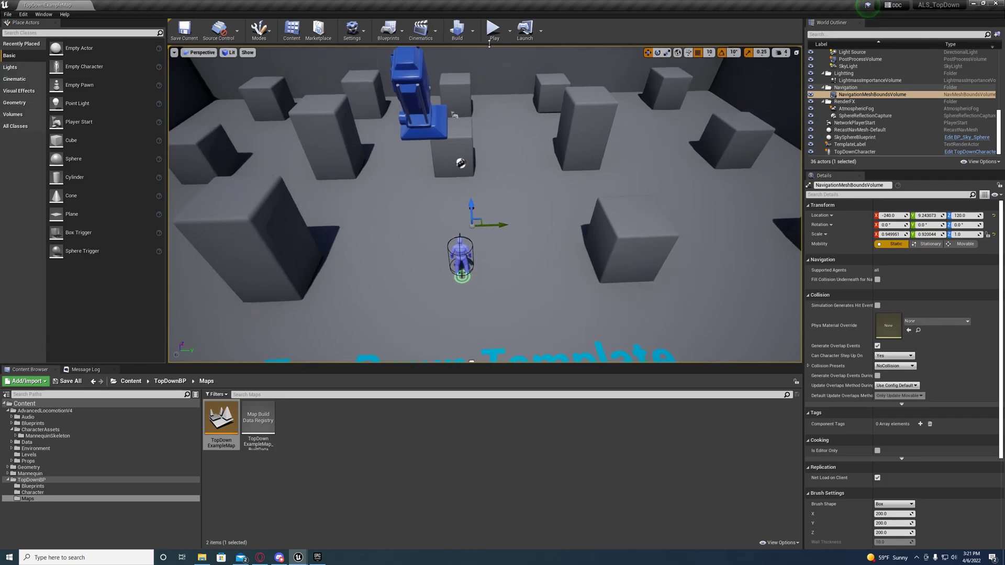
Start Play and click-drag the character to several spots across the TopDown map.
click(493, 32)
mouse_move(550, 162)
mouse_down()
mouse_move(389, 352)
mouse_move(401, 244)
mouse_move(628, 205)
mouse_move(297, 239)
mouse_move(314, 302)
mouse_move(358, 339)
mouse_move(420, 350)
mouse_move(612, 324)
mouse_move(572, 177)
mouse_up()
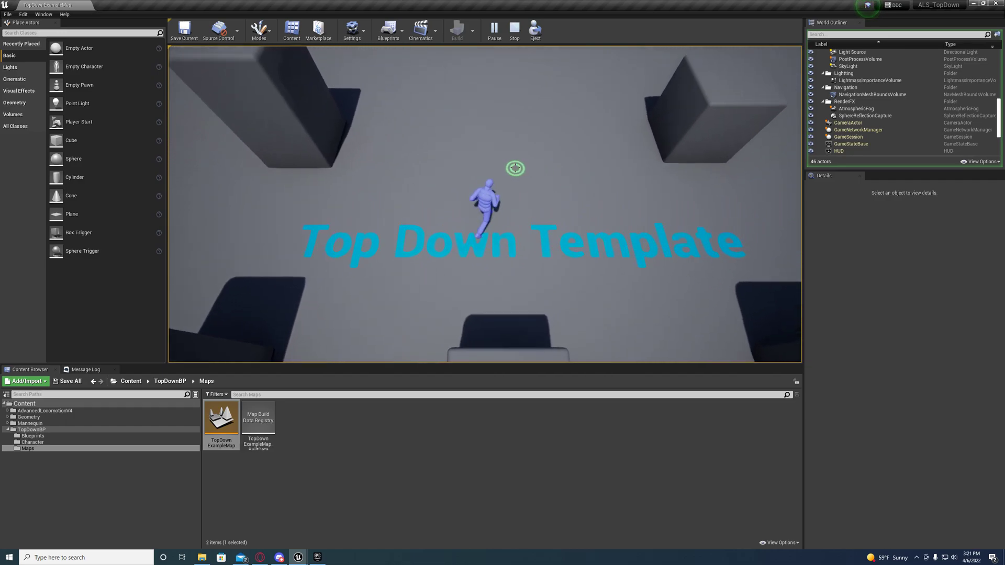
mouse_move(514, 168)
mouse_down()
mouse_move(444, 275)
mouse_move(513, 207)
mouse_move(471, 252)
mouse_move(465, 241)
mouse_move(487, 228)
mouse_move(498, 203)
mouse_up()
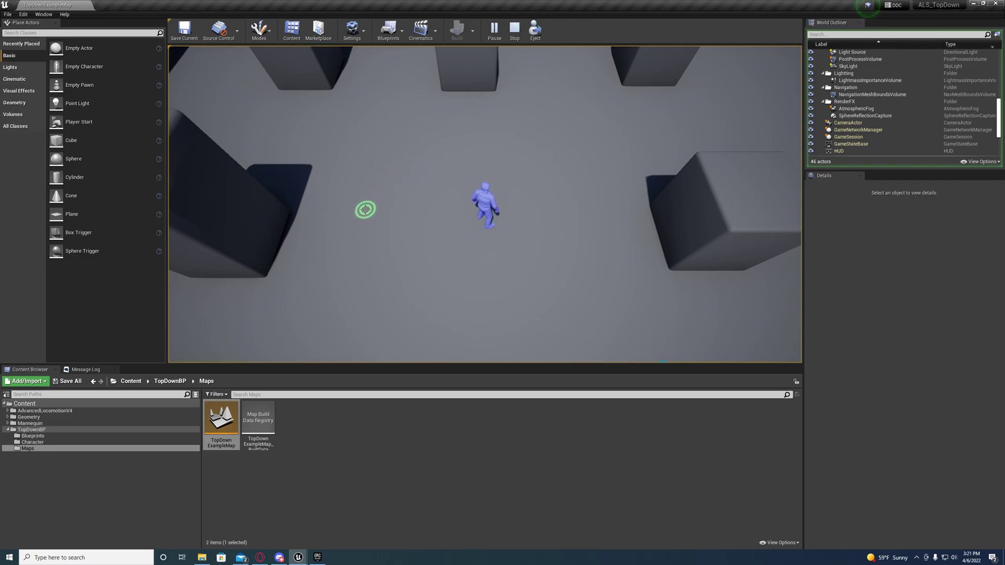
mouse_move(363, 213)
mouse_down()
mouse_move(354, 235)
mouse_move(534, 222)
mouse_move(575, 288)
mouse_move(585, 268)
mouse_move(486, 150)
mouse_move(504, 185)
mouse_move(483, 121)
mouse_up()
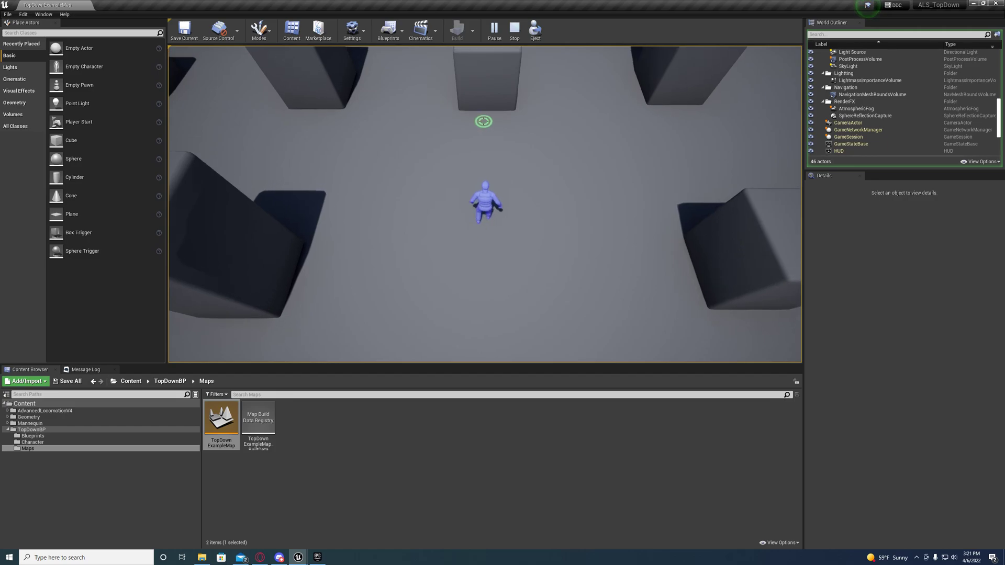
drag(563, 230, 541, 287)
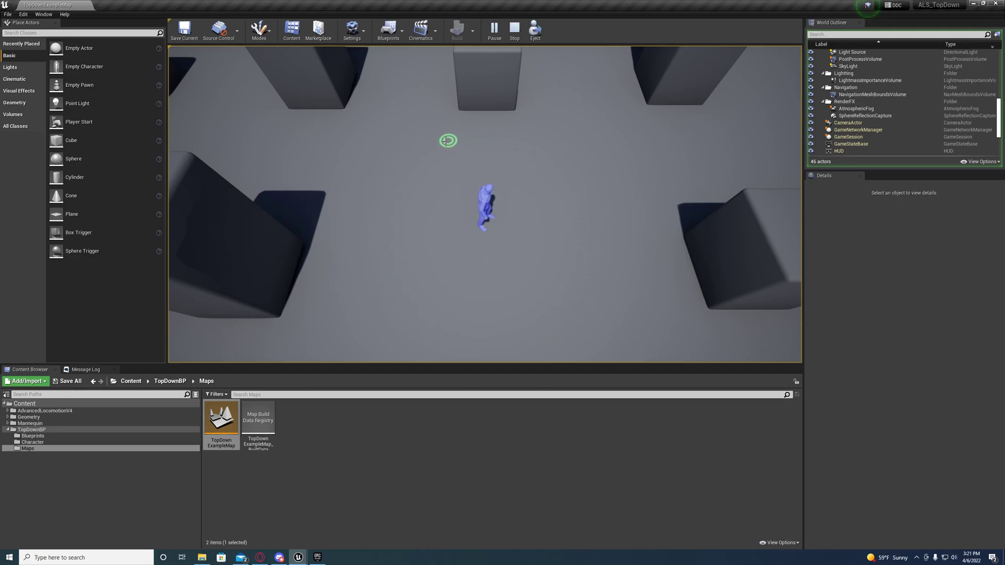
drag(533, 166, 388, 312)
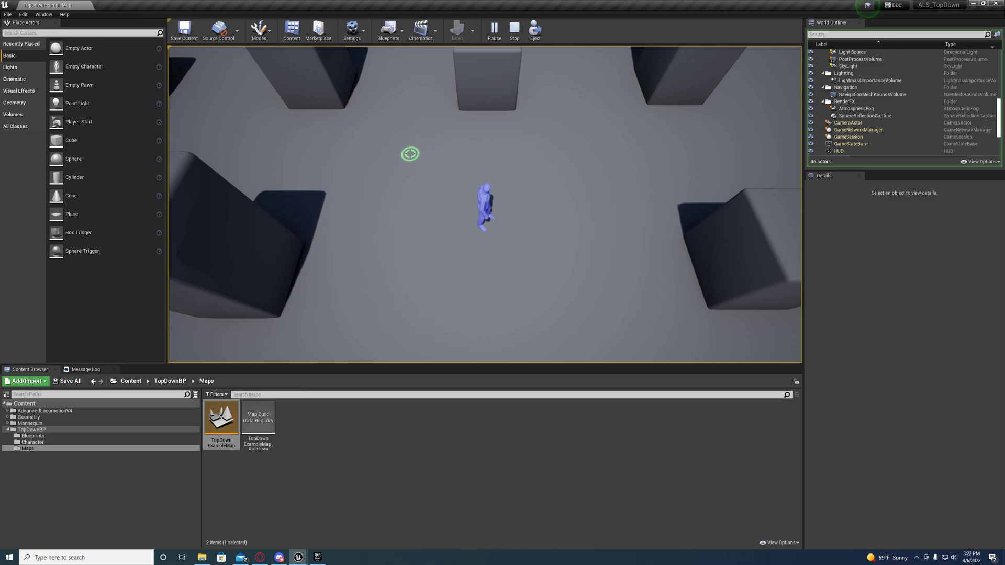
Restart Play, send the character to one more spot, then stop and return to the blueprint.
key(Escape)
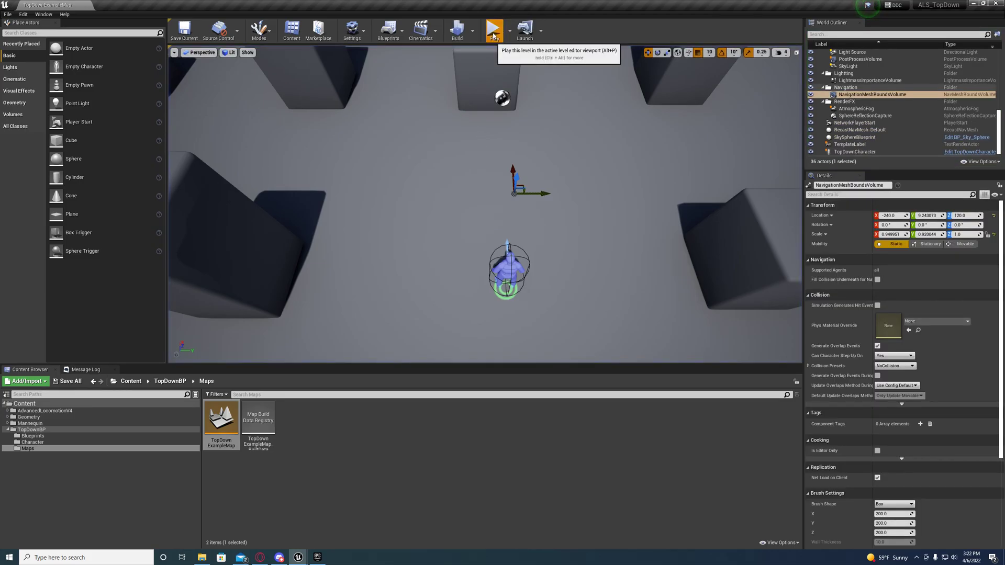
click(496, 30)
click(449, 296)
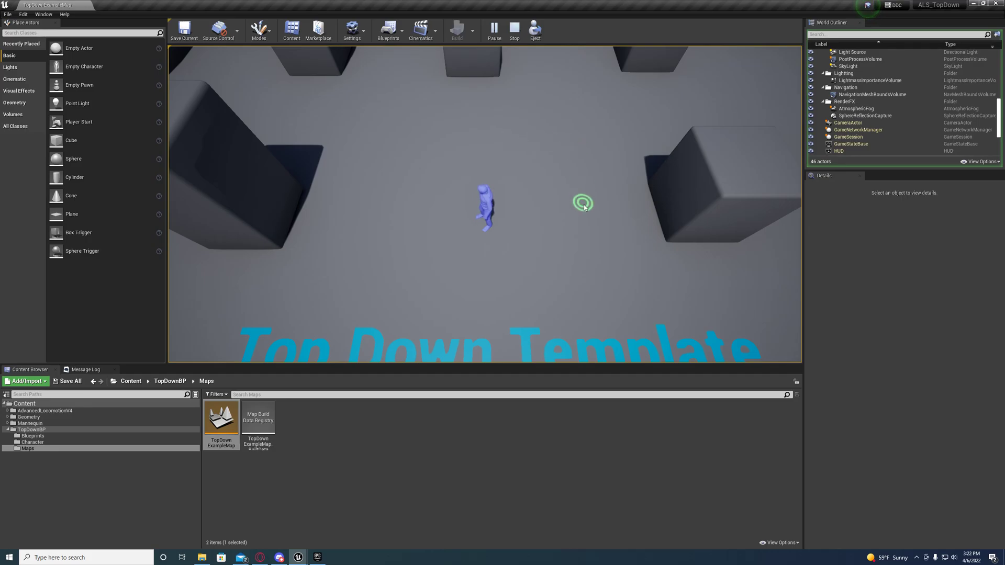
key(Escape)
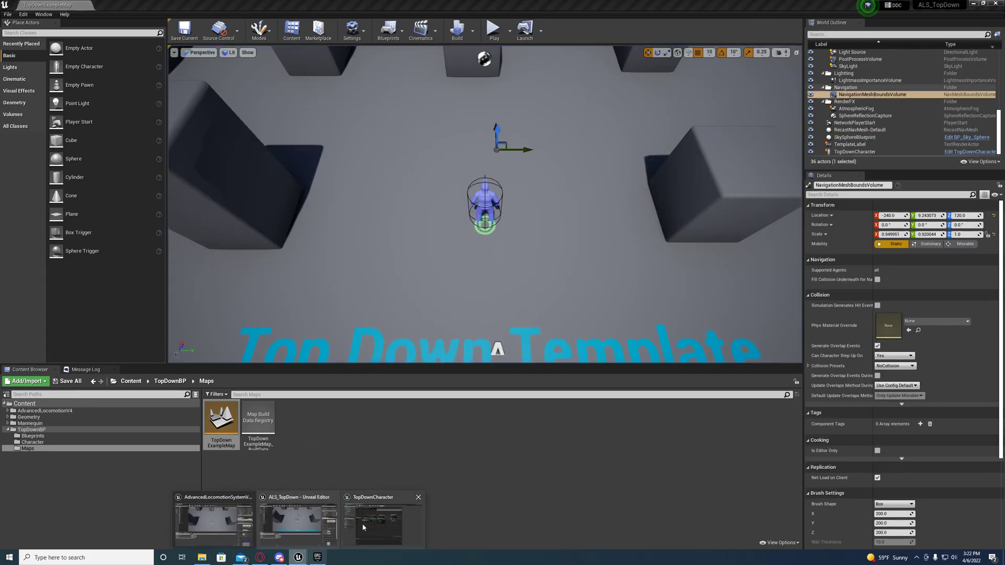
click(362, 524)
scroll(503, 337, up, 2)
Copy the Is Moving node from the BPI Get Essential Values function graph.
right_drag(503, 337, 426, 319)
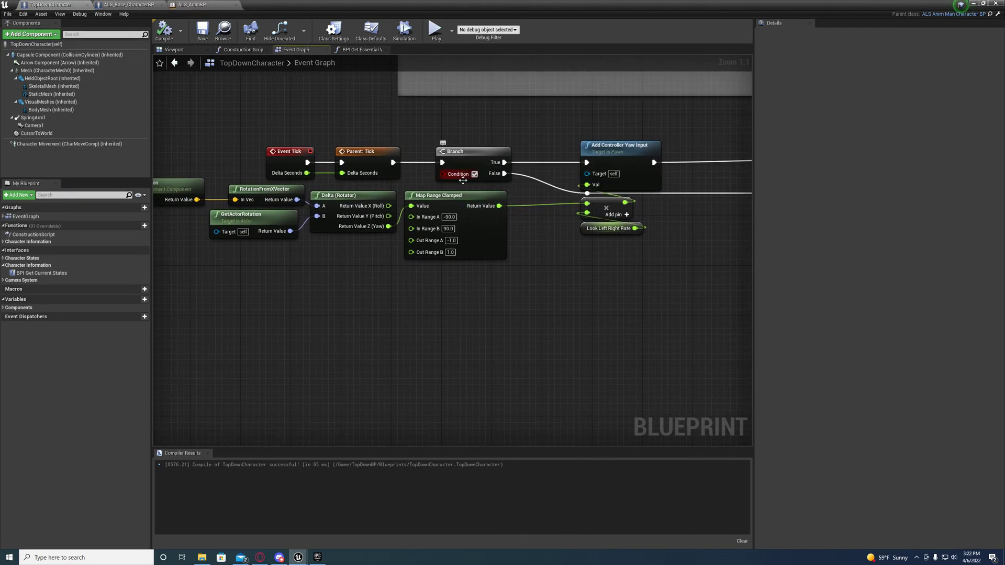
right_drag(437, 334, 515, 319)
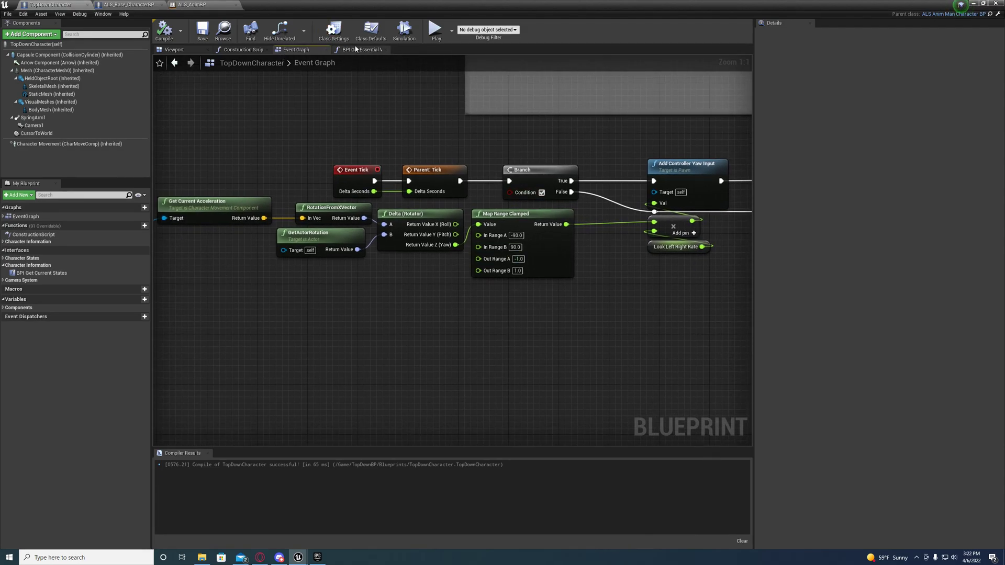
click(358, 50)
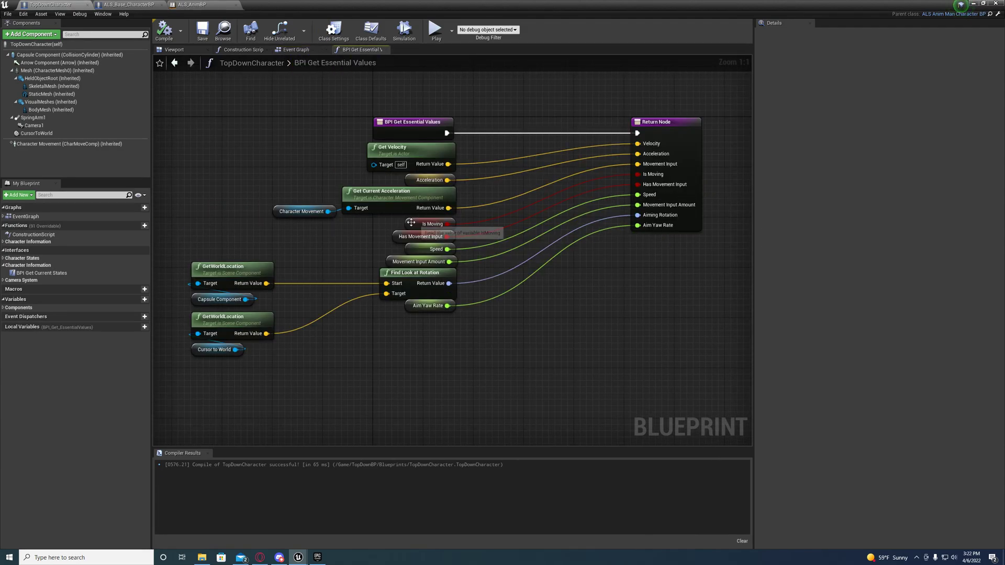
click(427, 224)
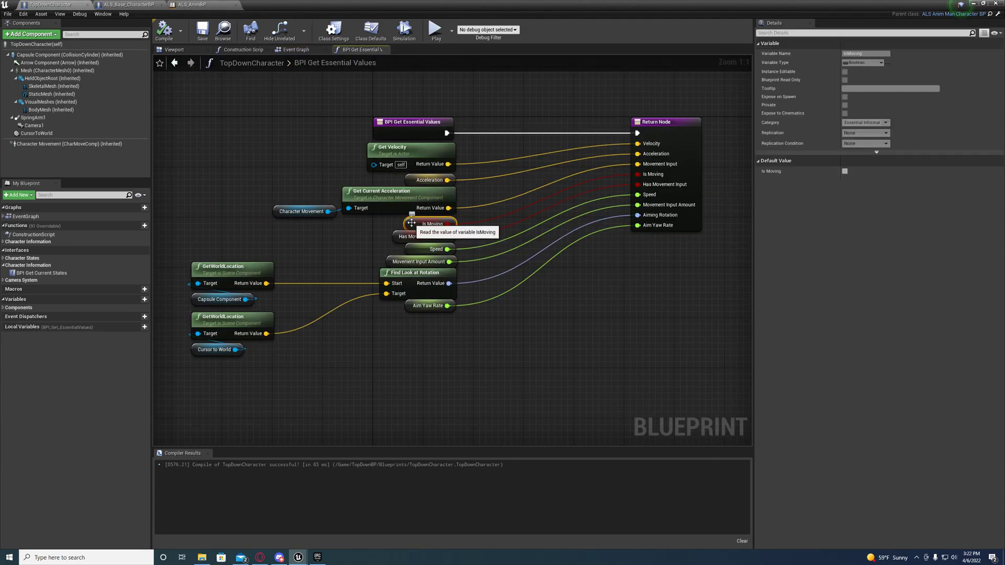
click(302, 51)
Paste Is Moving into the Event Graph above the tick nodes, then compile.
right_drag(487, 279, 459, 291)
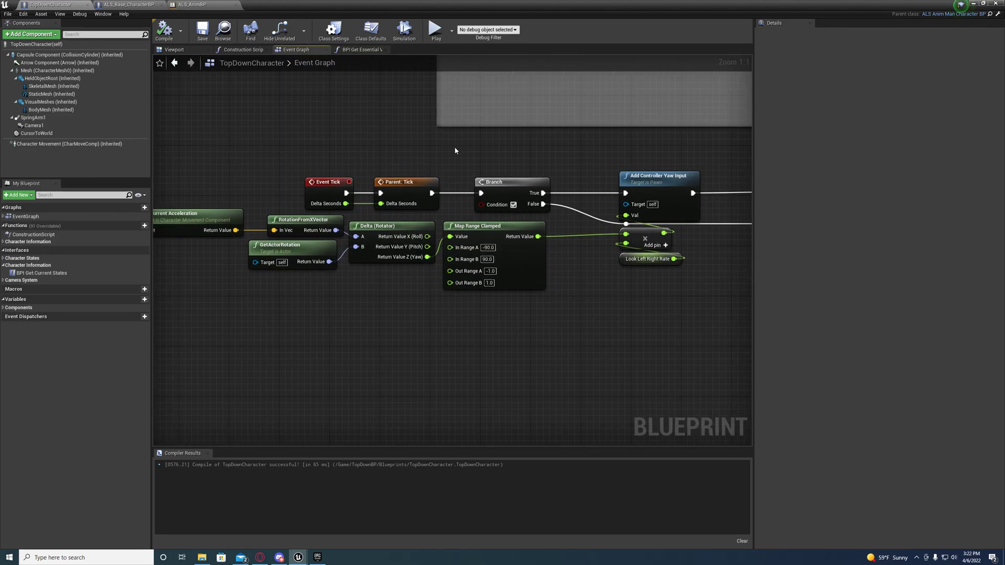
key(ctrl+v)
mouse_move(457, 163)
mouse_down()
mouse_move(393, 164)
mouse_move(480, 204)
mouse_up()
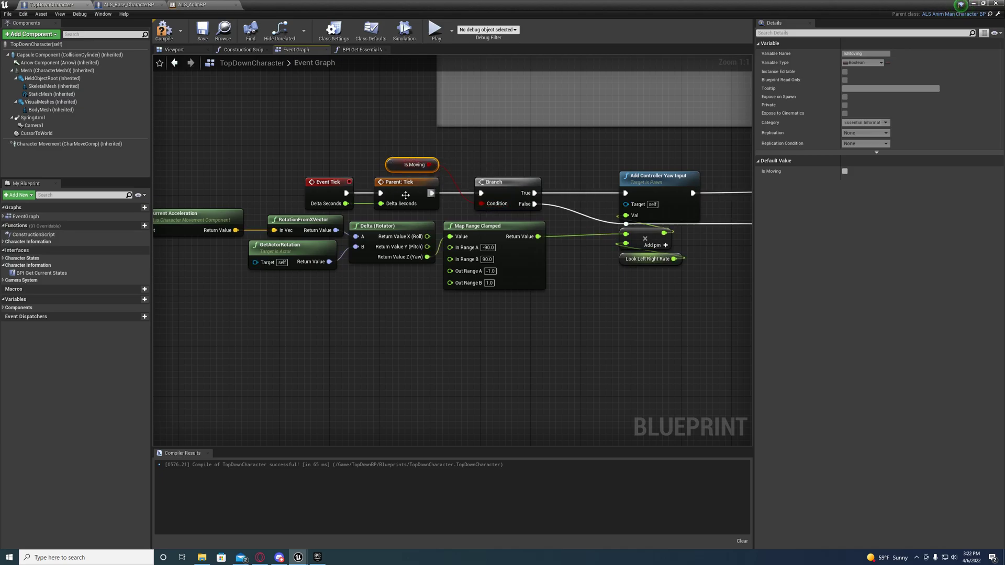
click(165, 29)
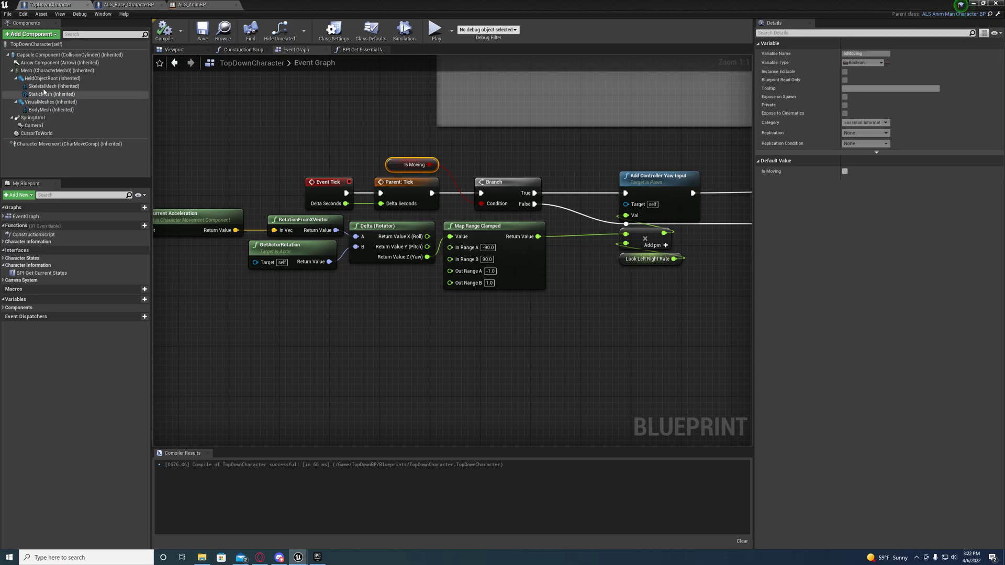
Enable Camera Lag on SpringArm1, recompile TopDownCharacter, and close the blueprint editor.
click(34, 118)
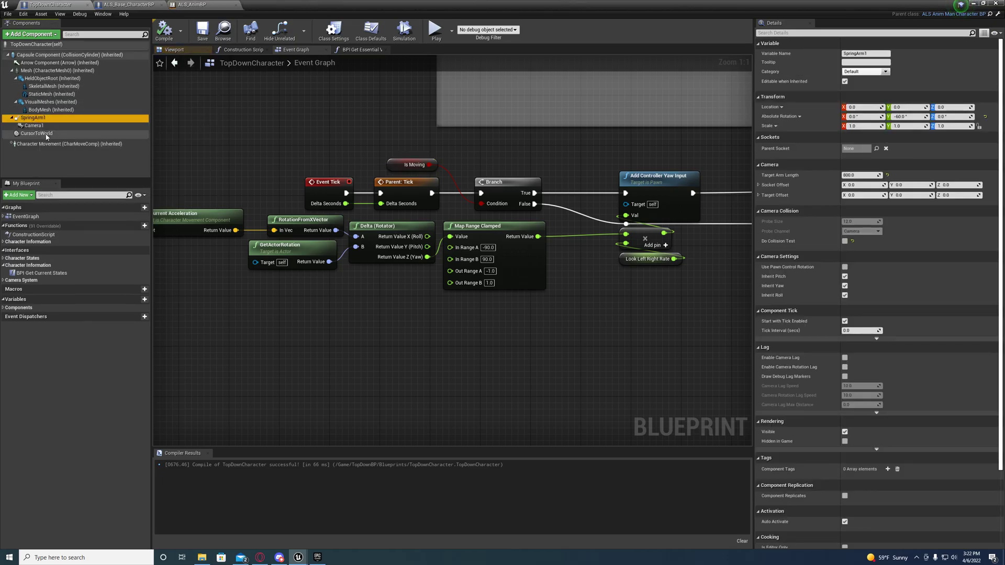
click(845, 358)
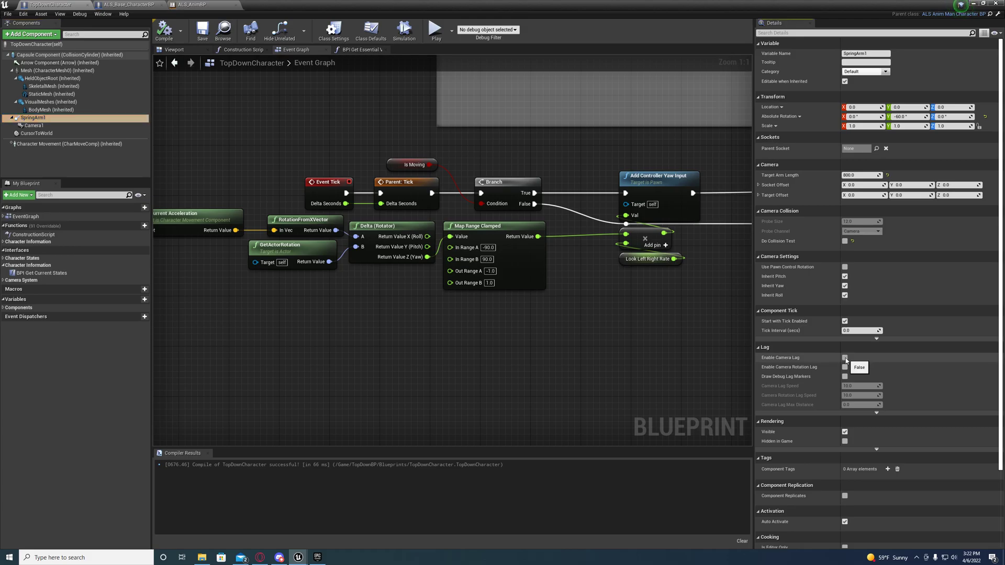
click(165, 34)
click(202, 32)
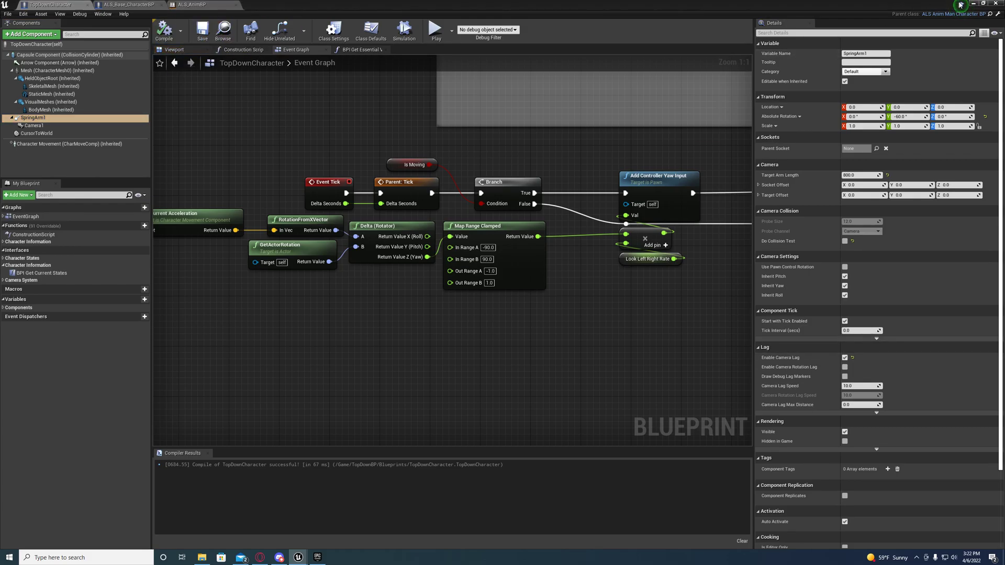
click(974, 9)
Play the TopDown map fullscreen with F11, steering the character around the blocks, then stop.
click(493, 31)
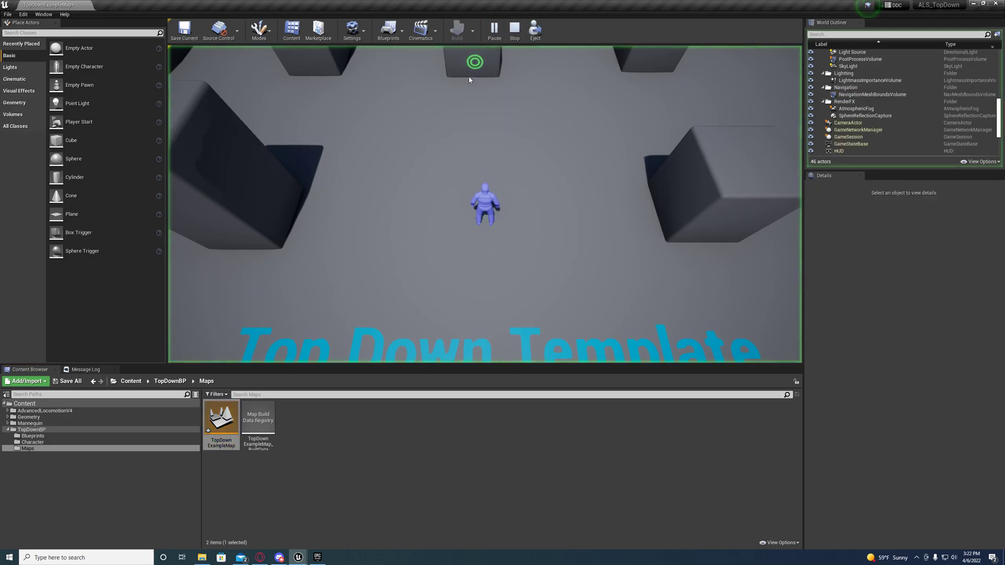
click(467, 169)
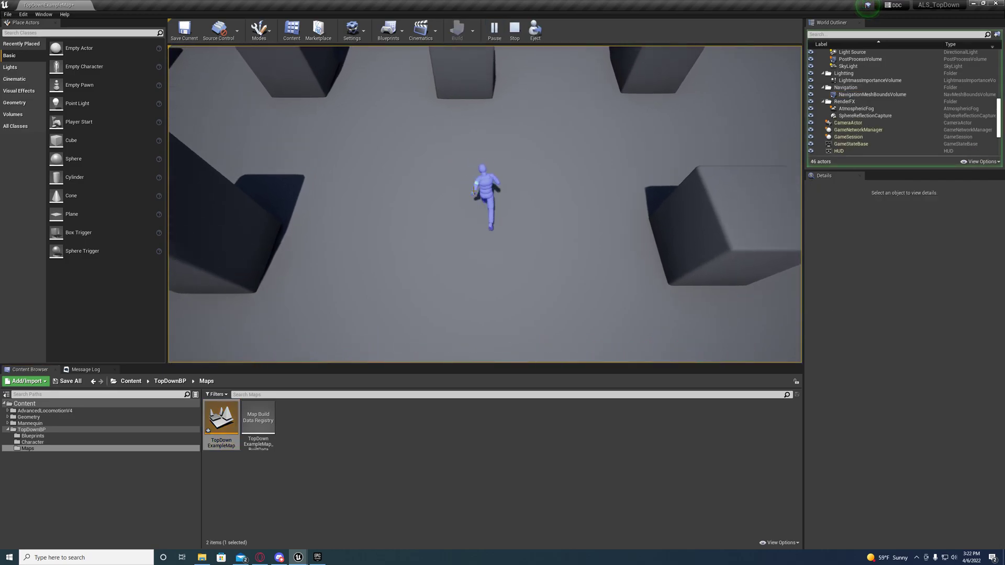
key(F11)
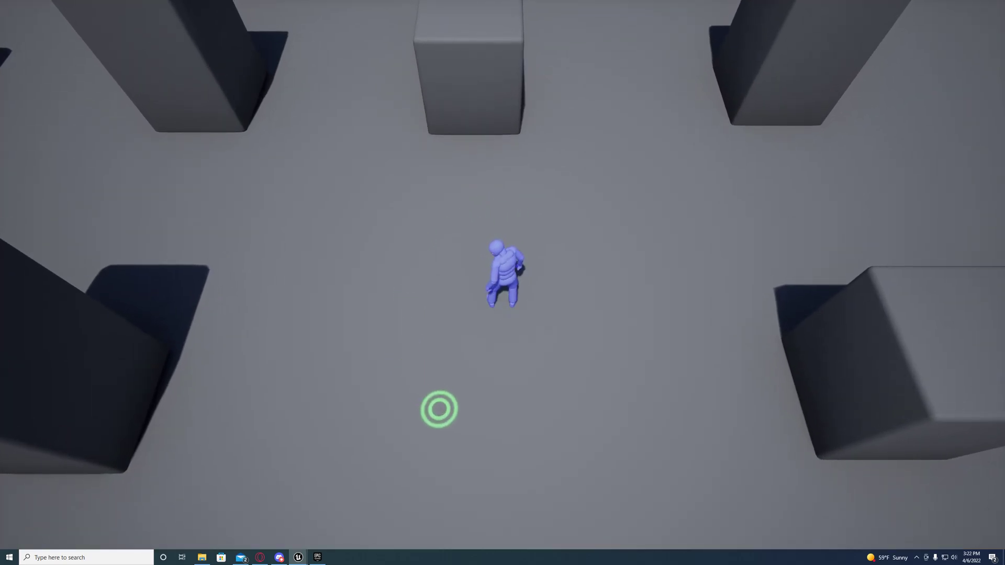
click(440, 408)
mouse_move(473, 419)
mouse_down()
mouse_move(642, 308)
mouse_move(500, 210)
mouse_up()
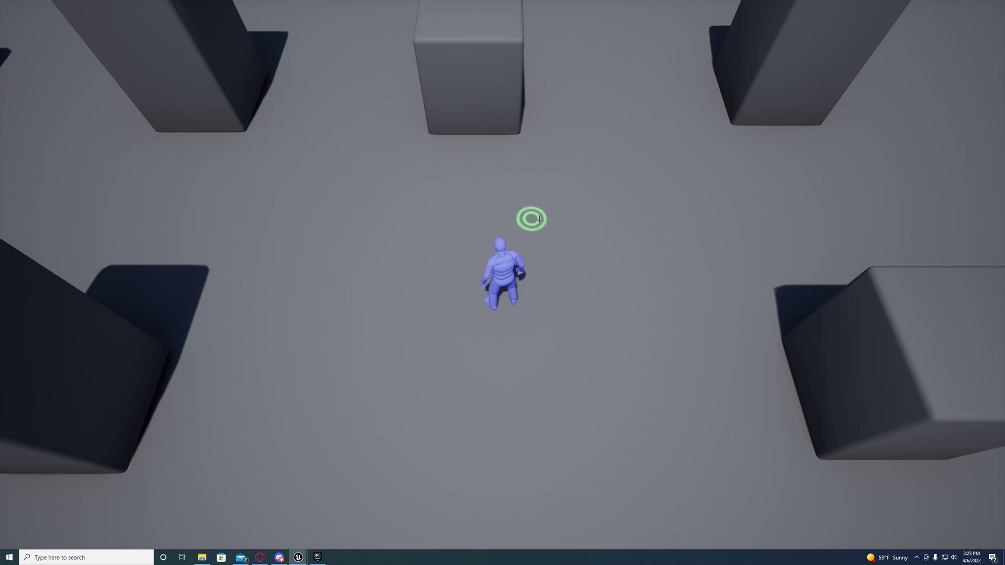
drag(524, 217, 483, 191)
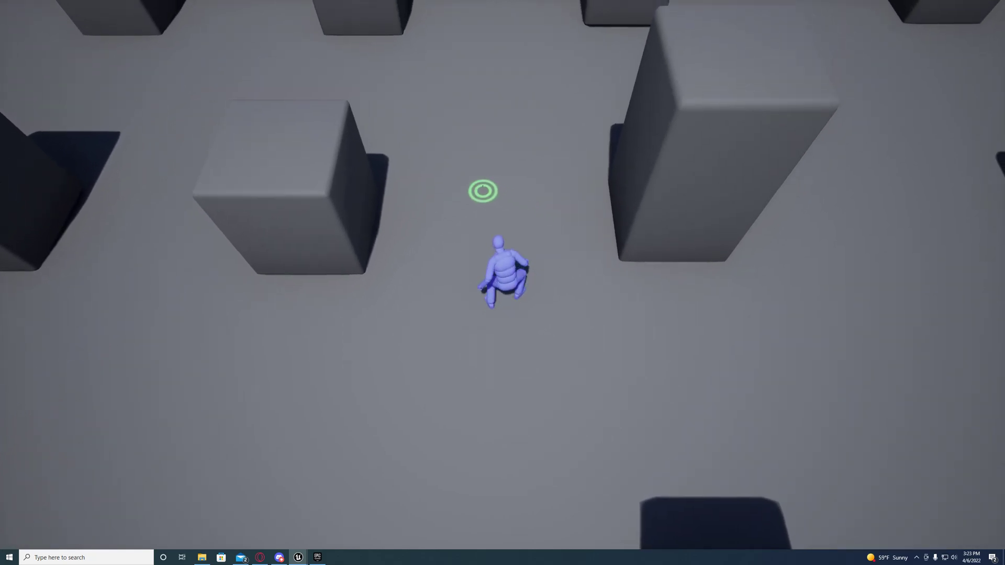
mouse_move(483, 191)
mouse_down()
mouse_move(375, 181)
mouse_move(261, 271)
mouse_move(269, 382)
mouse_move(509, 526)
mouse_move(597, 542)
mouse_move(681, 537)
mouse_move(711, 440)
mouse_move(696, 212)
mouse_move(587, 179)
mouse_move(375, 218)
mouse_move(307, 216)
mouse_move(448, 223)
mouse_move(525, 200)
mouse_move(389, 208)
mouse_move(385, 278)
mouse_move(460, 248)
mouse_move(401, 244)
mouse_move(442, 185)
mouse_move(542, 169)
mouse_move(457, 188)
mouse_move(379, 244)
mouse_move(472, 165)
mouse_move(518, 193)
mouse_move(599, 292)
mouse_move(555, 414)
mouse_move(498, 420)
mouse_move(480, 468)
mouse_move(496, 480)
mouse_move(546, 439)
mouse_move(511, 469)
mouse_move(488, 467)
mouse_move(469, 420)
mouse_move(521, 414)
mouse_up()
key(Escape)
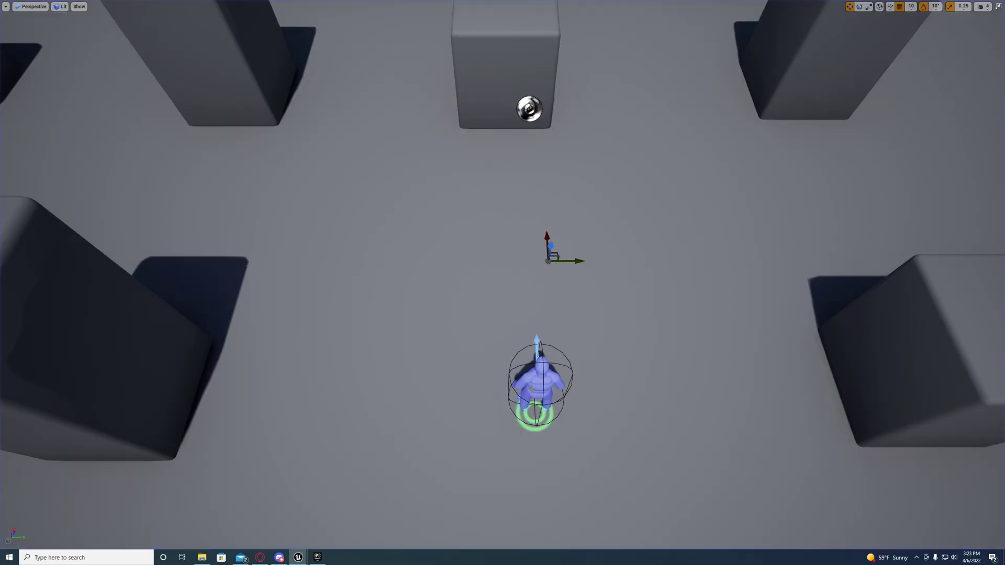
key(F11)
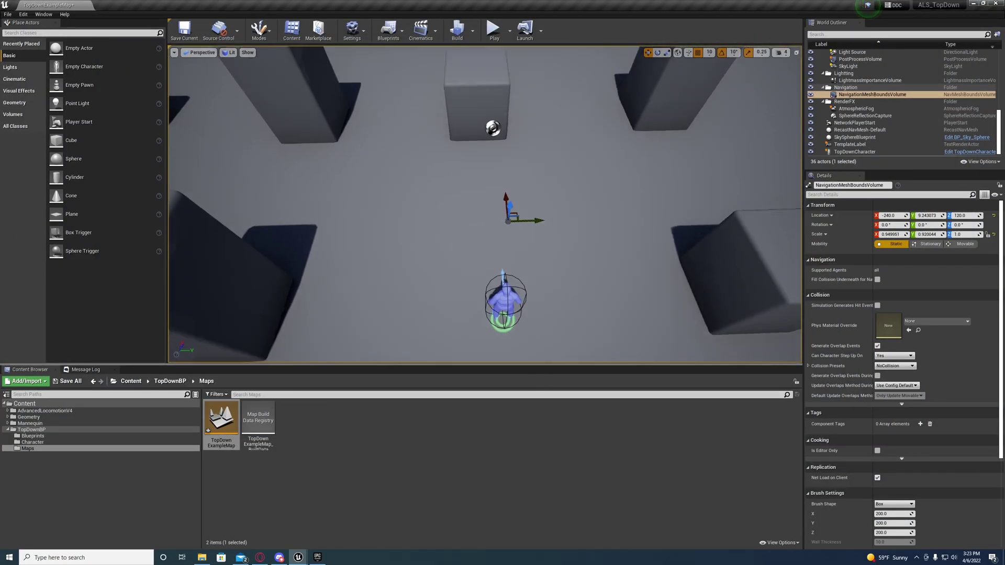
Orbit the viewport from an angled view to a top-down view, then pull back to see the whole level.
right_drag(502, 196, 503, 275)
right_drag(503, 204, 471, 267)
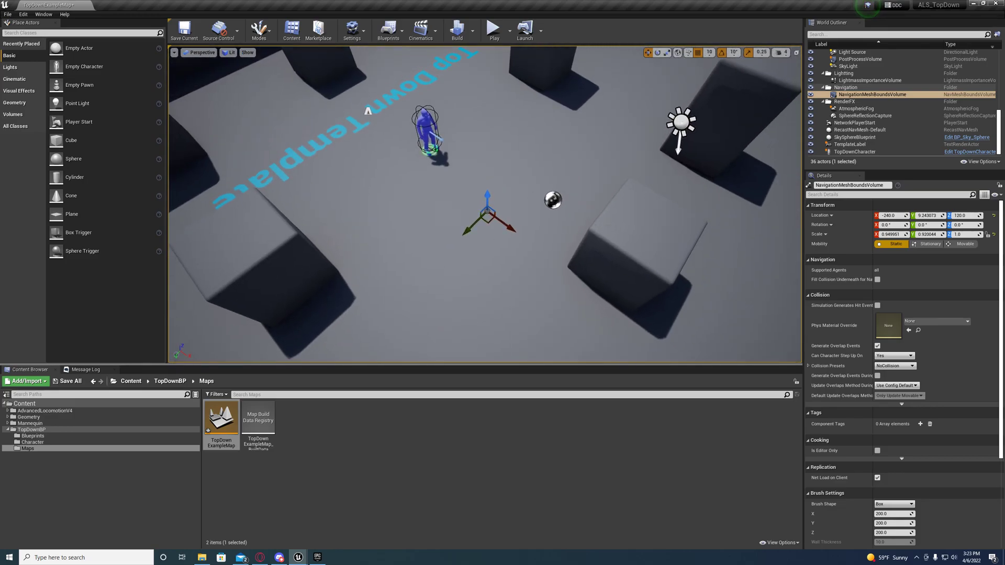
right_drag(503, 205, 471, 267)
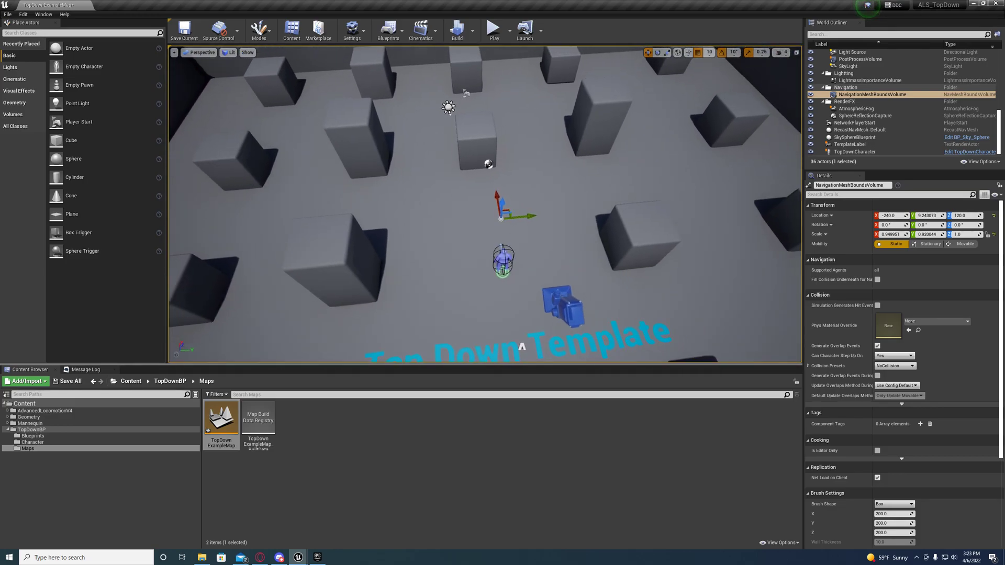
scroll(503, 236, up, 6)
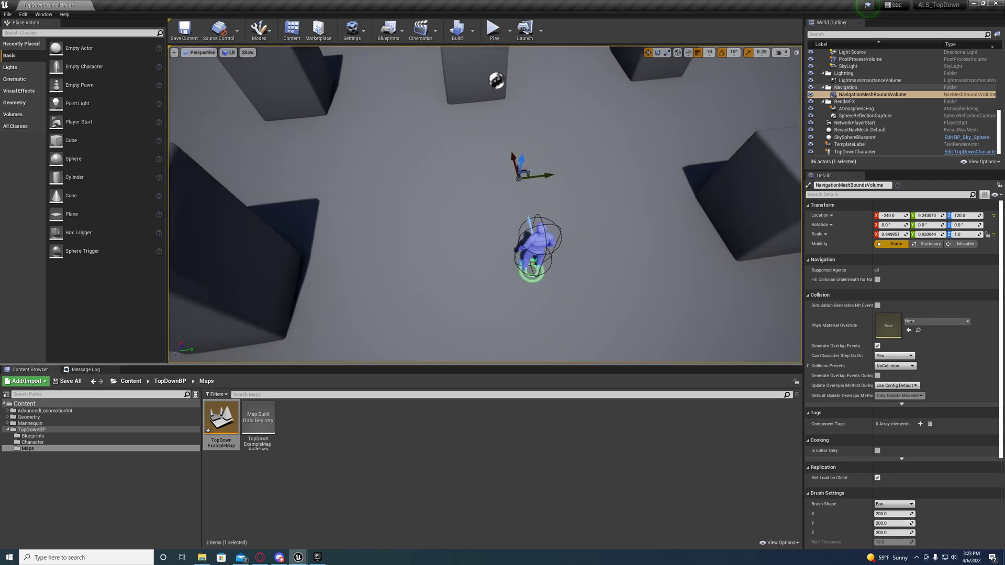
scroll(502, 237, down, 5)
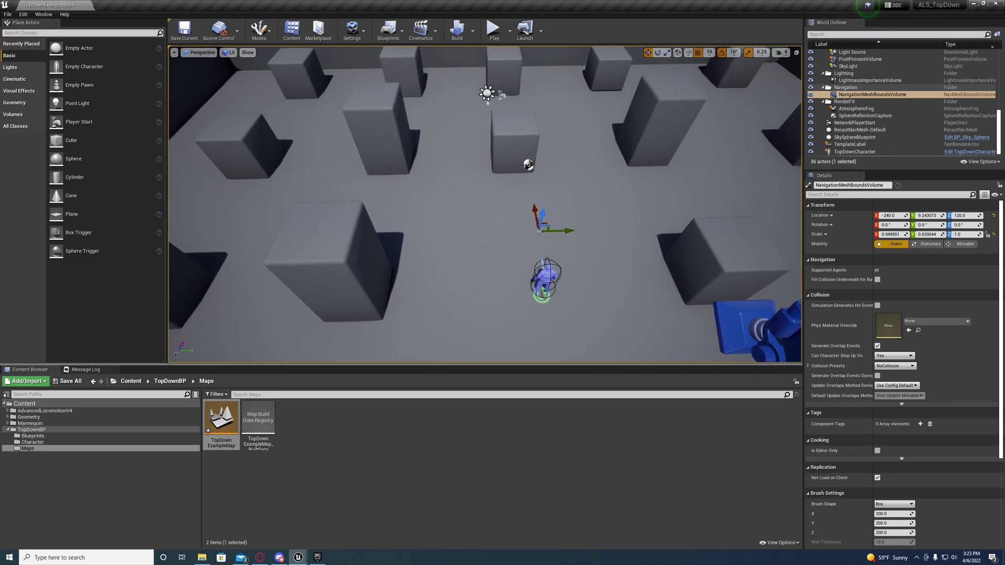